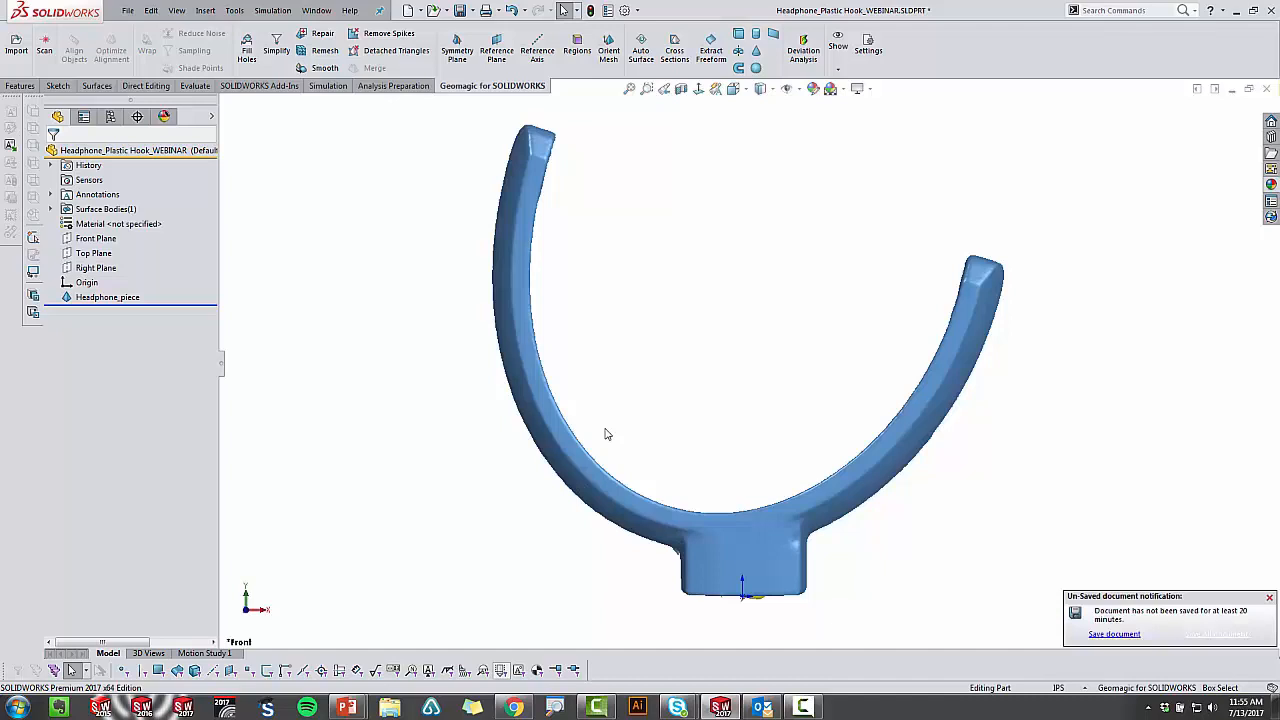
# Step: Examine the scanned headphone hook from several angles and close up, dismissing the save reminder and finishing in the front view
pyautogui.click(1269, 598)
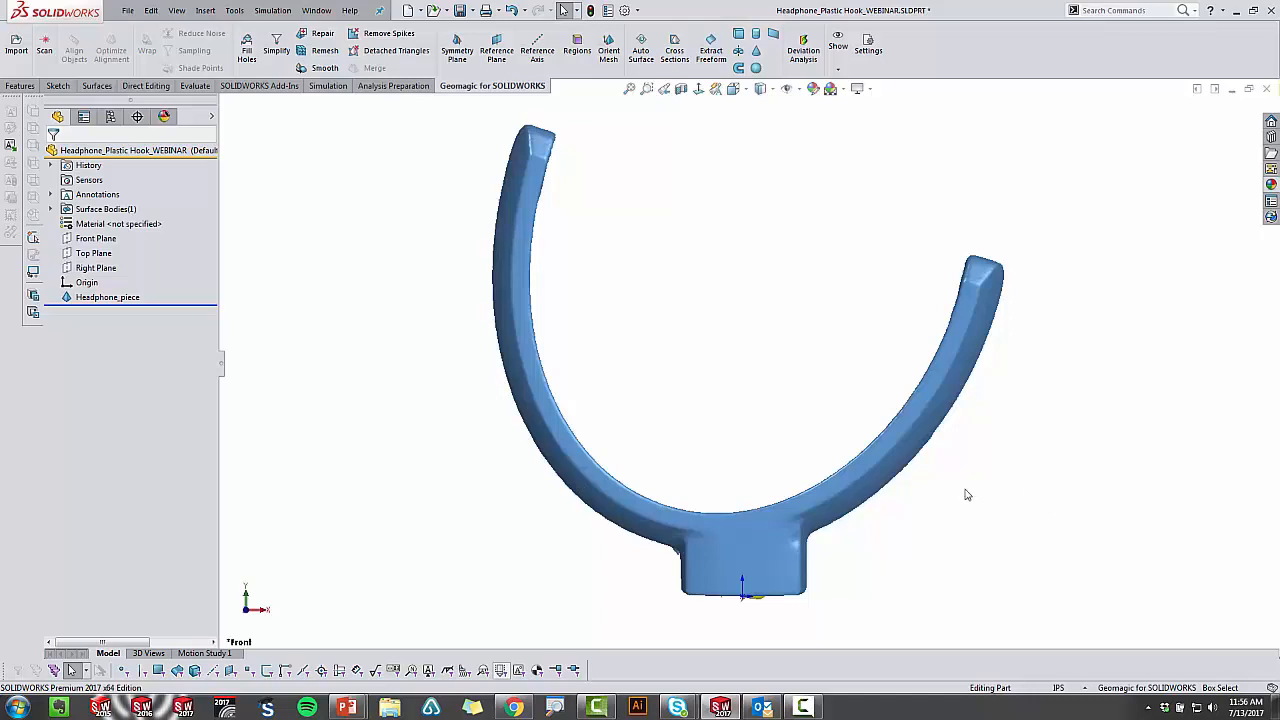
pyautogui.moveTo(549, 277)
pyautogui.mouseDown(button='middle')
pyautogui.moveTo(560, 171)
pyautogui.moveTo(606, 55)
pyautogui.moveTo(526, 374)
pyautogui.moveTo(512, 233)
pyautogui.moveTo(443, 280)
pyautogui.moveTo(486, 306)
pyautogui.moveTo(571, 243)
pyautogui.mouseUp(button='middle')
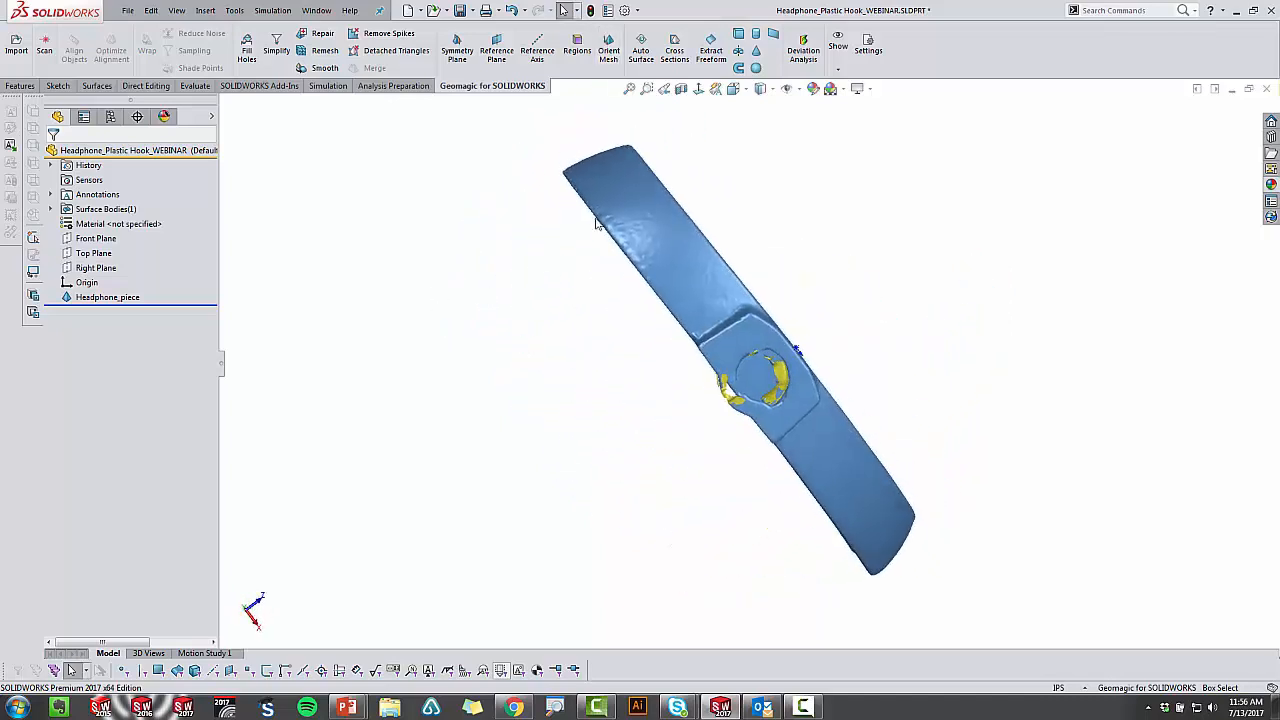
pyautogui.scroll(-2, 615, 166)
pyautogui.scroll(-3, 543, 214)
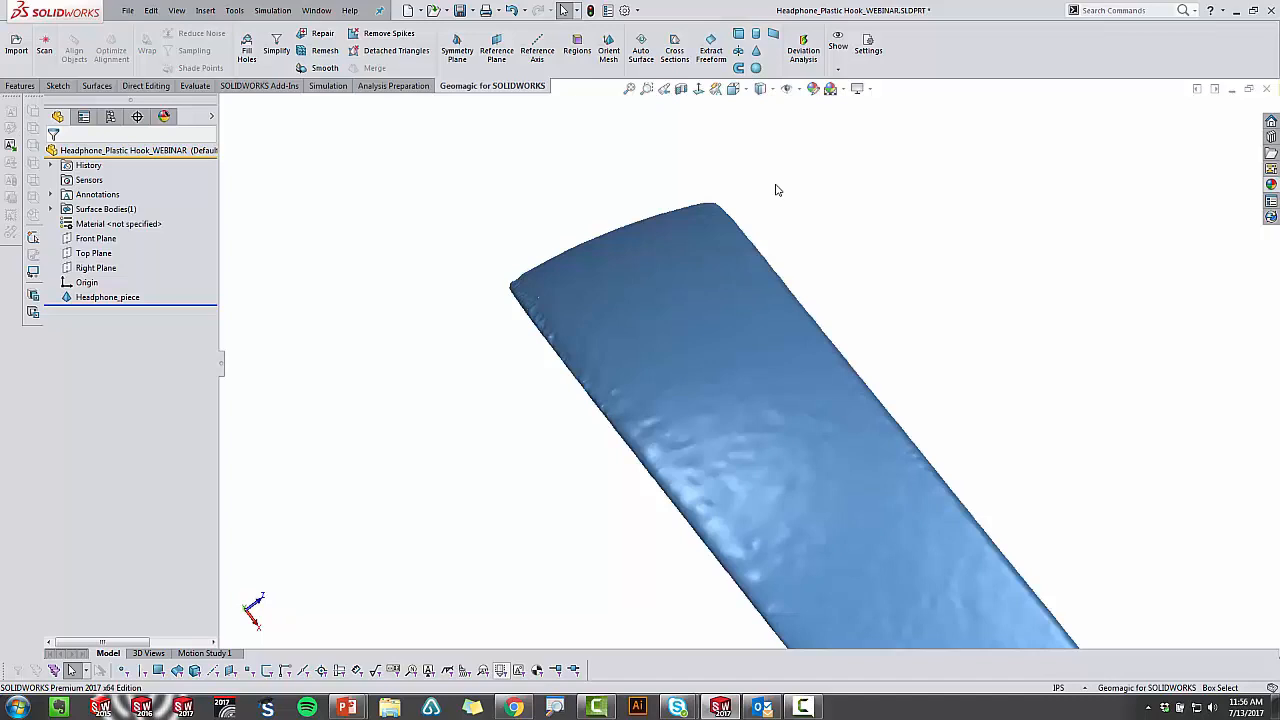
pyautogui.moveTo(777, 190); pyautogui.dragTo(860, 440, button='middle')
pyautogui.scroll(3, 878, 465)
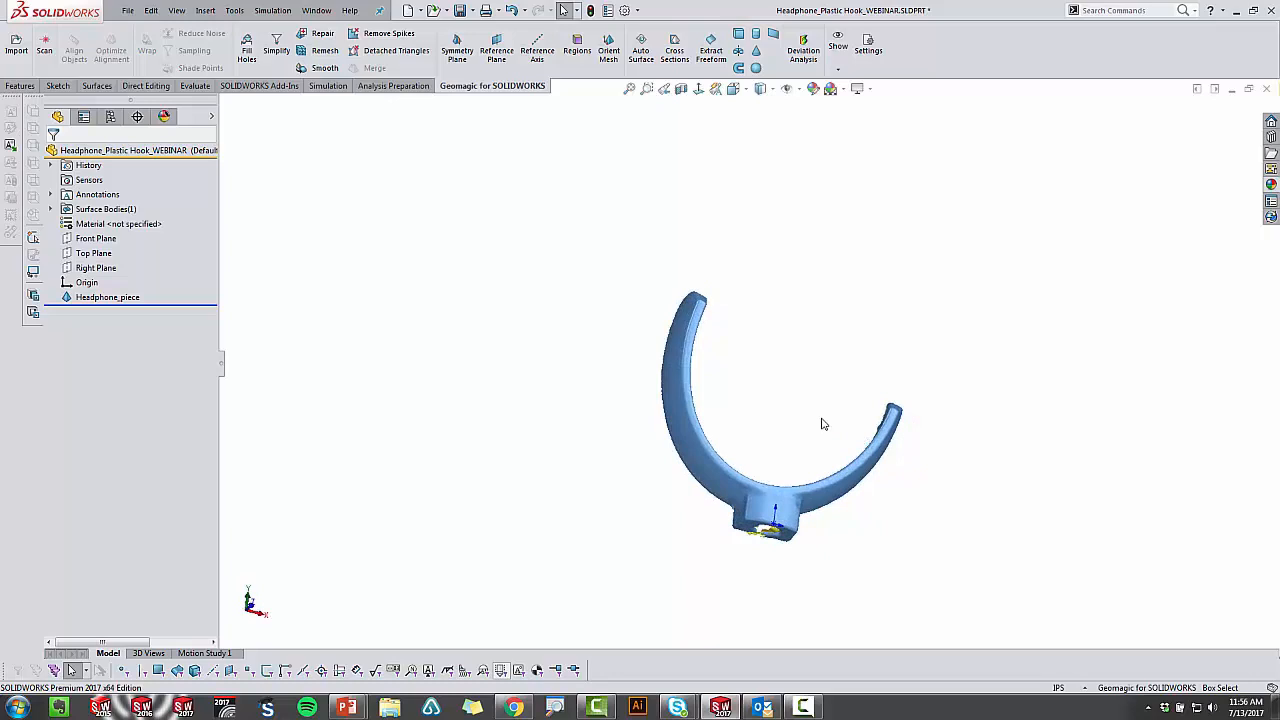
pyautogui.hotkey('ctrl', '1')
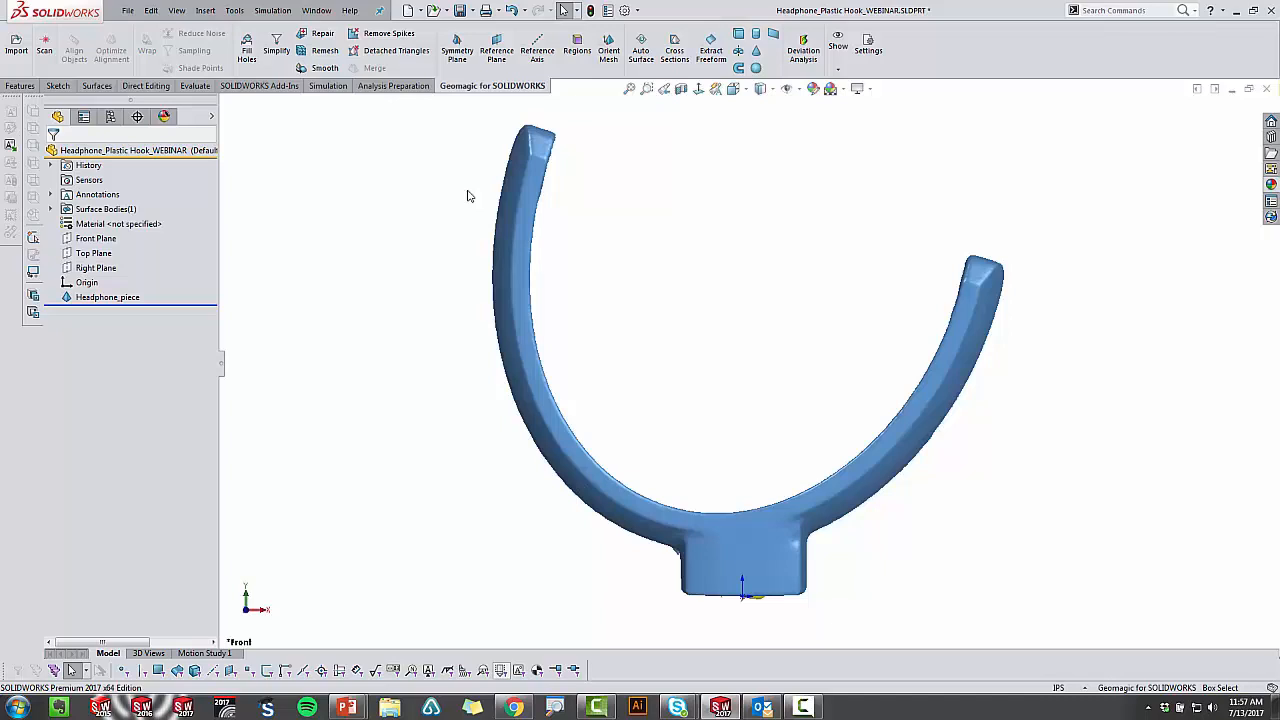
pyautogui.hotkey('alt', 'Tab')
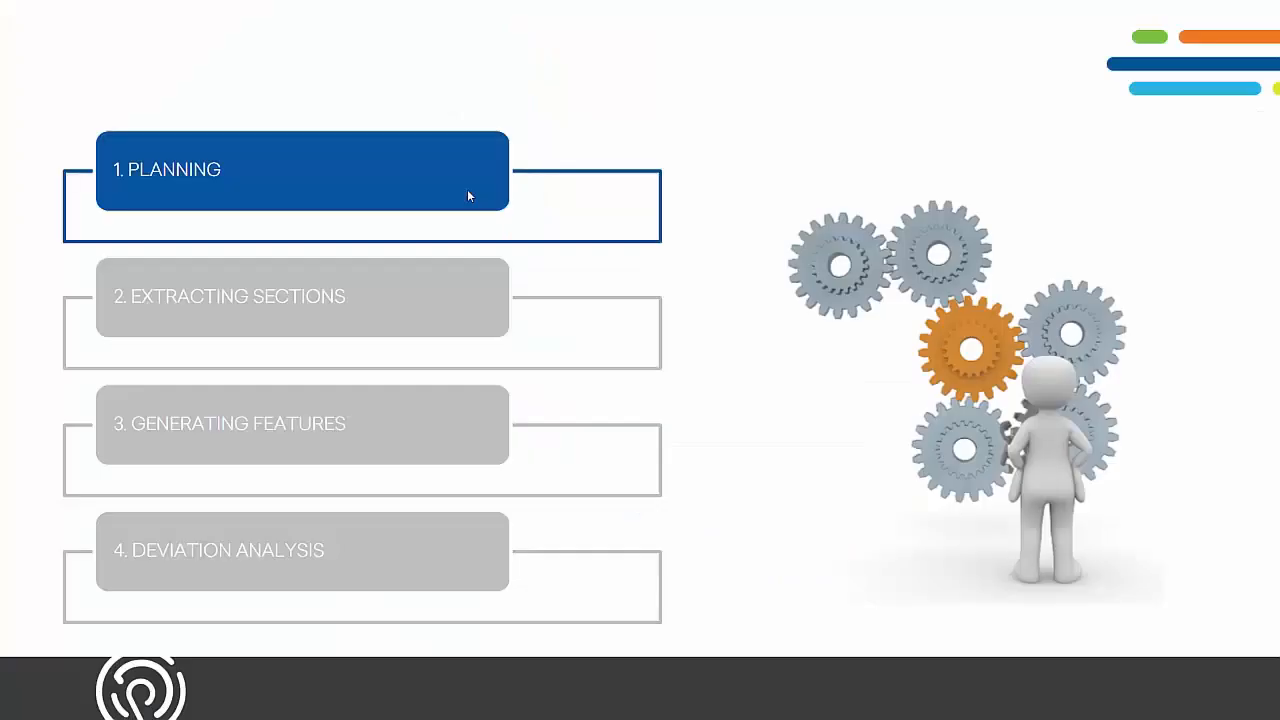
pyautogui.press('Right')
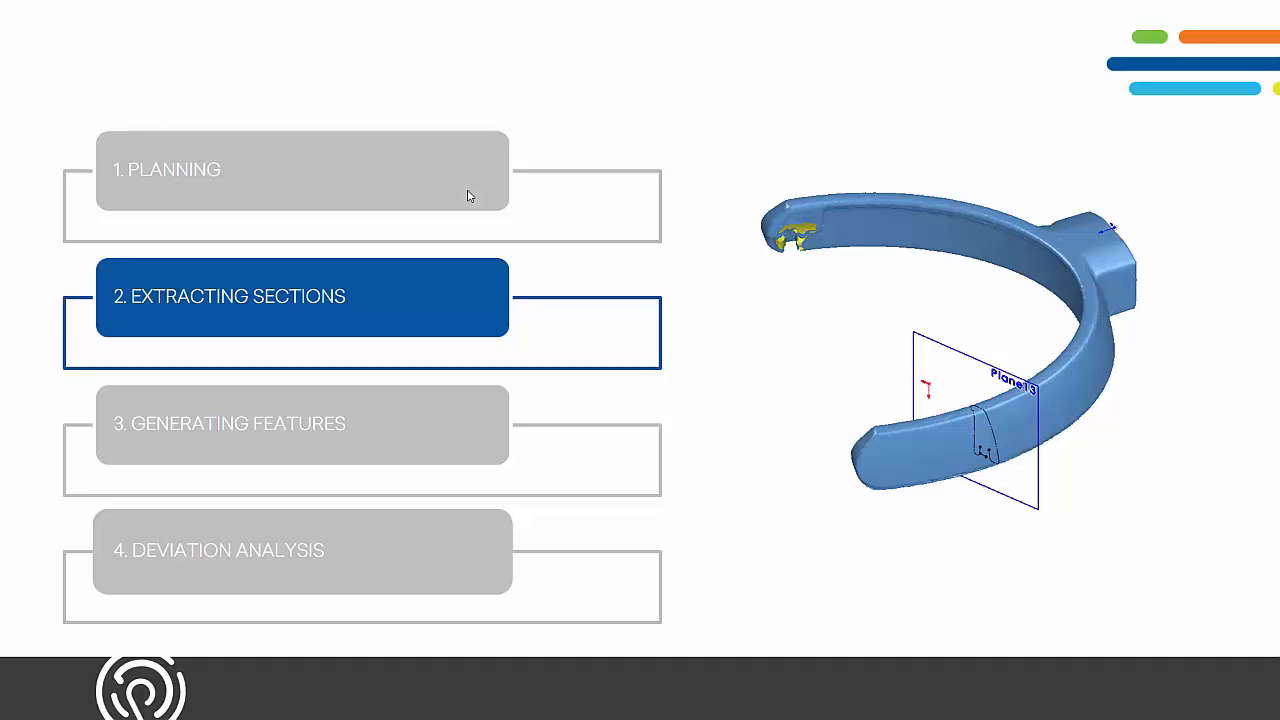
pyautogui.hotkey('alt', 'Tab')
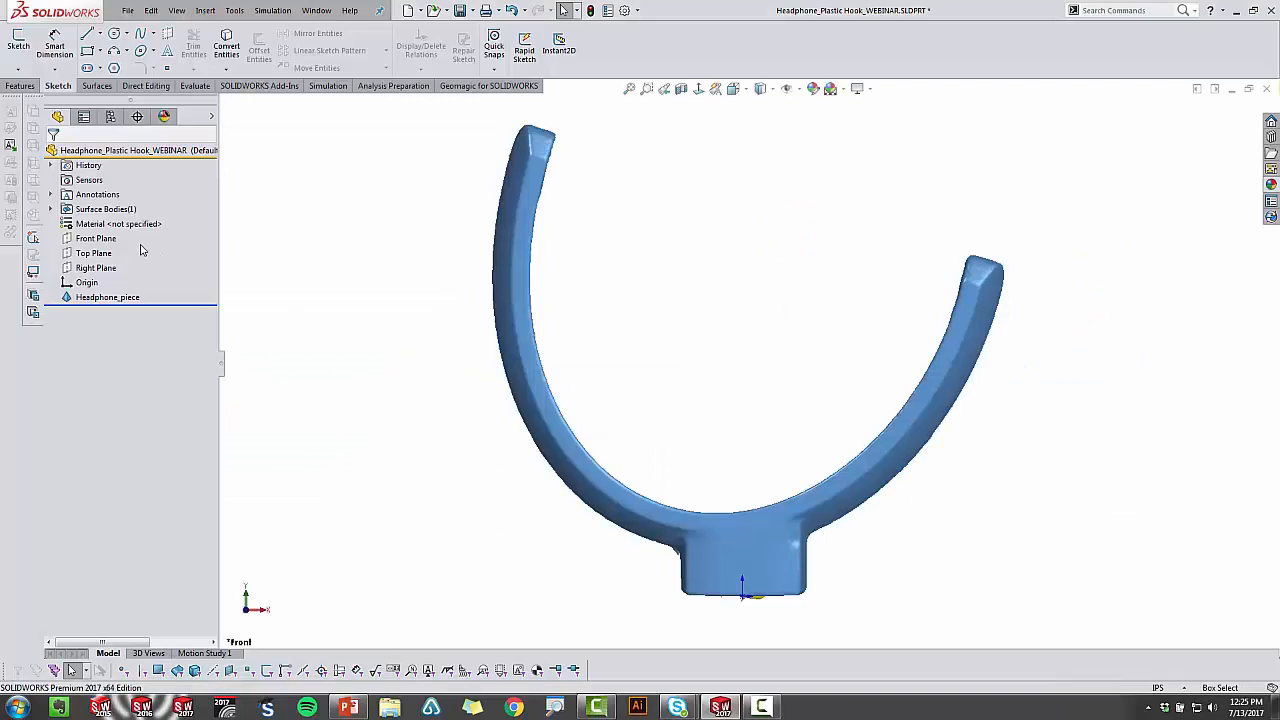
# Step: Start a sketch on the Front Plane and draw a five-point spline along the hook's outer edge from arm tip to arm tip
pyautogui.click(92, 238)
pyautogui.click(93, 220)
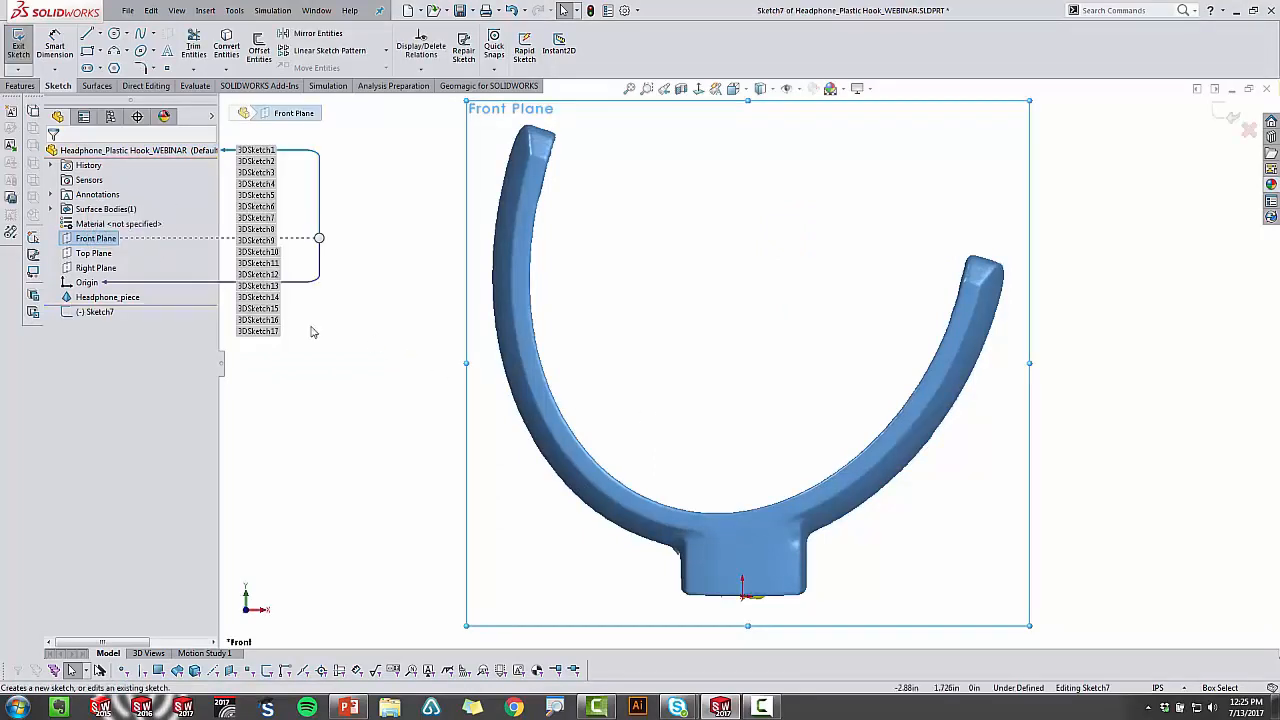
pyautogui.press('s')
pyautogui.click(434, 447)
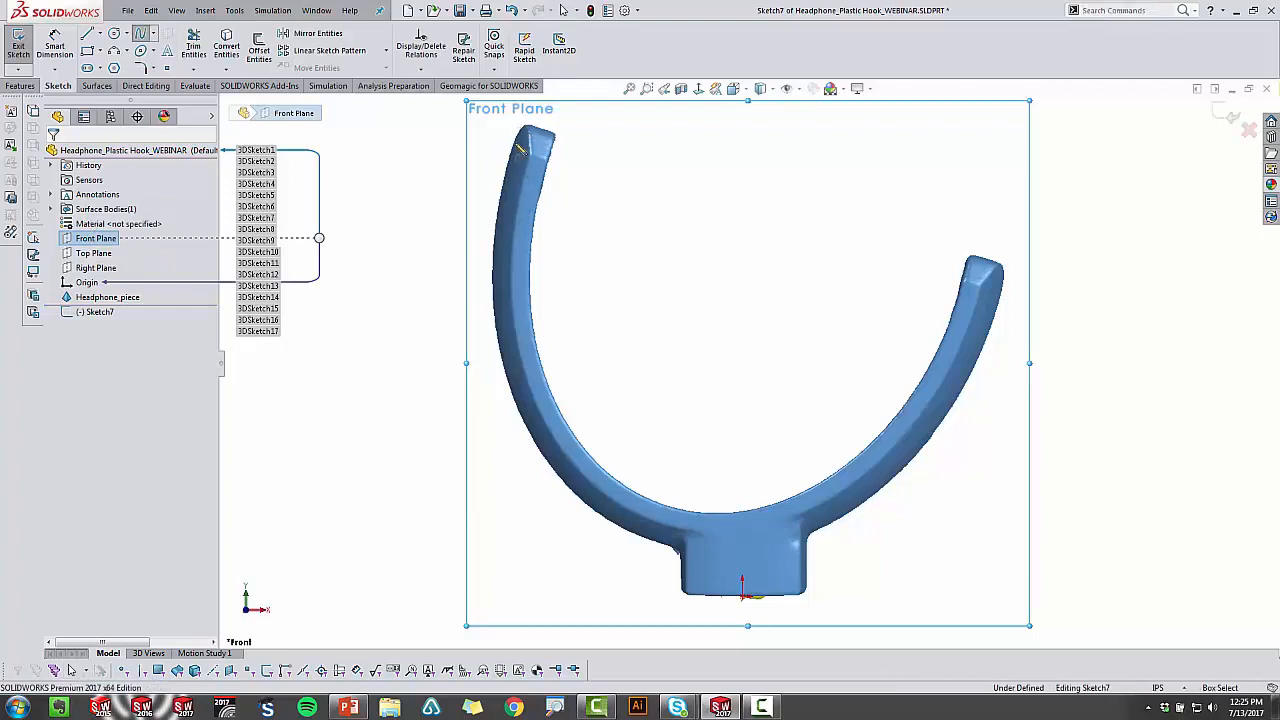
pyautogui.click(518, 125)
pyautogui.click(495, 327)
pyautogui.click(606, 524)
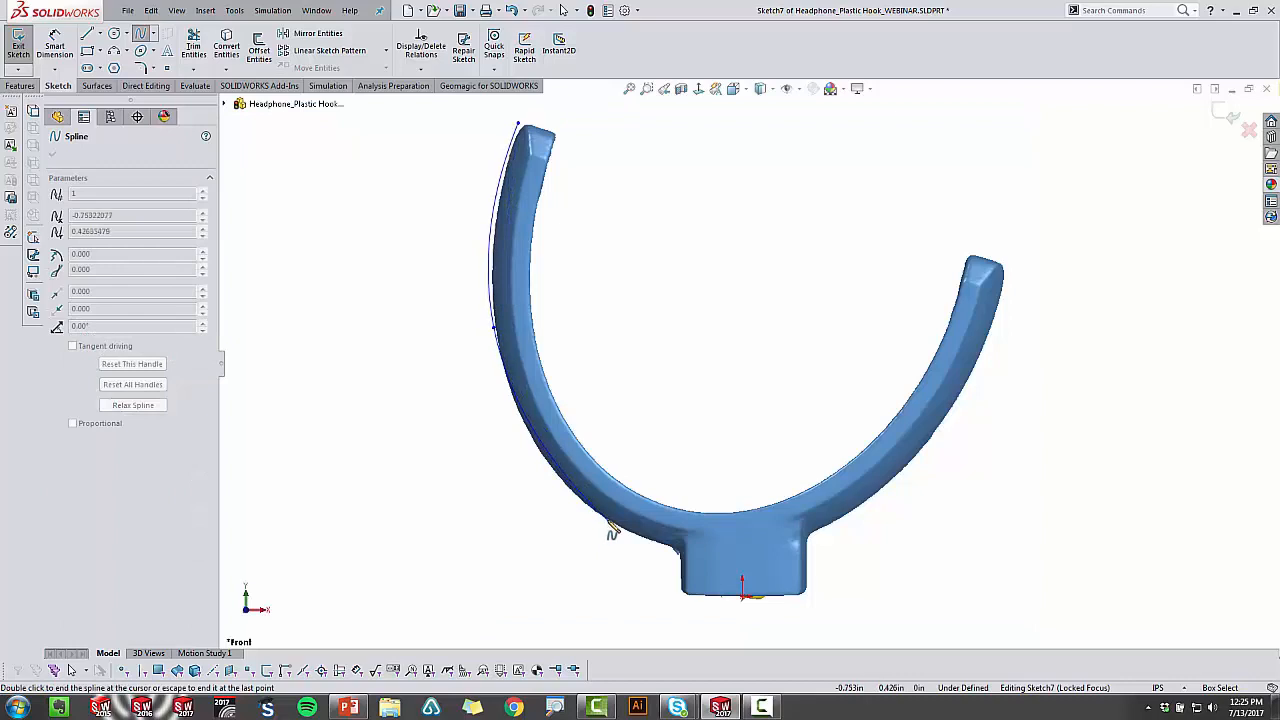
pyautogui.click(850, 514)
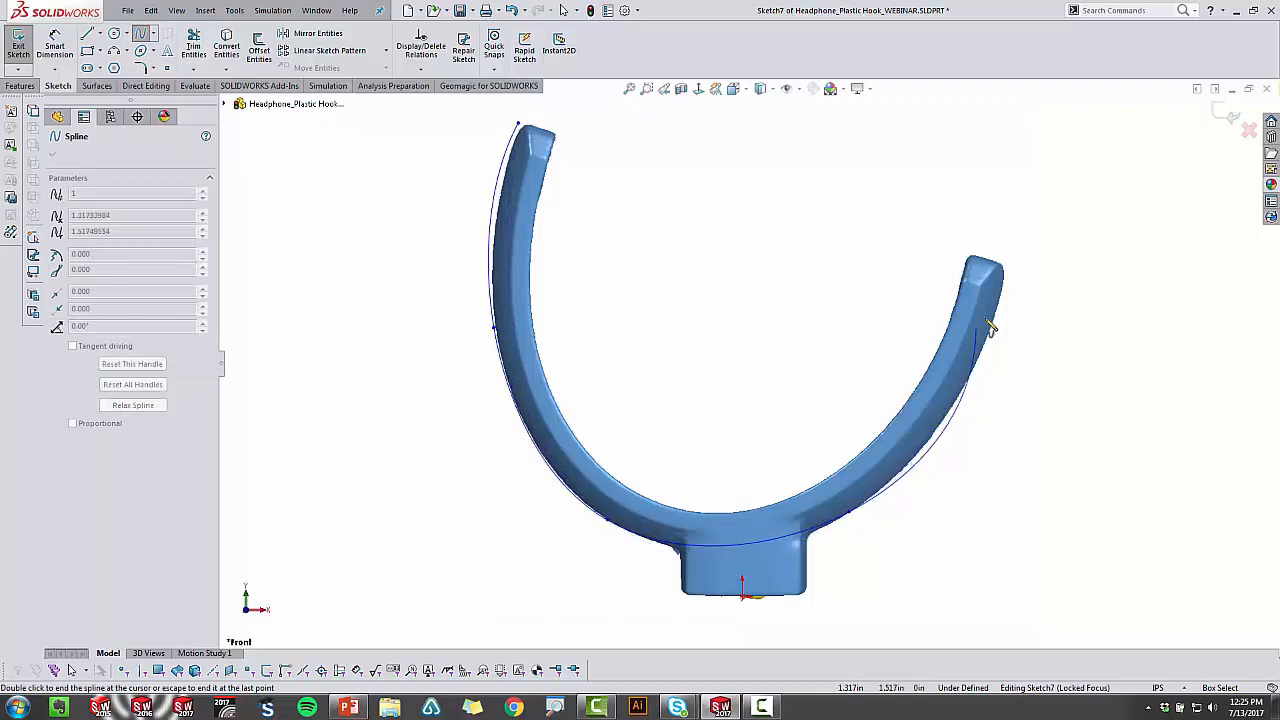
pyautogui.doubleClick(1010, 272)
# Step: Adjust the spline's end point and tangent handles on the shorter arm to follow the scan's outer edge
pyautogui.click(1010, 291)
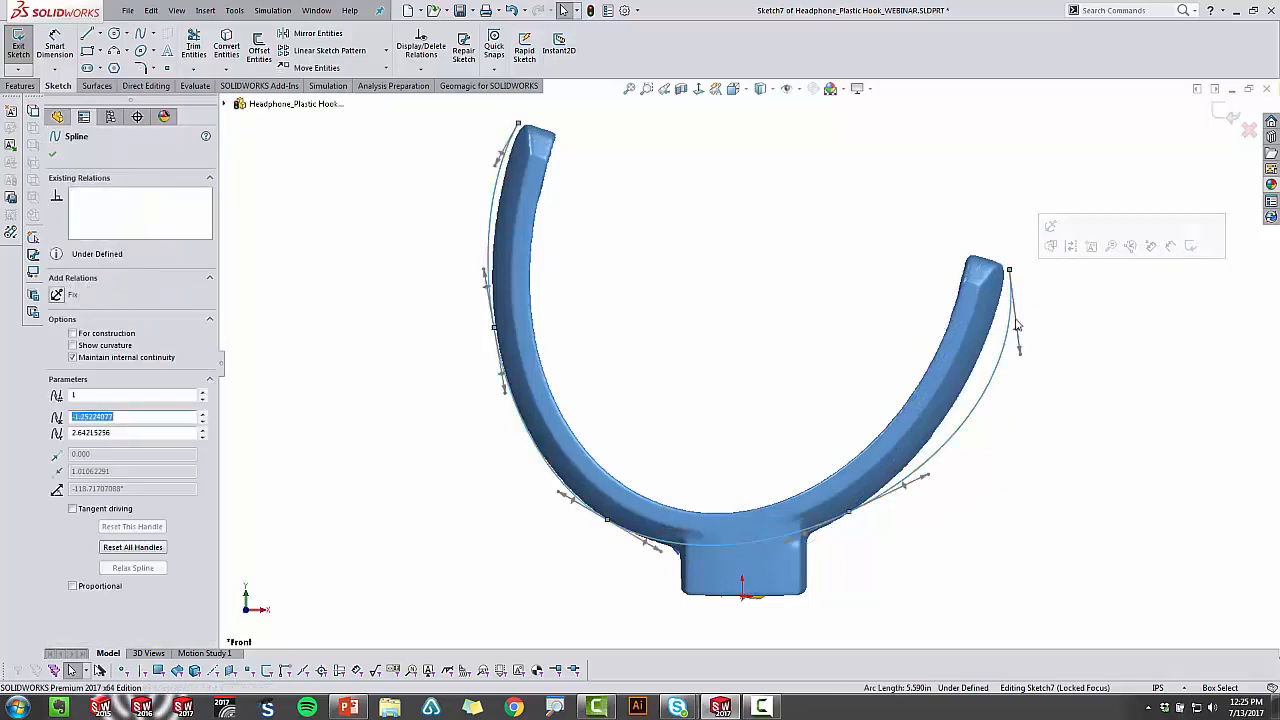
pyautogui.moveTo(1012, 318); pyautogui.dragTo(998, 337)
pyautogui.moveTo(1008, 269); pyautogui.dragTo(1012, 258)
pyautogui.click(848, 515)
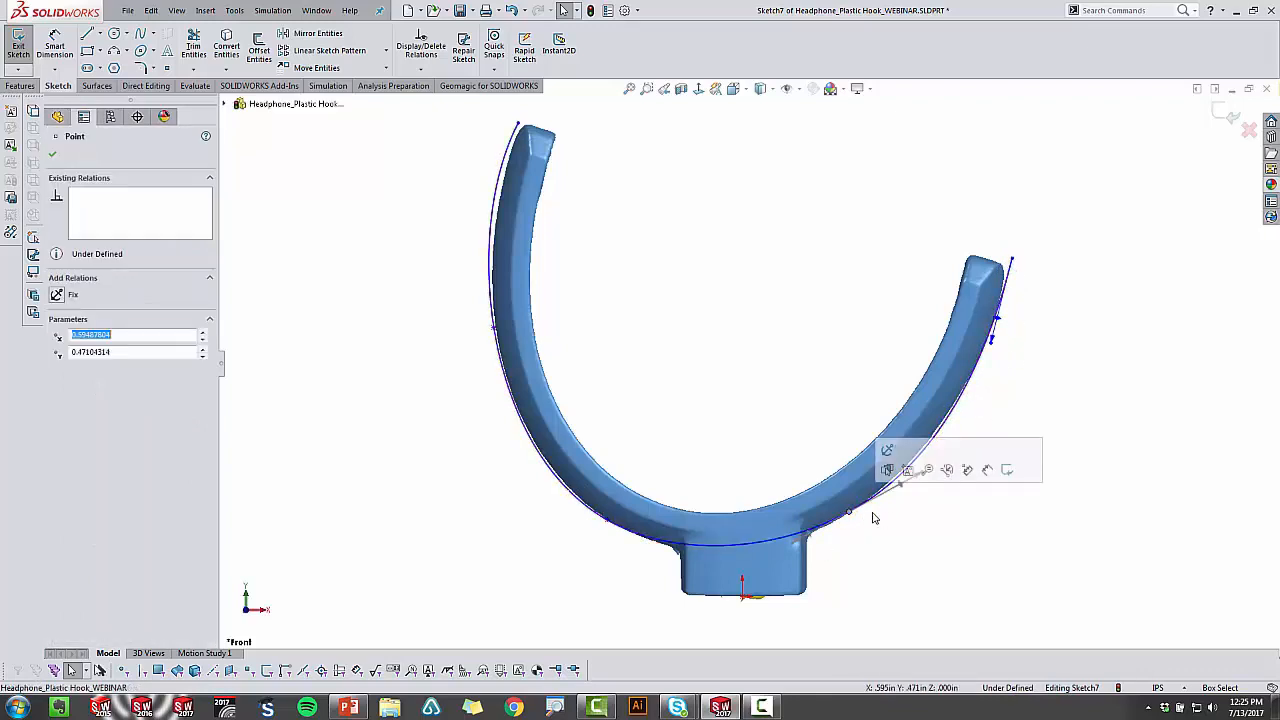
pyautogui.moveTo(906, 487); pyautogui.dragTo(903, 486)
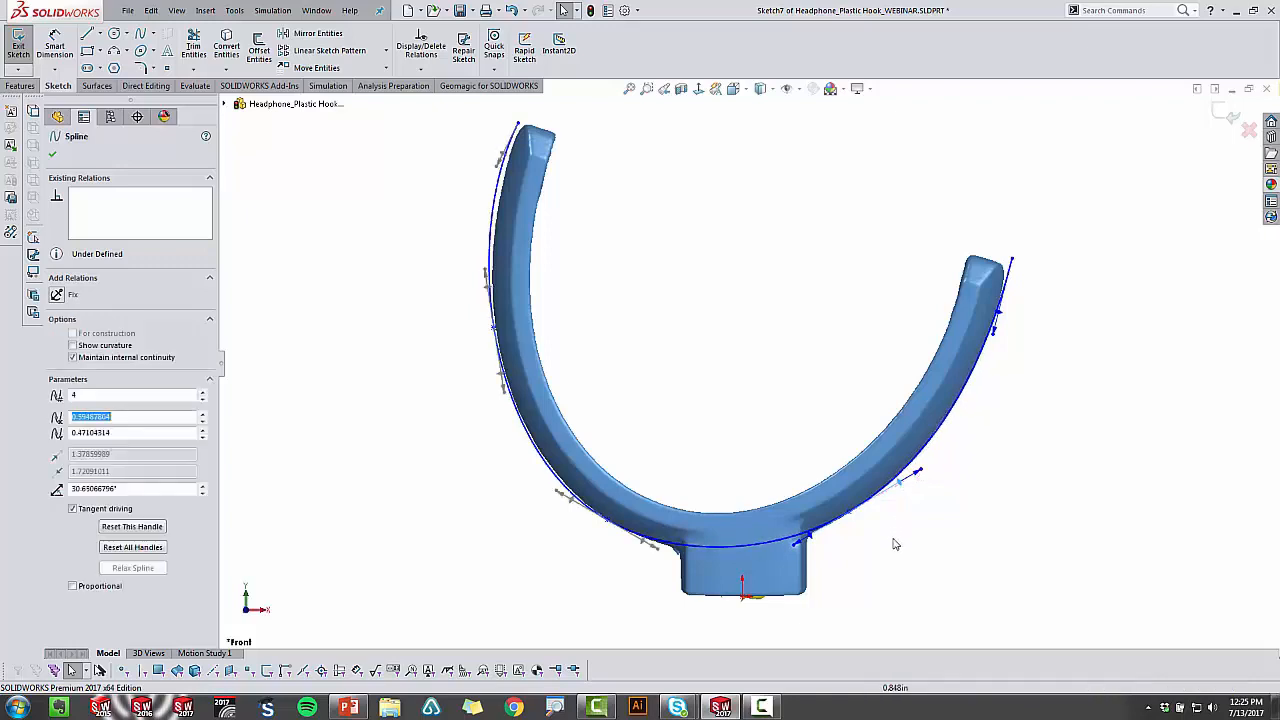
pyautogui.click(849, 559)
# Step: Align the spline's points and end handle on the longer arm with the scan's outer edge, and add a Fix relation to the spline
pyautogui.click(607, 526)
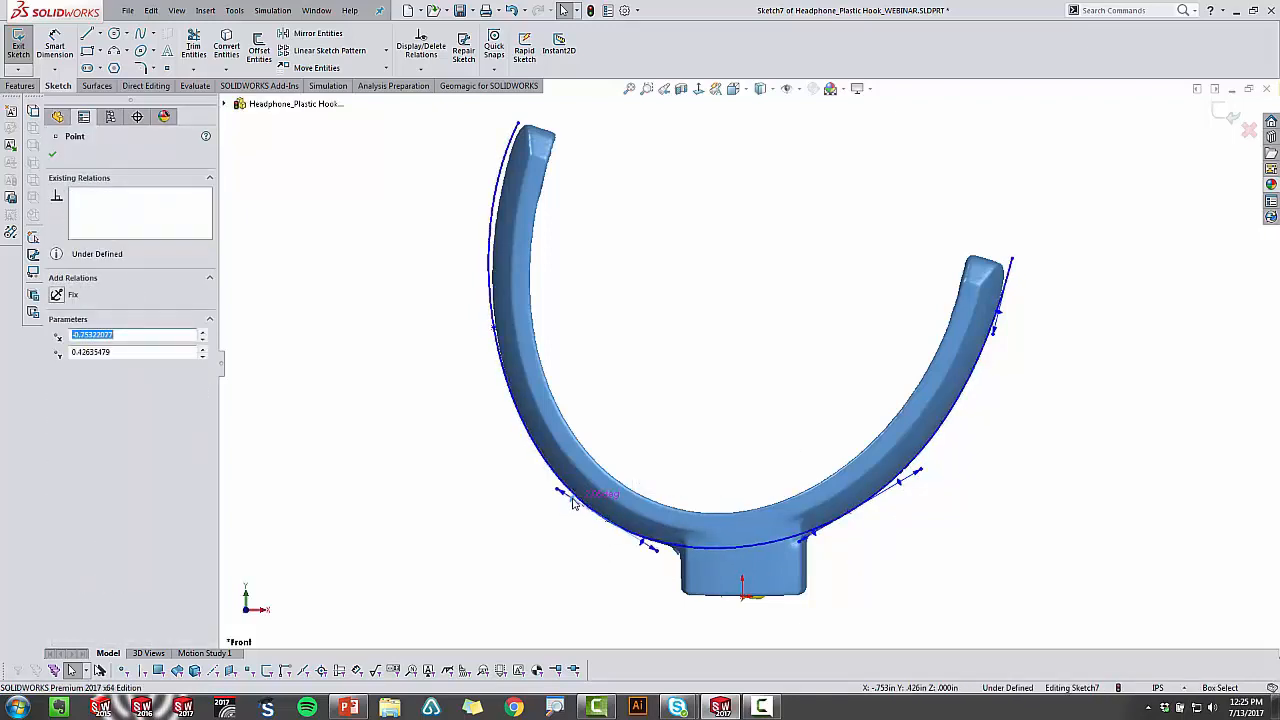
pyautogui.press('Escape')
pyautogui.click(507, 338)
pyautogui.moveTo(496, 331); pyautogui.dragTo(497, 338)
pyautogui.press('Escape')
pyautogui.click(517, 128)
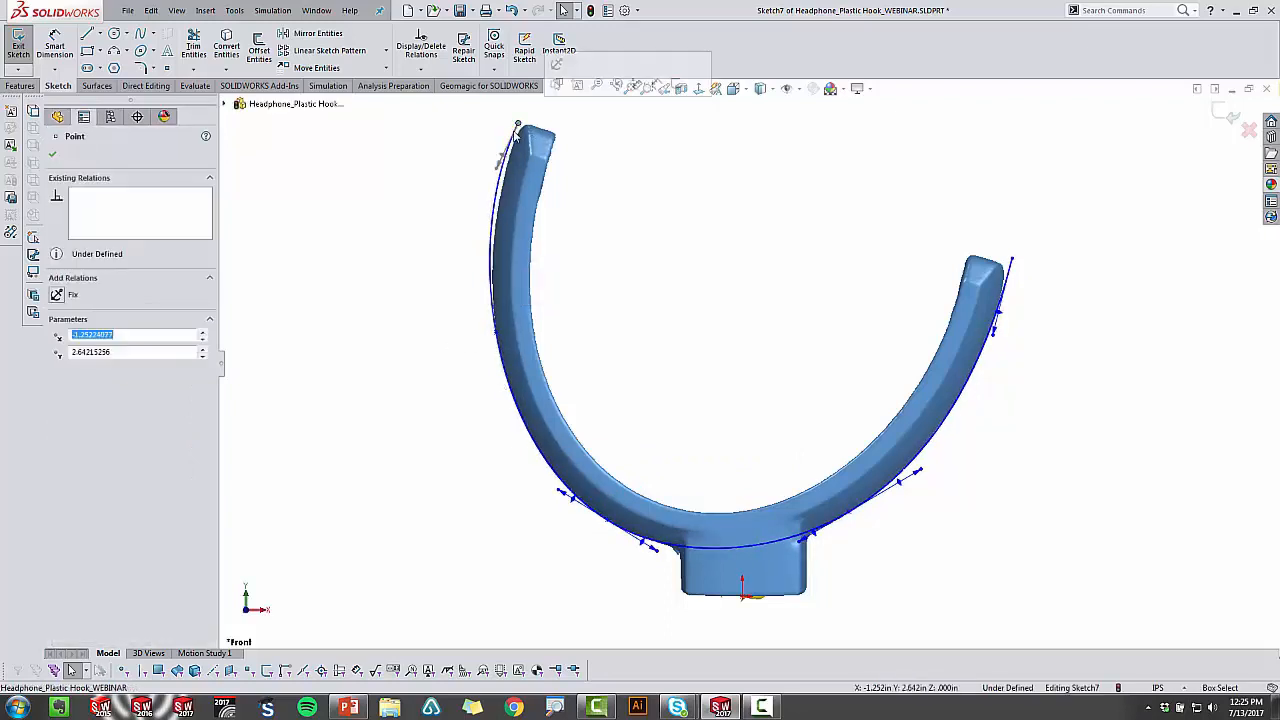
pyautogui.moveTo(497, 166); pyautogui.dragTo(506, 174)
pyautogui.moveTo(517, 126); pyautogui.dragTo(521, 130)
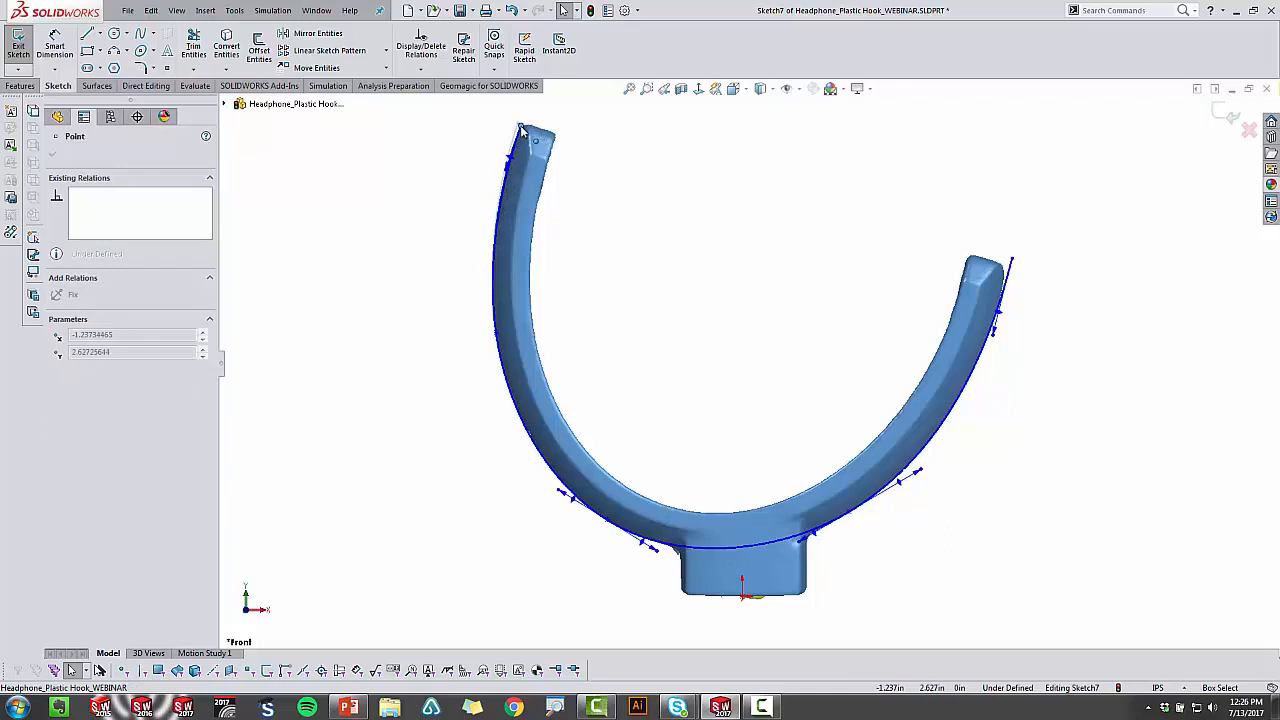
pyautogui.click(452, 224)
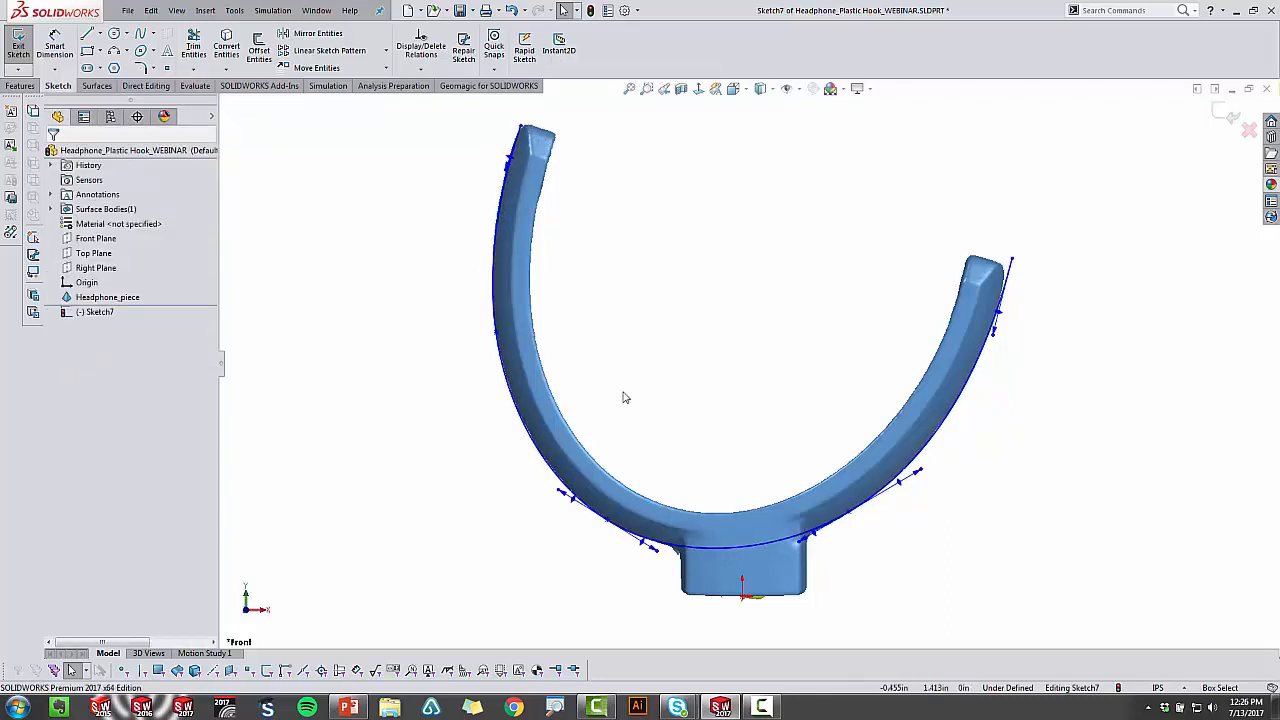
pyautogui.click(679, 540)
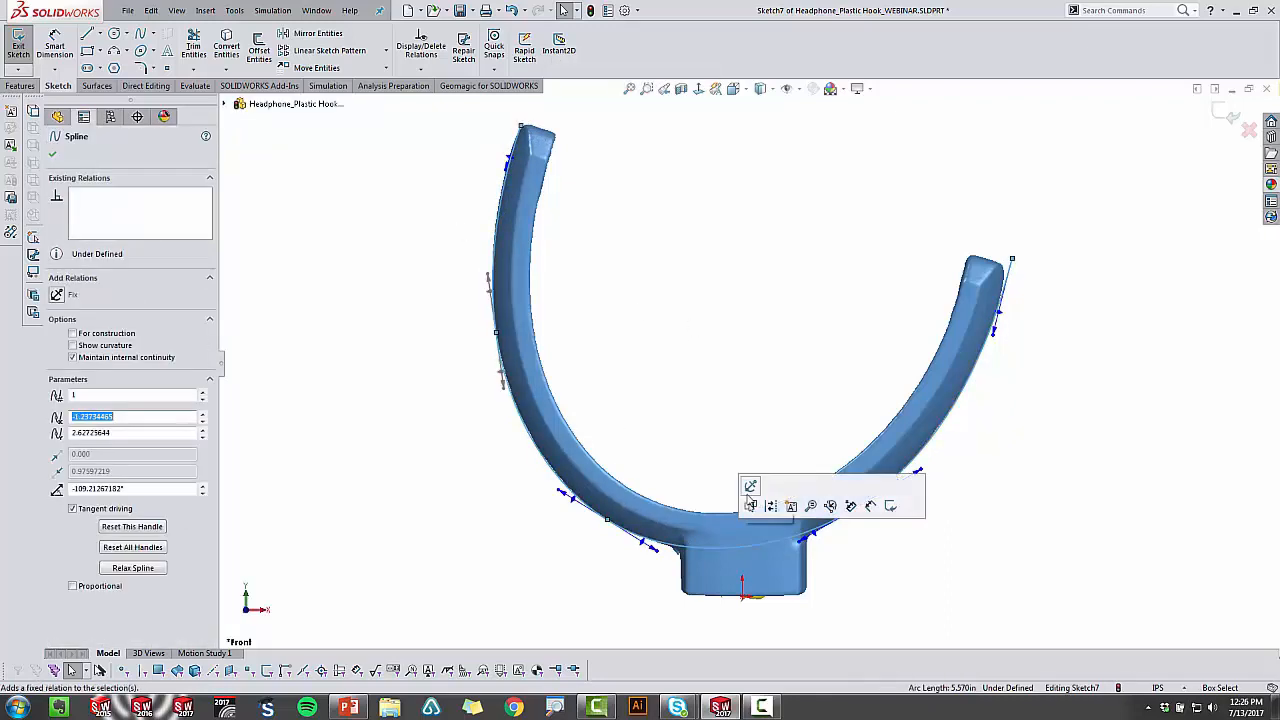
pyautogui.click(679, 388)
# Step: Sketch three separate lines from the spline inward across the upper and middle longer arm, about 0.5 to 0.7 in long
pyautogui.press('s')
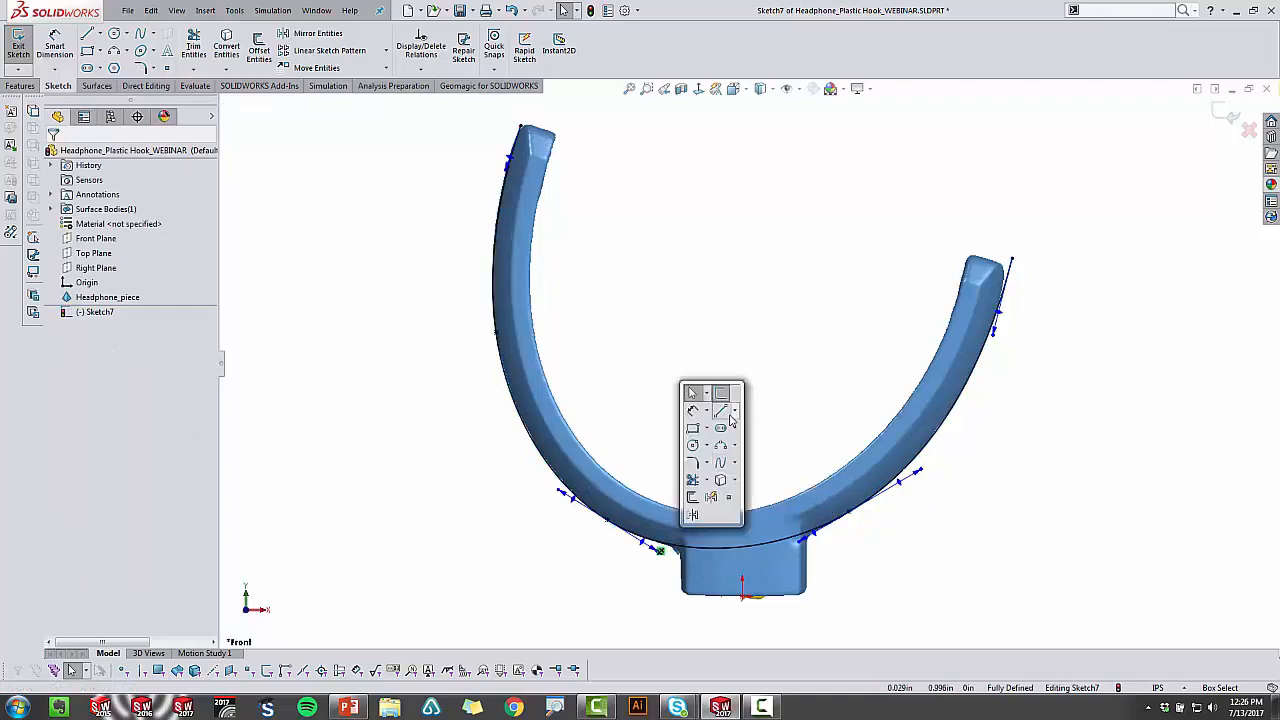
pyautogui.click(724, 412)
pyautogui.click(517, 230)
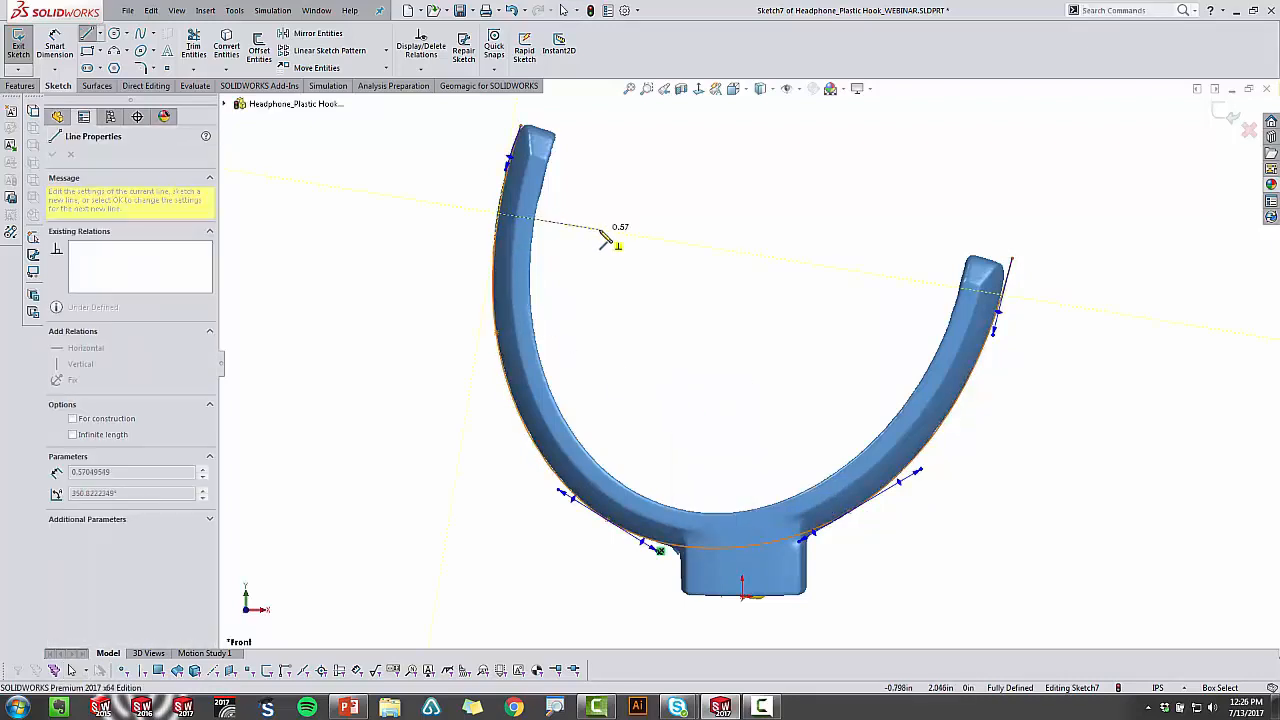
pyautogui.click(599, 229)
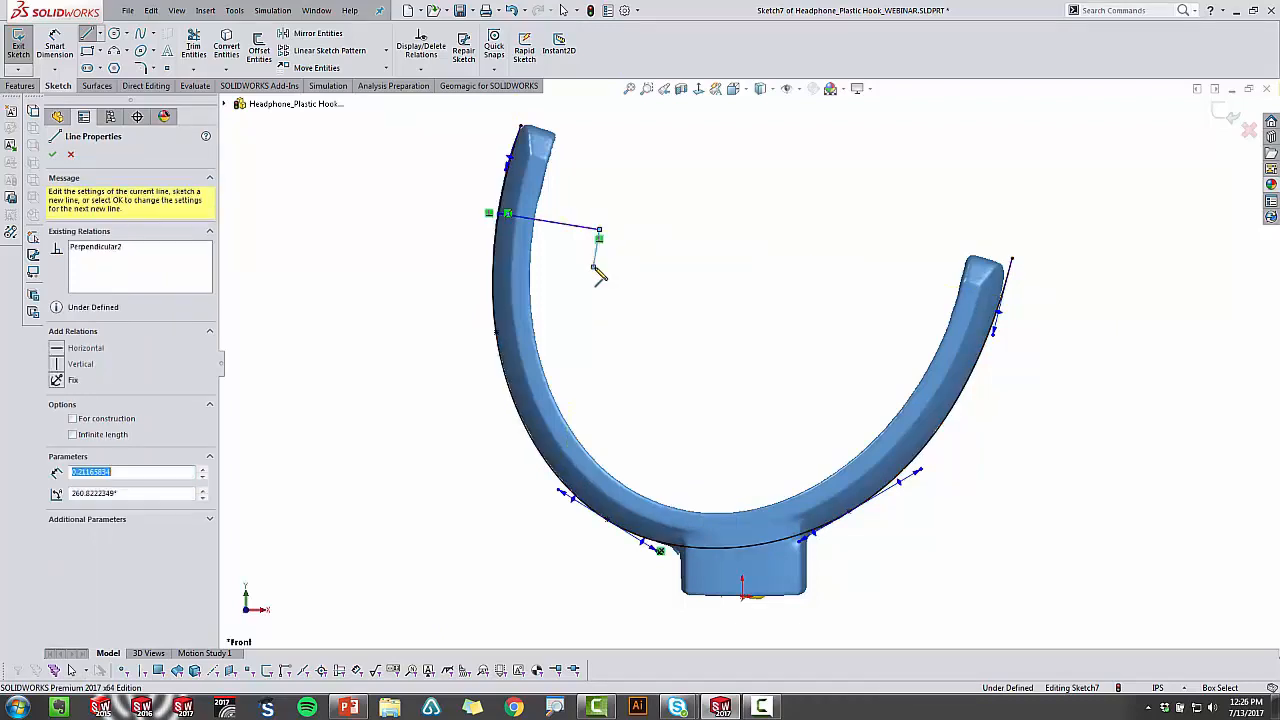
pyautogui.press('Escape')
pyautogui.click(498, 281)
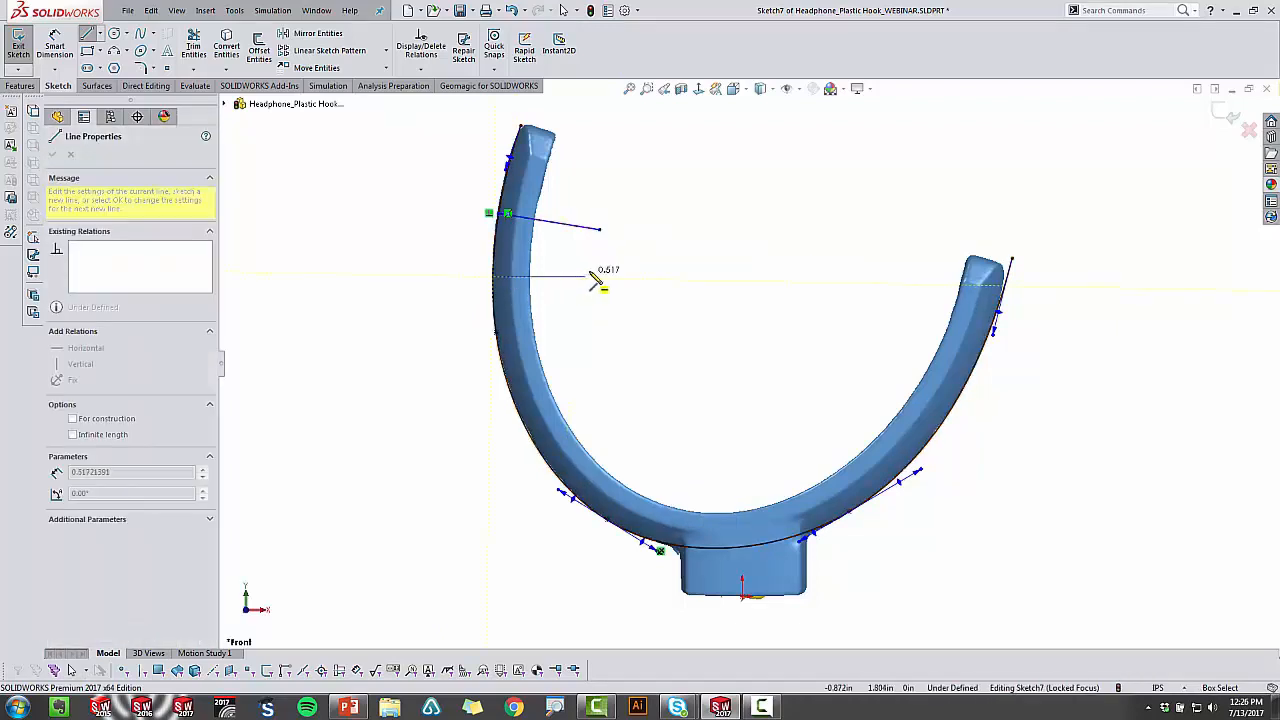
pyautogui.click(616, 284)
pyautogui.press('Escape')
pyautogui.click(510, 381)
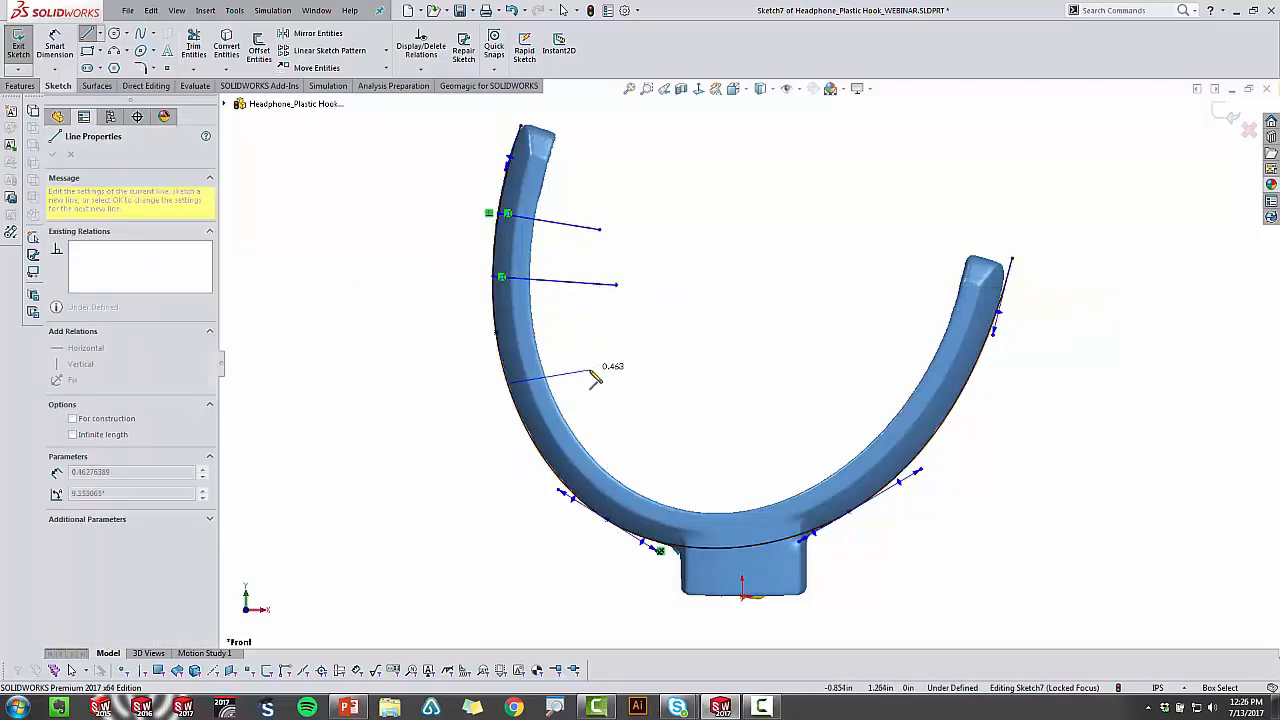
pyautogui.click(584, 340)
pyautogui.press('Escape')
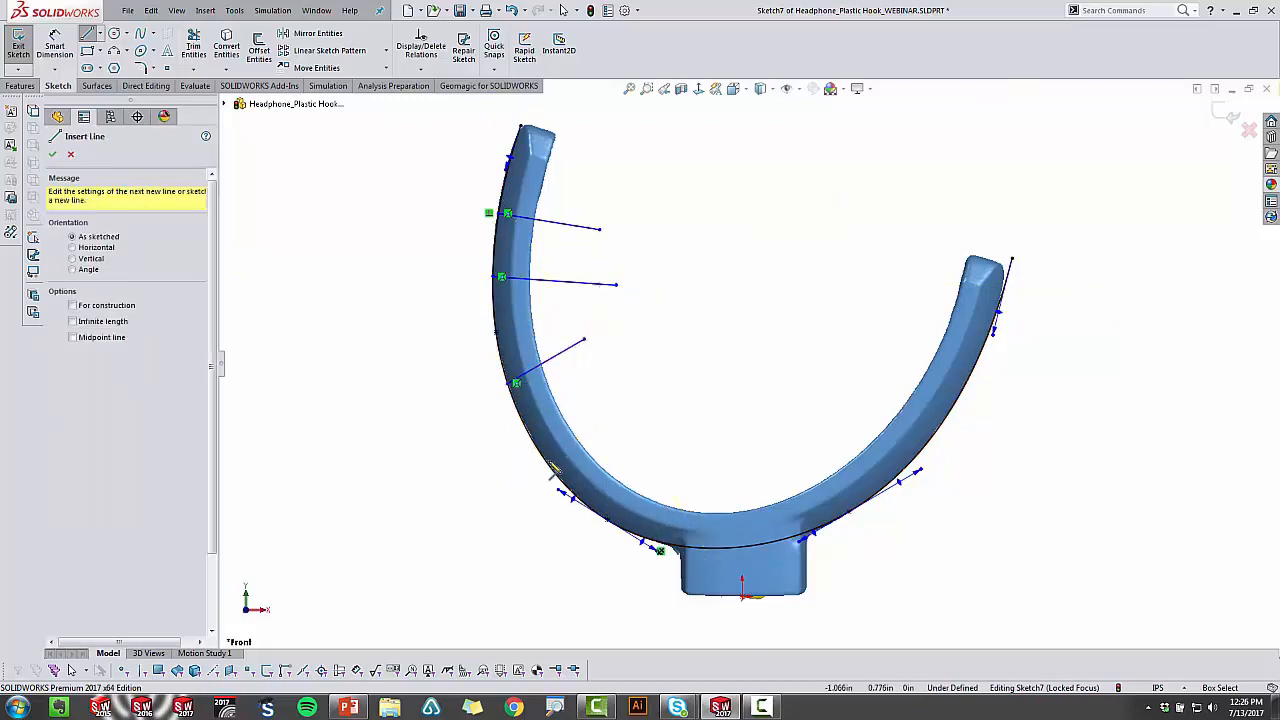
# Step: Sketch two more lines perpendicular to the spline, crossing the lower part of the longer arm just before the base
pyautogui.click(550, 459)
pyautogui.click(630, 403)
pyautogui.press('Escape')
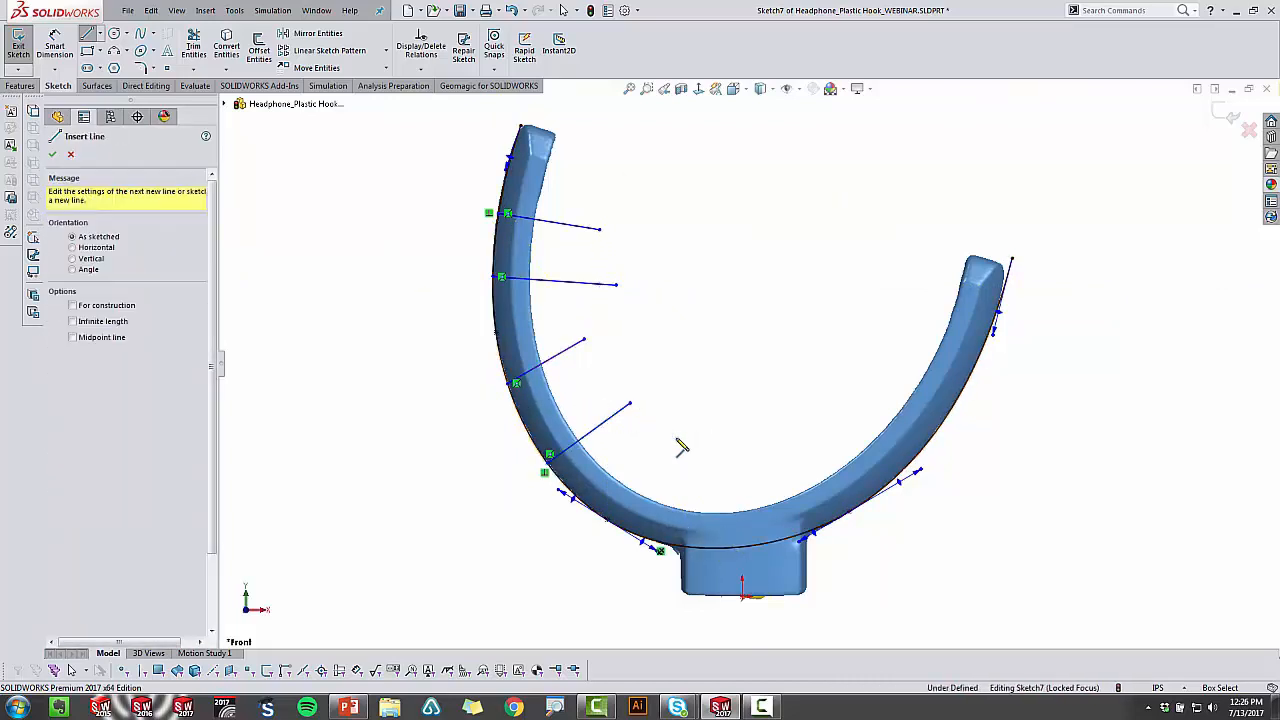
pyautogui.click(653, 541)
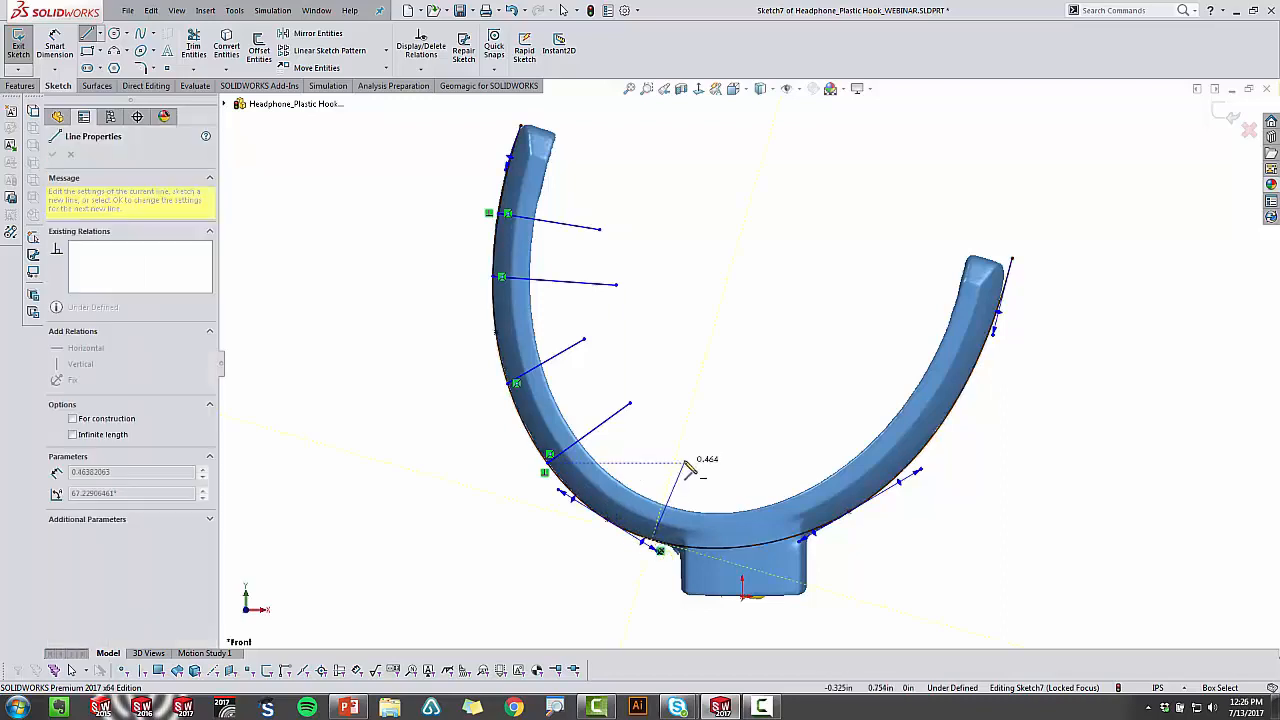
pyautogui.click(679, 448)
pyautogui.press('Escape')
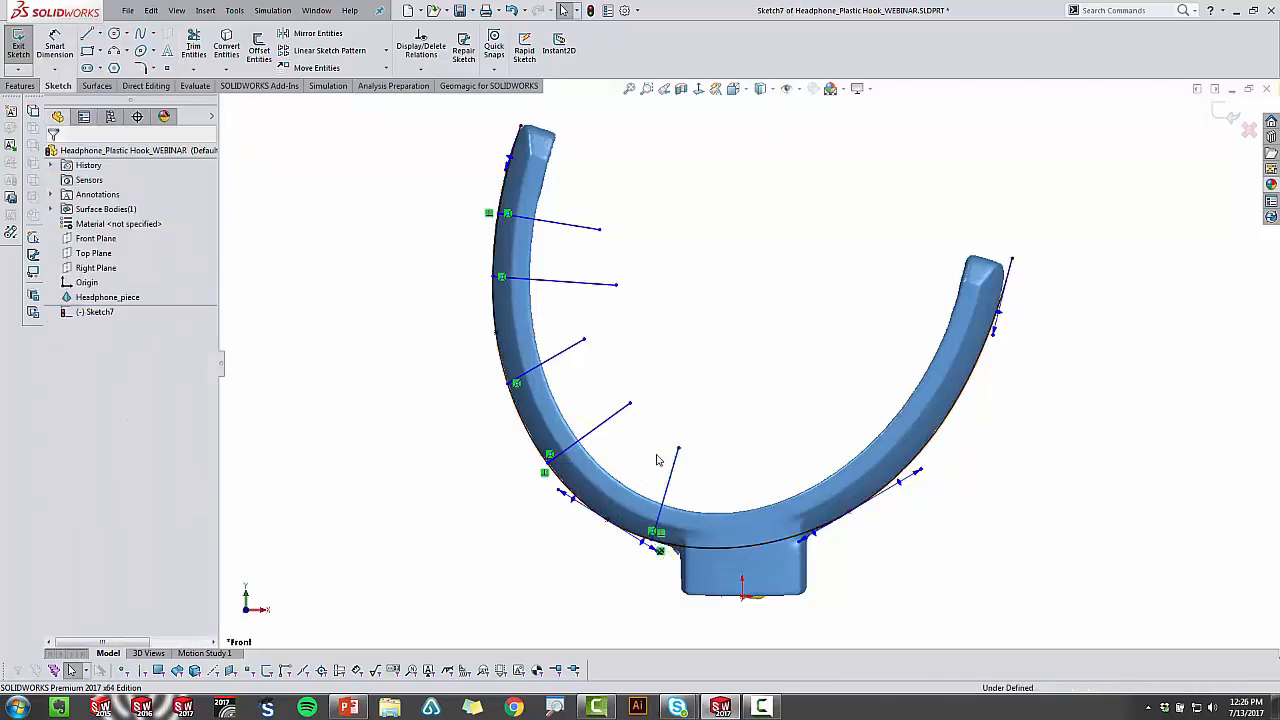
# Step: Add perpendicular relations between the spline and the second and third section lines from the longer arm's tip
pyautogui.click(563, 353)
pyautogui.keyDown('ctrl'); pyautogui.click(514, 422); pyautogui.keyUp('ctrl')
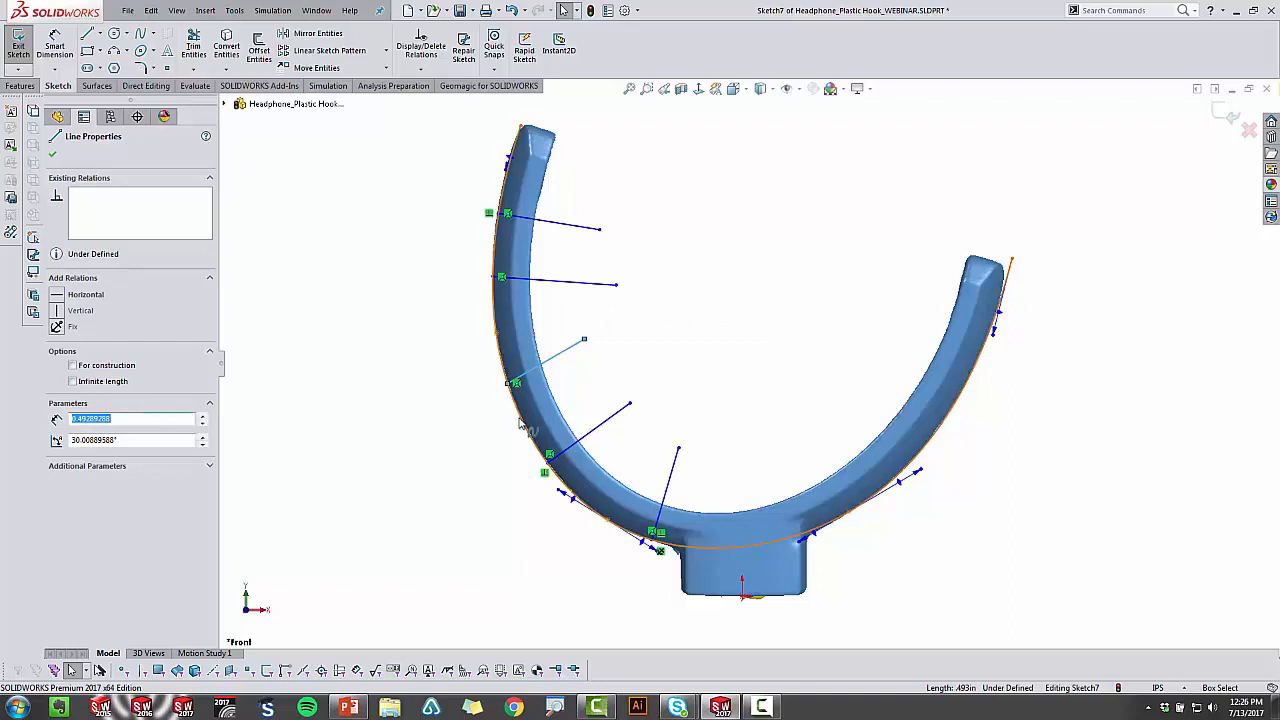
pyautogui.click(474, 336)
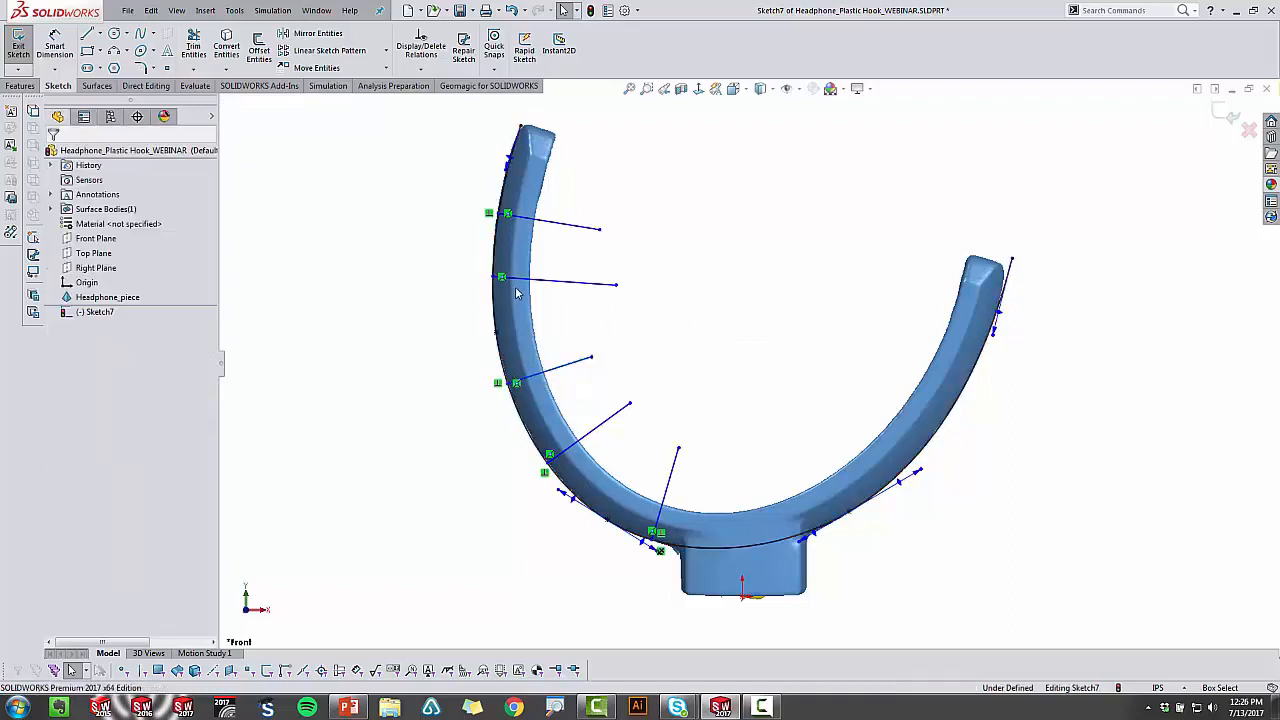
pyautogui.click(514, 281)
pyautogui.keyDown('ctrl'); pyautogui.click(509, 290); pyautogui.keyUp('ctrl')
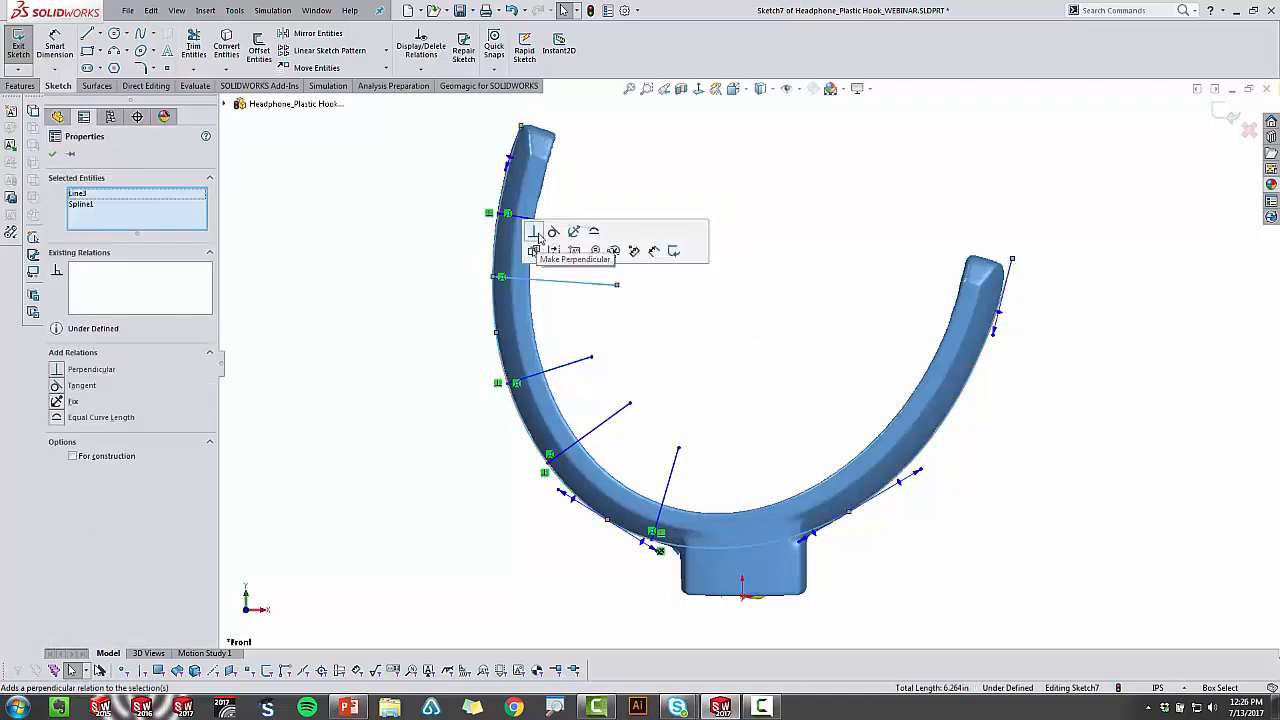
pyautogui.click(533, 232)
pyautogui.click(422, 267)
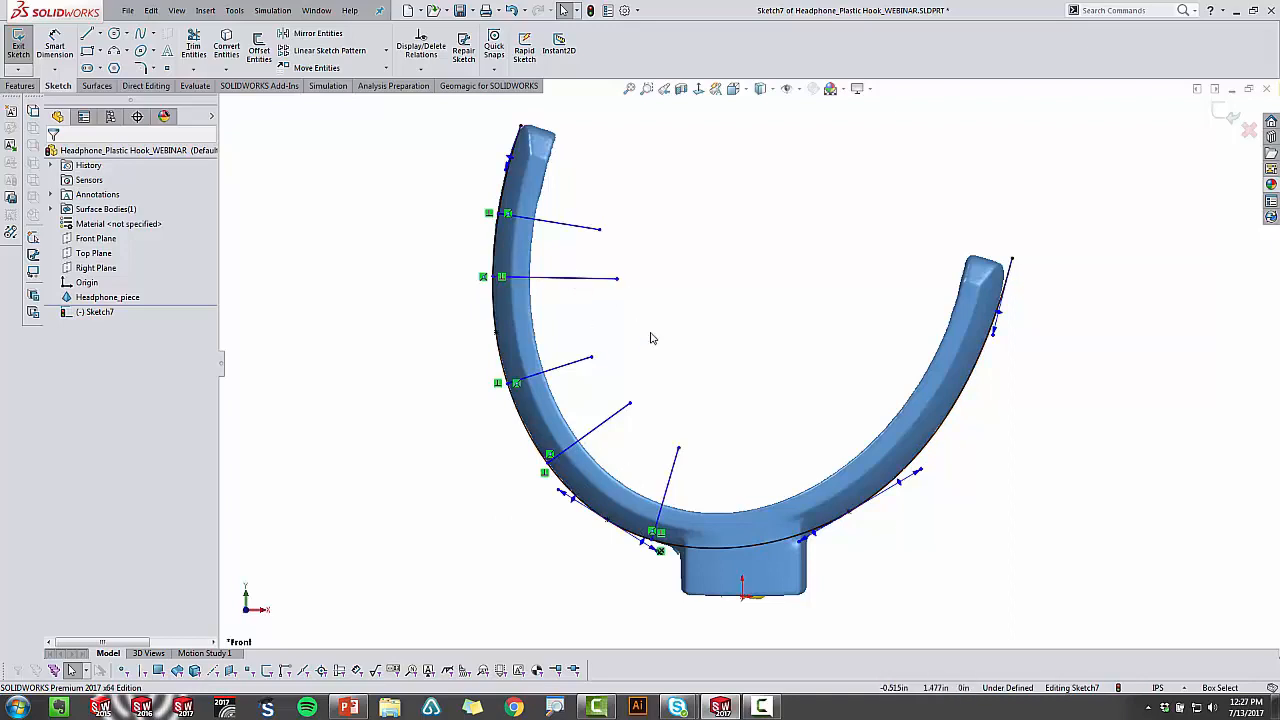
# Step: Connect the spline ends of the five section lines with a chain of four construction centerlines along the longer arm
pyautogui.press('s')
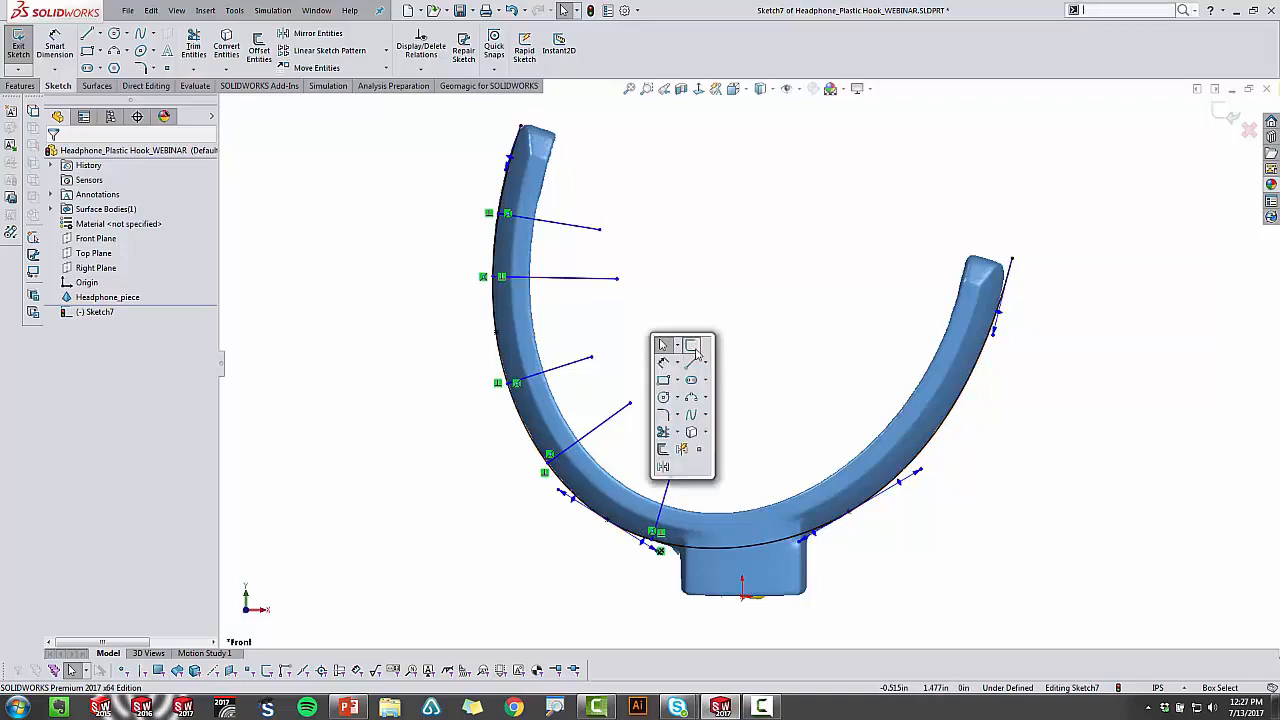
pyautogui.click(702, 366)
pyautogui.click(718, 394)
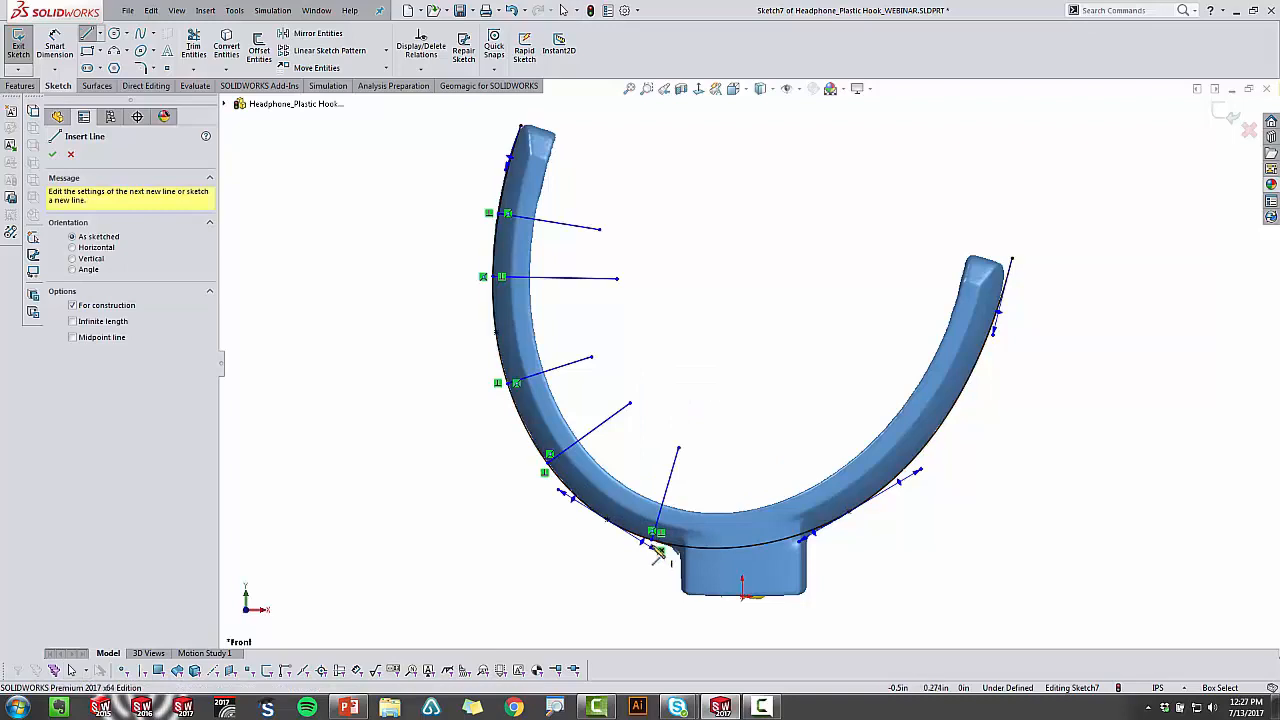
pyautogui.click(654, 539)
pyautogui.click(549, 463)
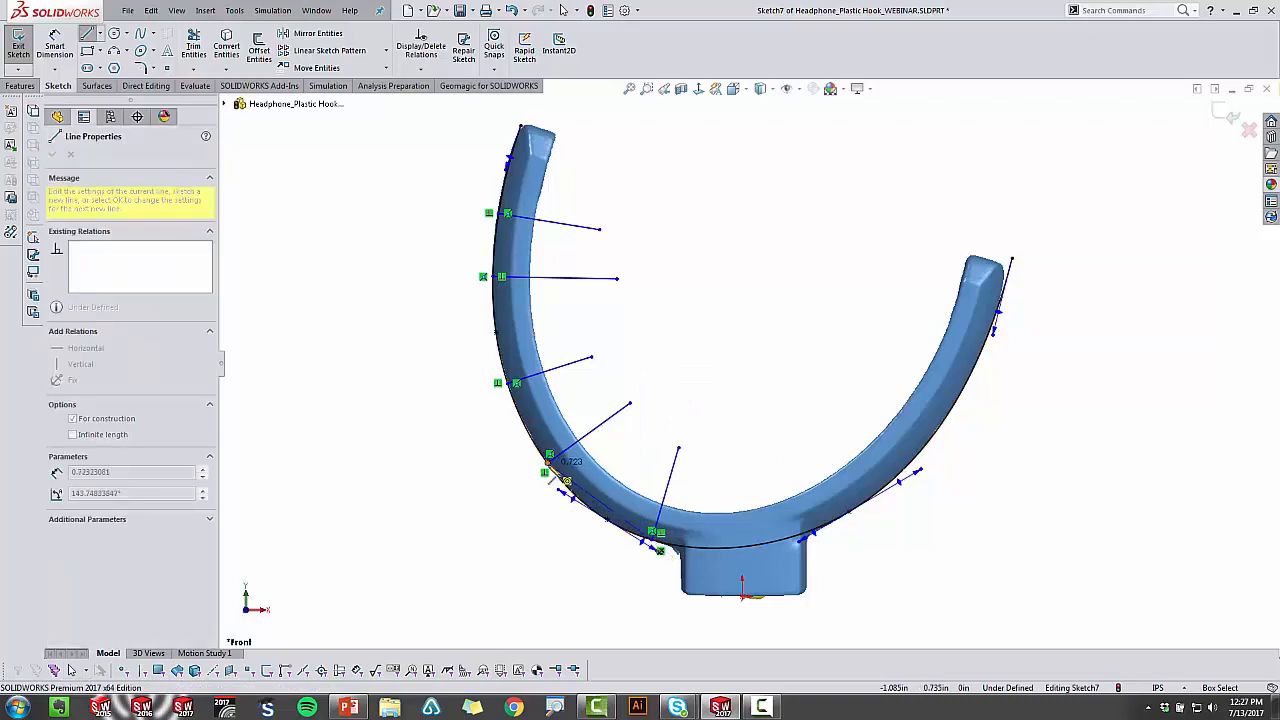
pyautogui.click(508, 382)
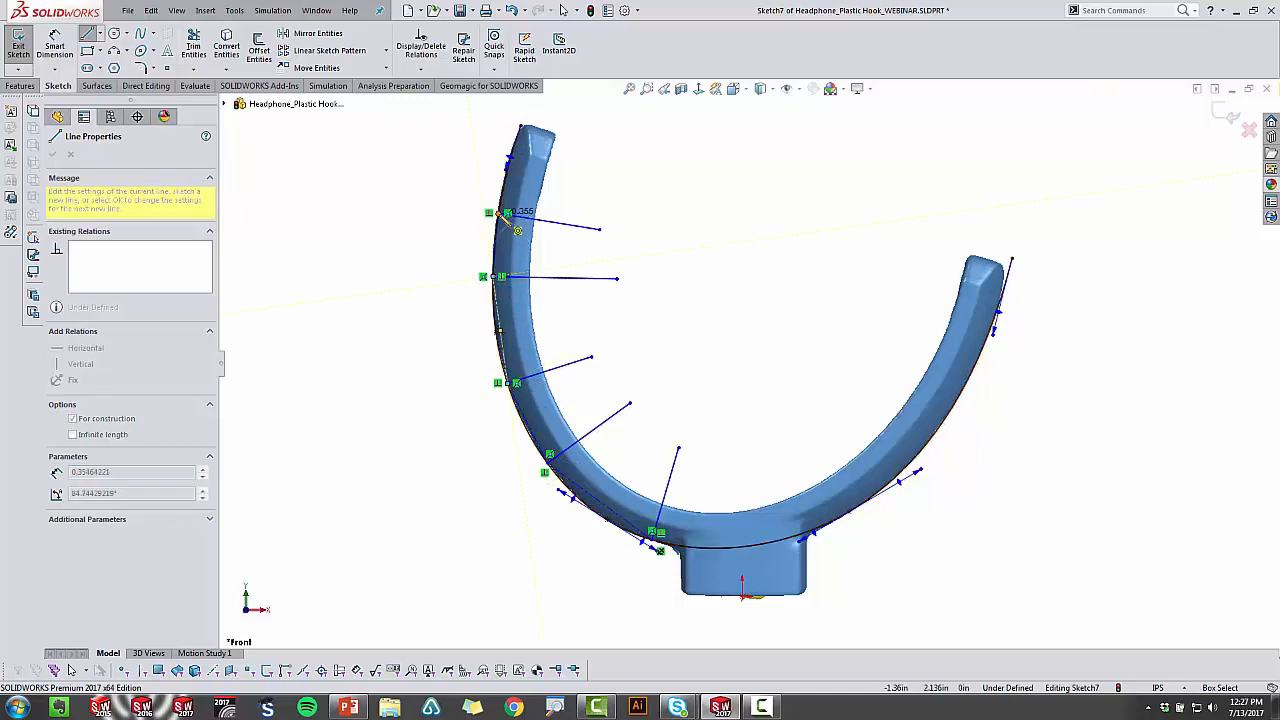
pyautogui.press('Escape')
# Step: Add an Equal relation to the four construction lines joining the section lines
pyautogui.click(500, 236)
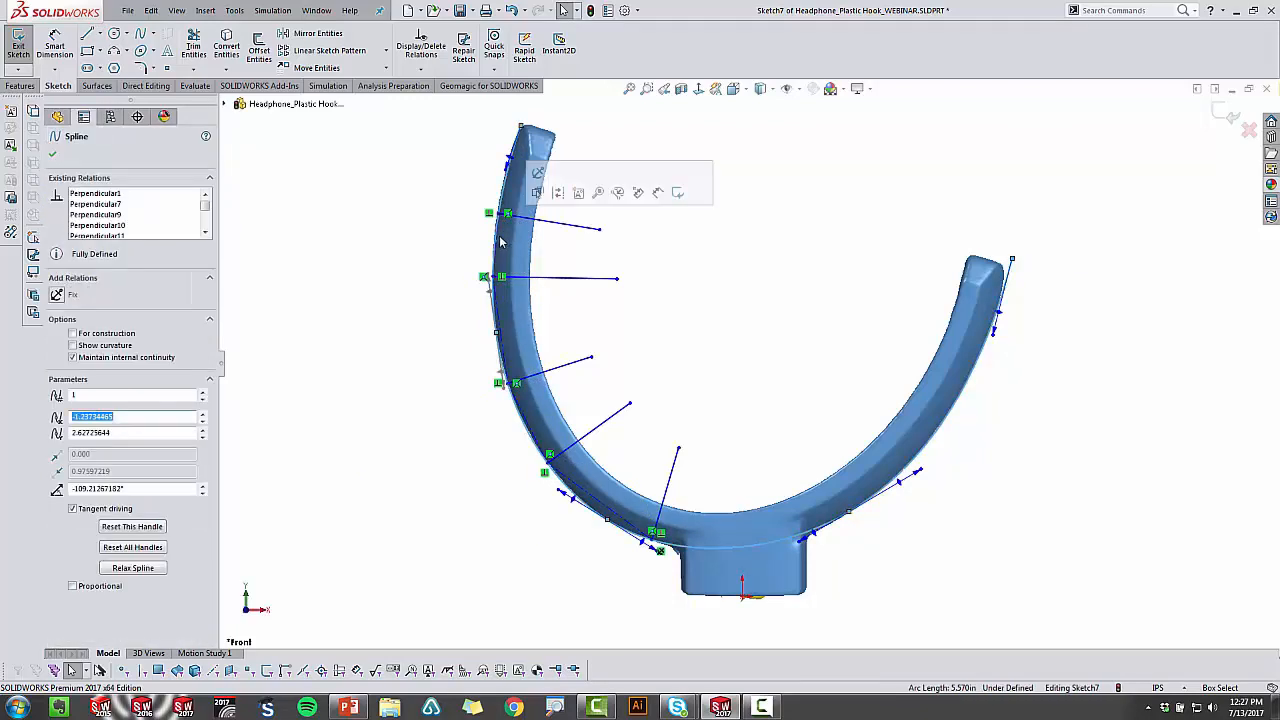
pyautogui.click(498, 240)
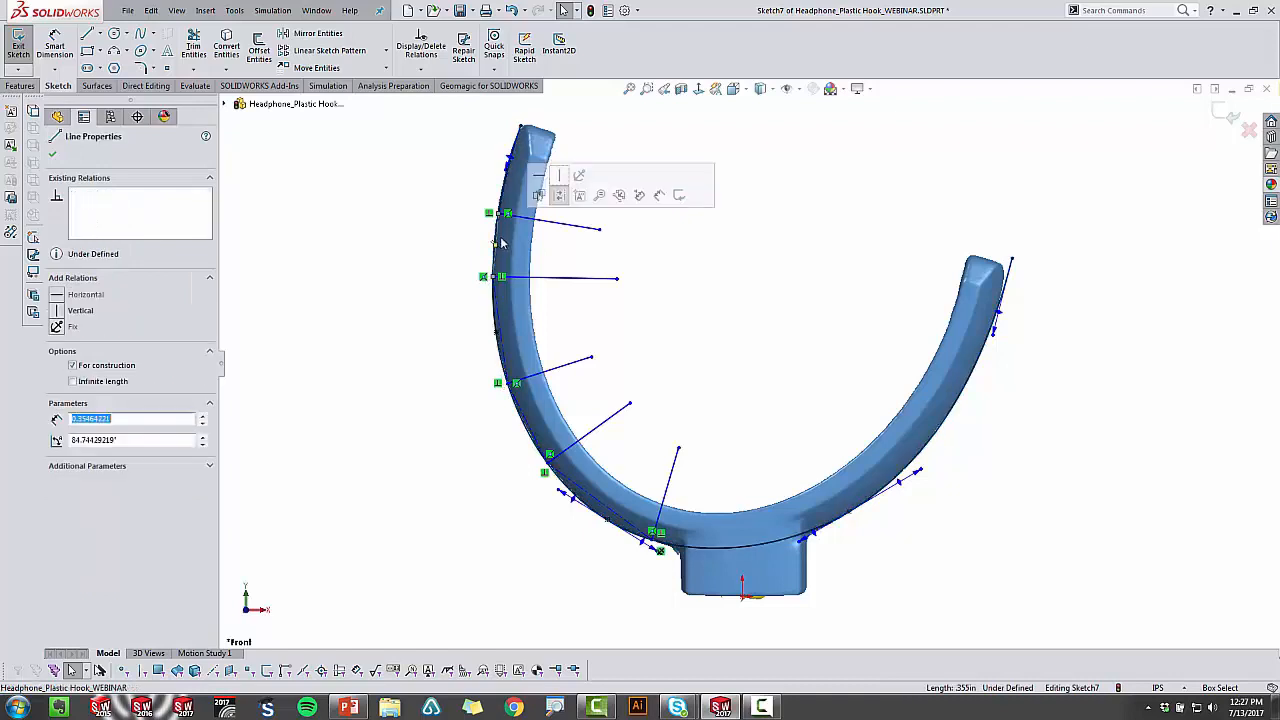
pyautogui.keyDown('ctrl'); pyautogui.click(503, 343); pyautogui.keyUp('ctrl')
pyautogui.keyDown('ctrl'); pyautogui.click(529, 428); pyautogui.keyUp('ctrl')
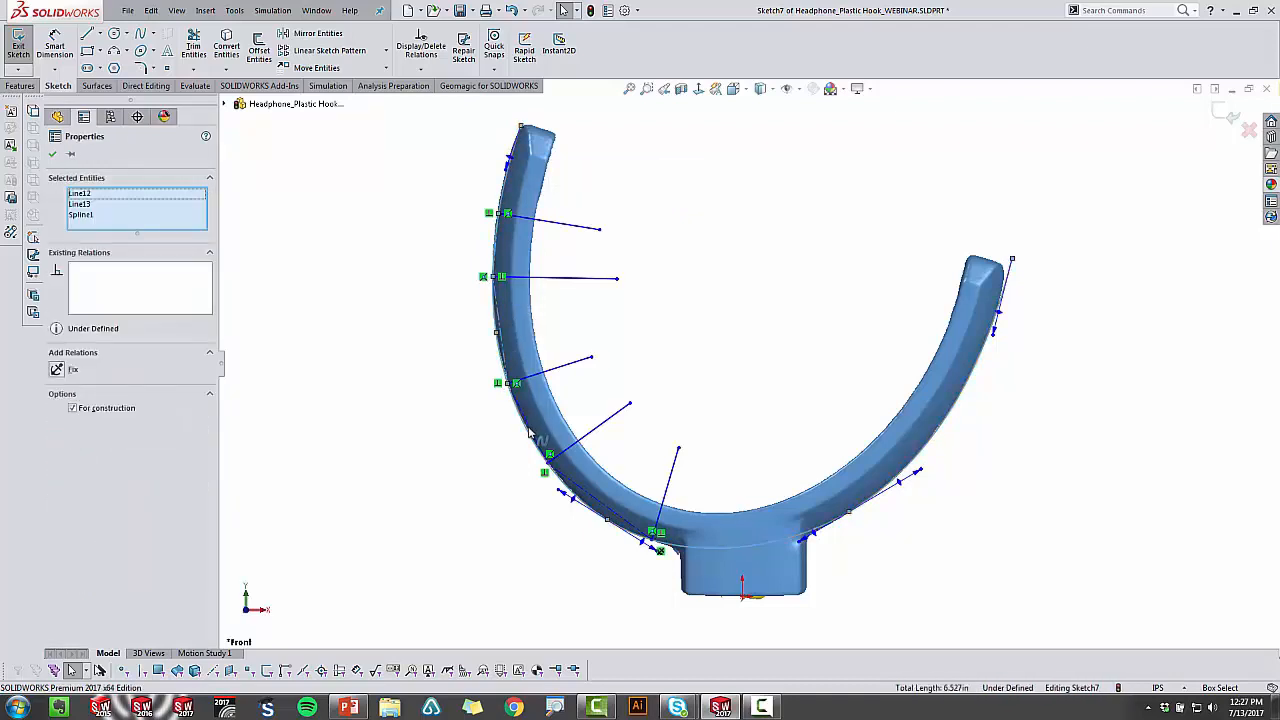
pyautogui.keyDown('ctrl'); pyautogui.click(526, 431); pyautogui.keyUp('ctrl')
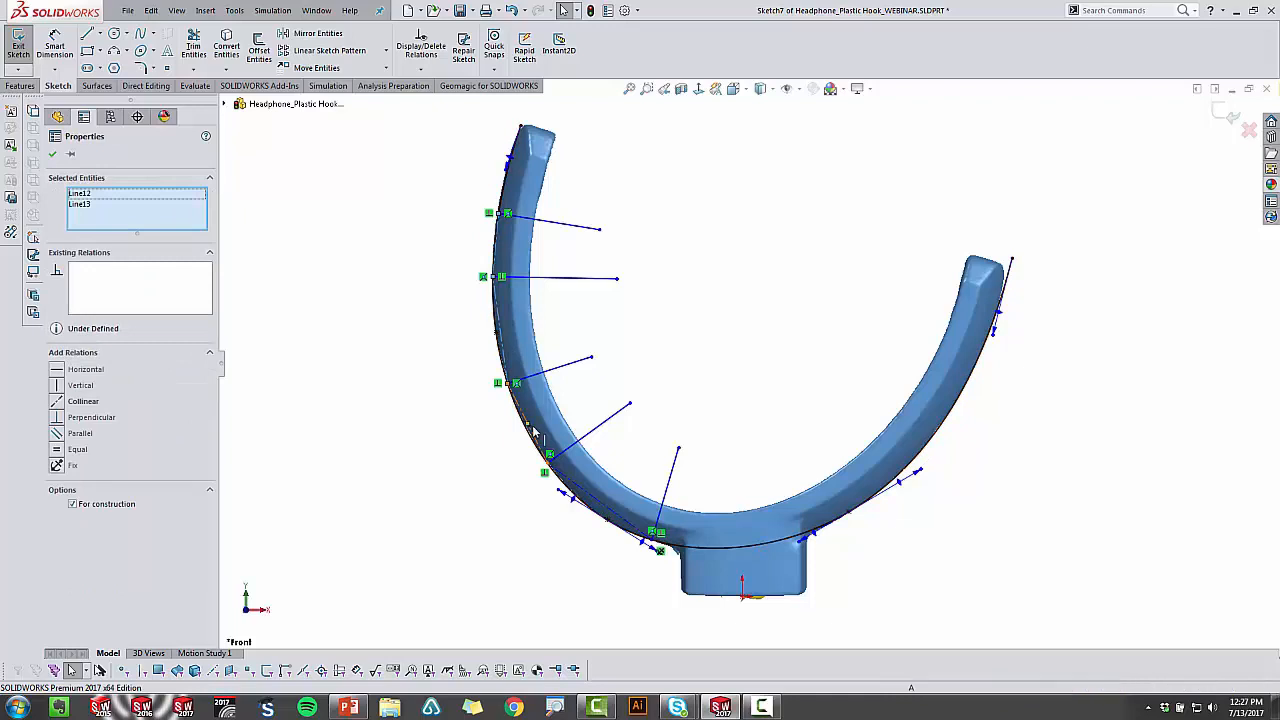
pyautogui.keyDown('ctrl'); pyautogui.click(656, 536); pyautogui.keyUp('ctrl')
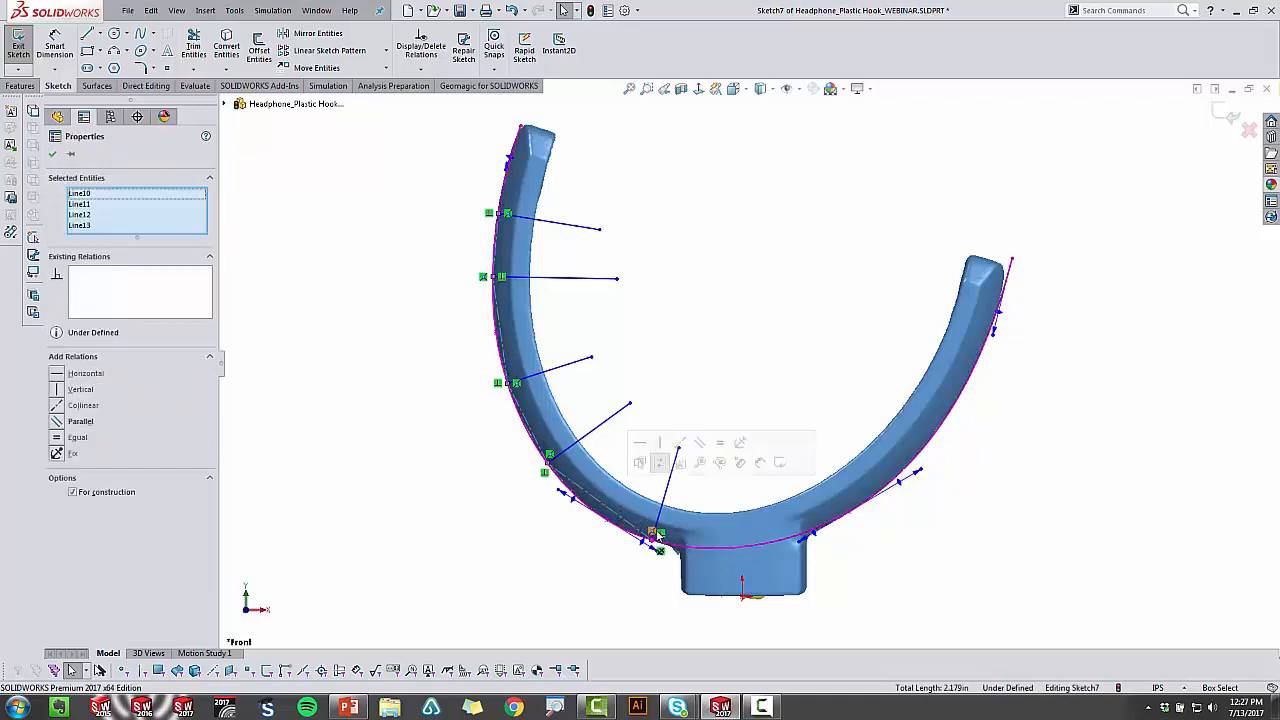
pyautogui.click(728, 460)
pyautogui.click(710, 360)
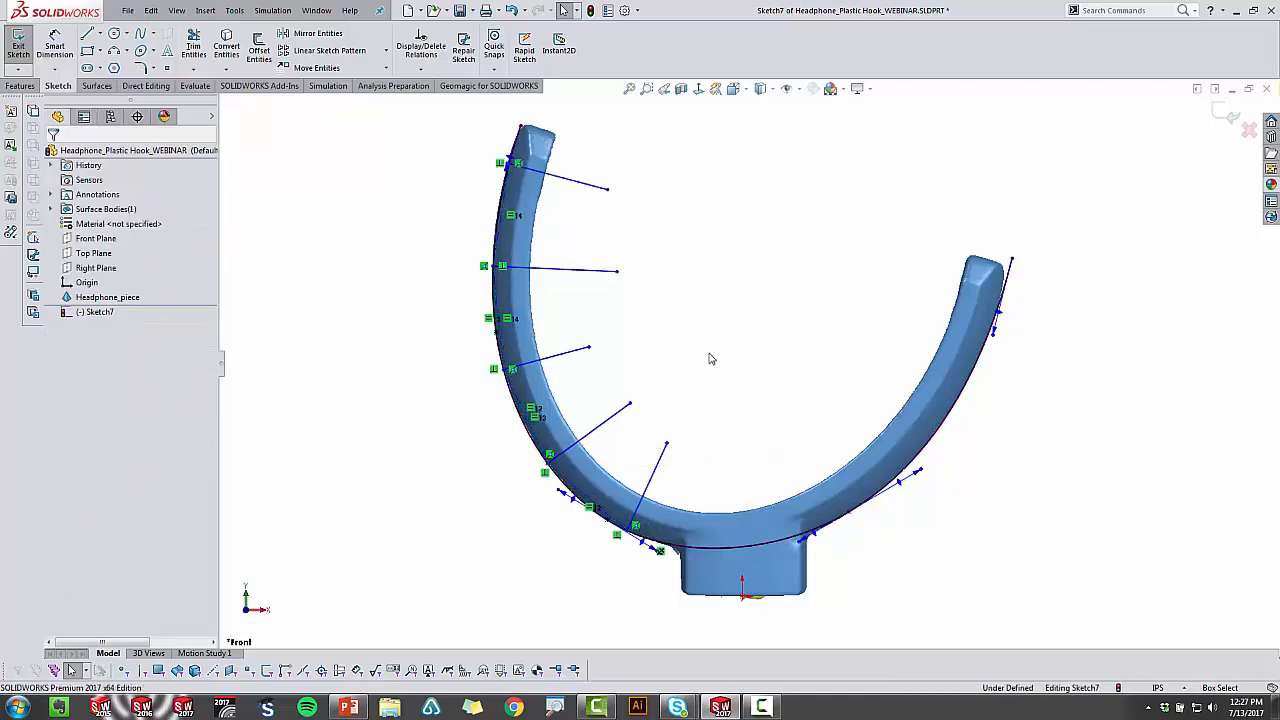
# Step: Slide the second section line down the spline to about Y 1.742 in, and lower the section line nearest the longer arm's tip
pyautogui.moveTo(502, 268)
pyautogui.mouseDown()
pyautogui.moveTo(498, 307)
pyautogui.moveTo(502, 285)
pyautogui.mouseUp()
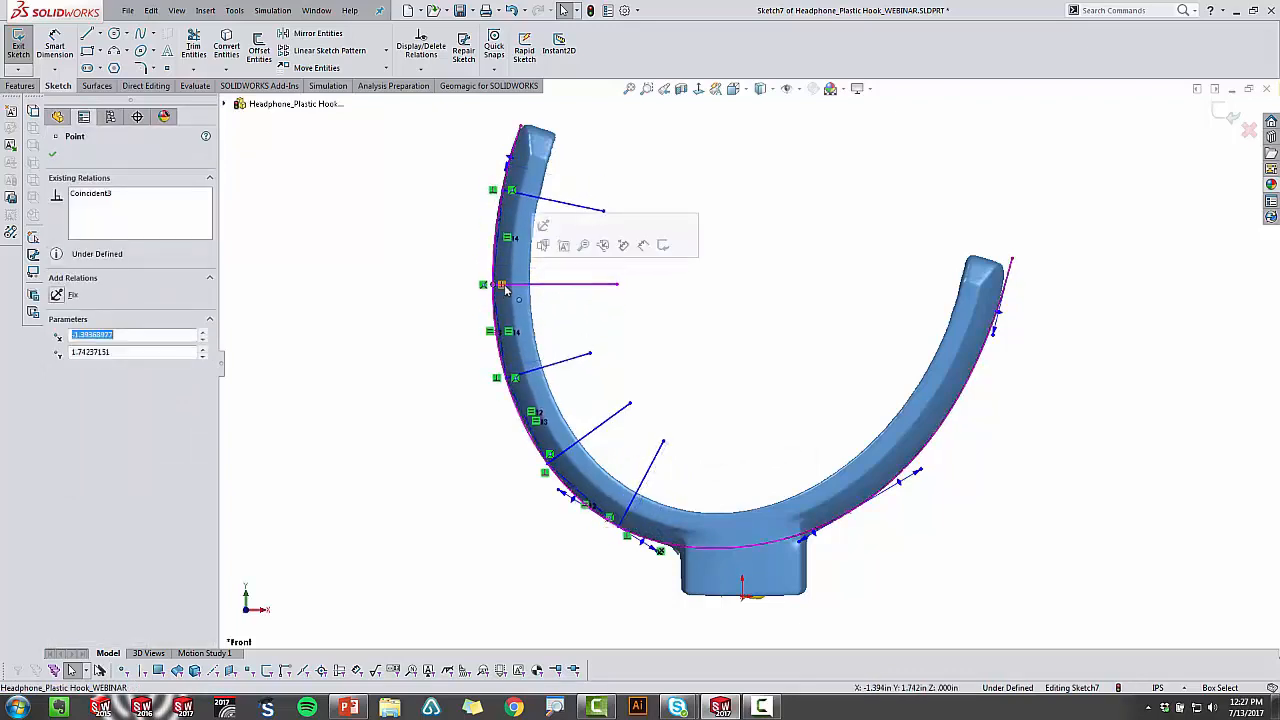
pyautogui.click(667, 335)
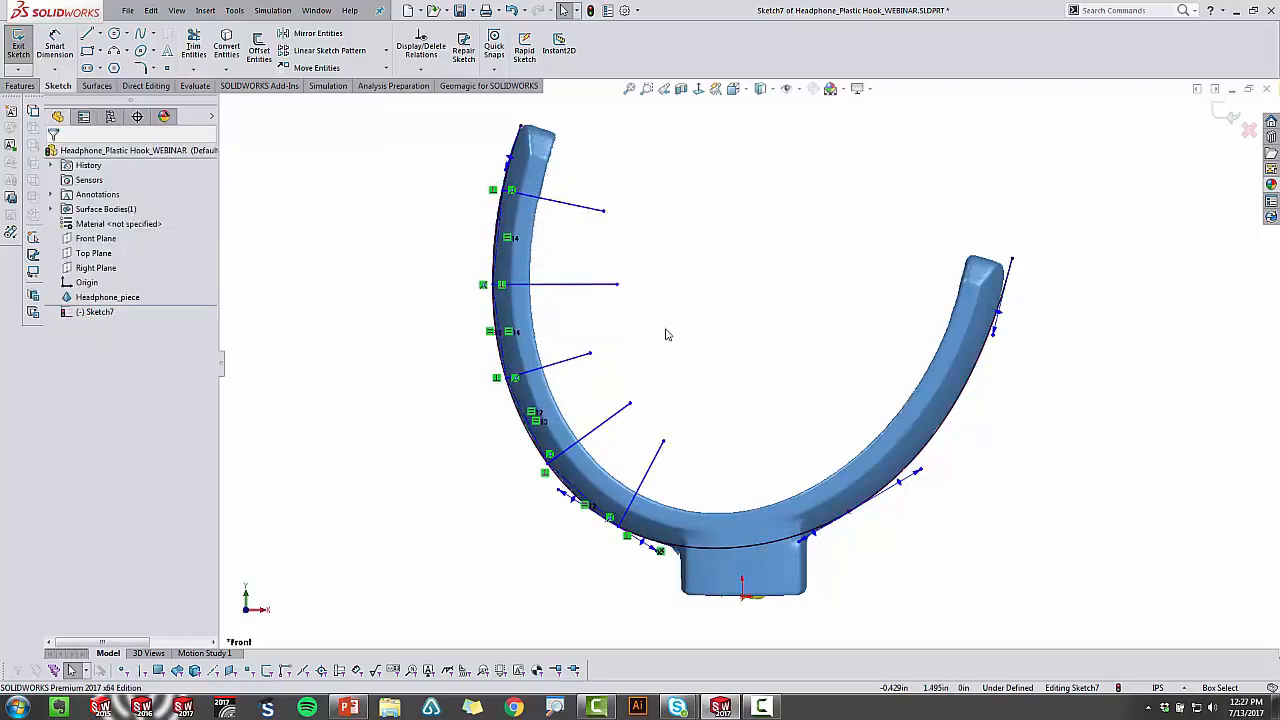
pyautogui.press('Left')
pyautogui.press('Left')
pyautogui.press('Left')
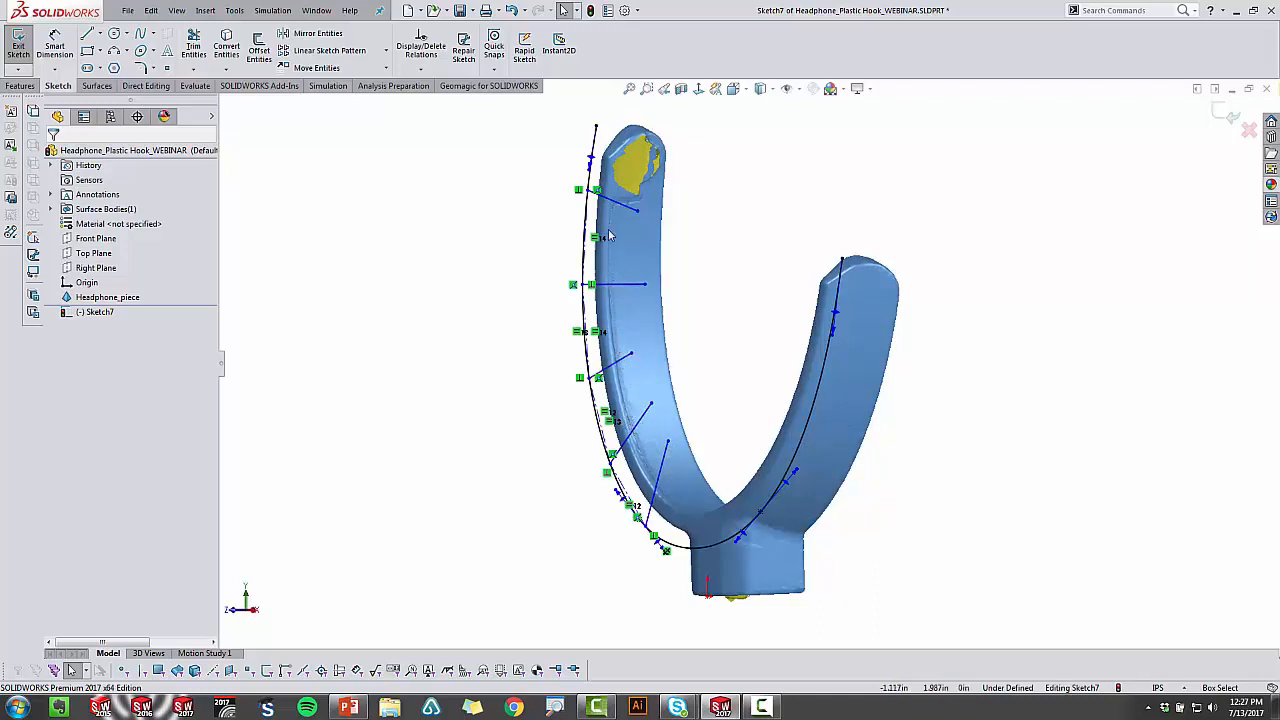
pyautogui.moveTo(628, 207)
pyautogui.mouseDown()
pyautogui.moveTo(652, 207)
pyautogui.moveTo(636, 206)
pyautogui.mouseUp()
pyautogui.press('Right')
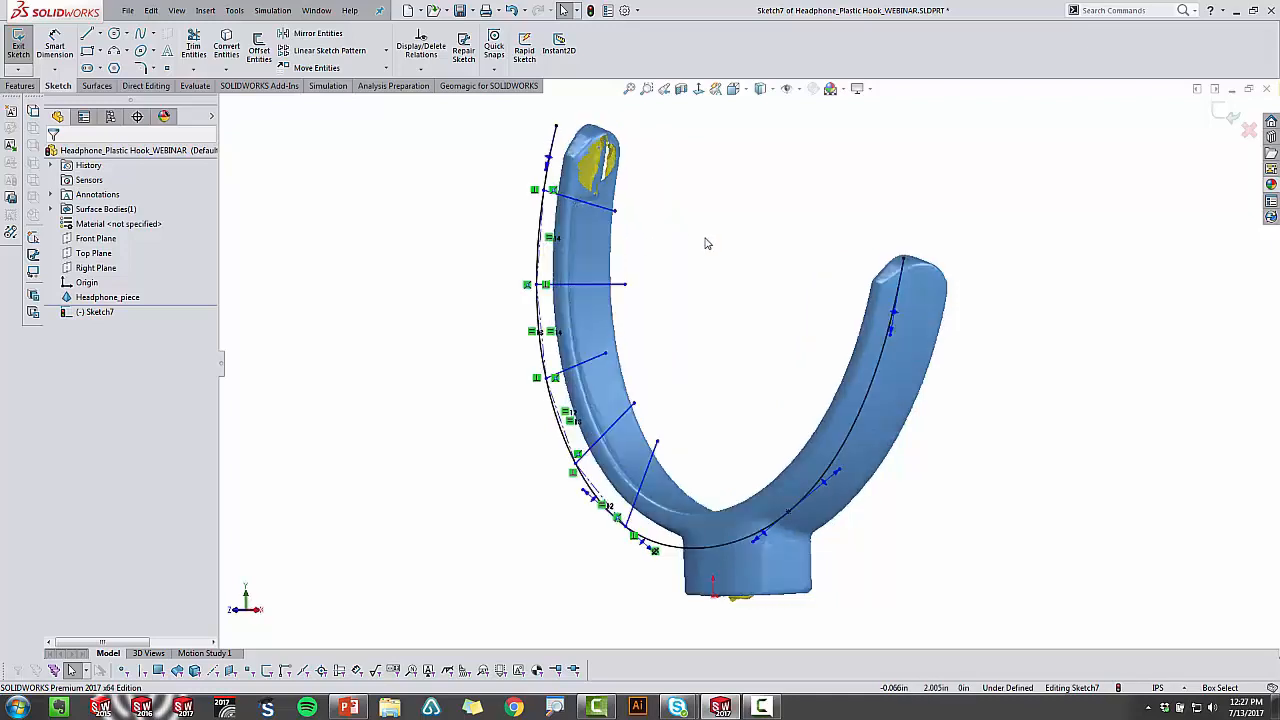
pyautogui.press('Right')
pyautogui.moveTo(514, 190); pyautogui.dragTo(510, 210)
pyautogui.click(655, 274)
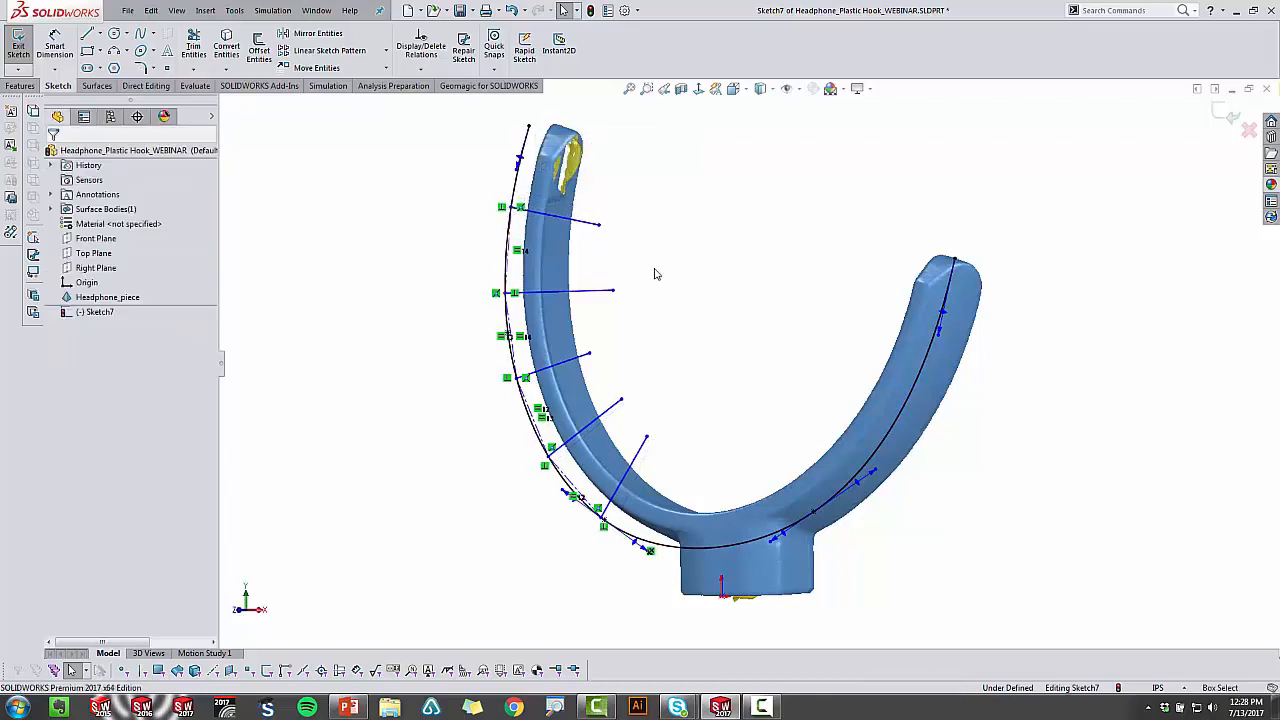
# Step: Raise the tip section line slightly along the spline, and slide the fourth section line down to about X -0.965, Y 0.598 in
pyautogui.press('Right')
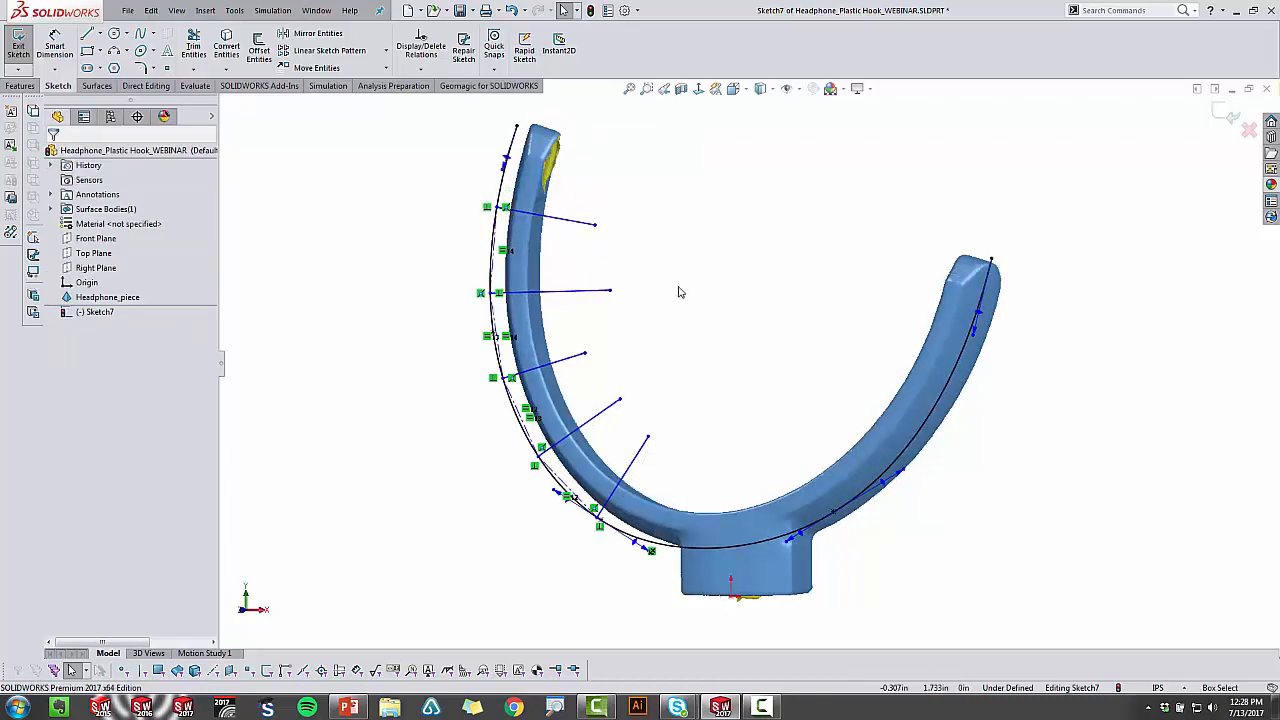
pyautogui.moveTo(505, 208); pyautogui.dragTo(500, 198)
pyautogui.click(731, 346)
pyautogui.click(608, 529)
pyautogui.moveTo(605, 517); pyautogui.dragTo(565, 490)
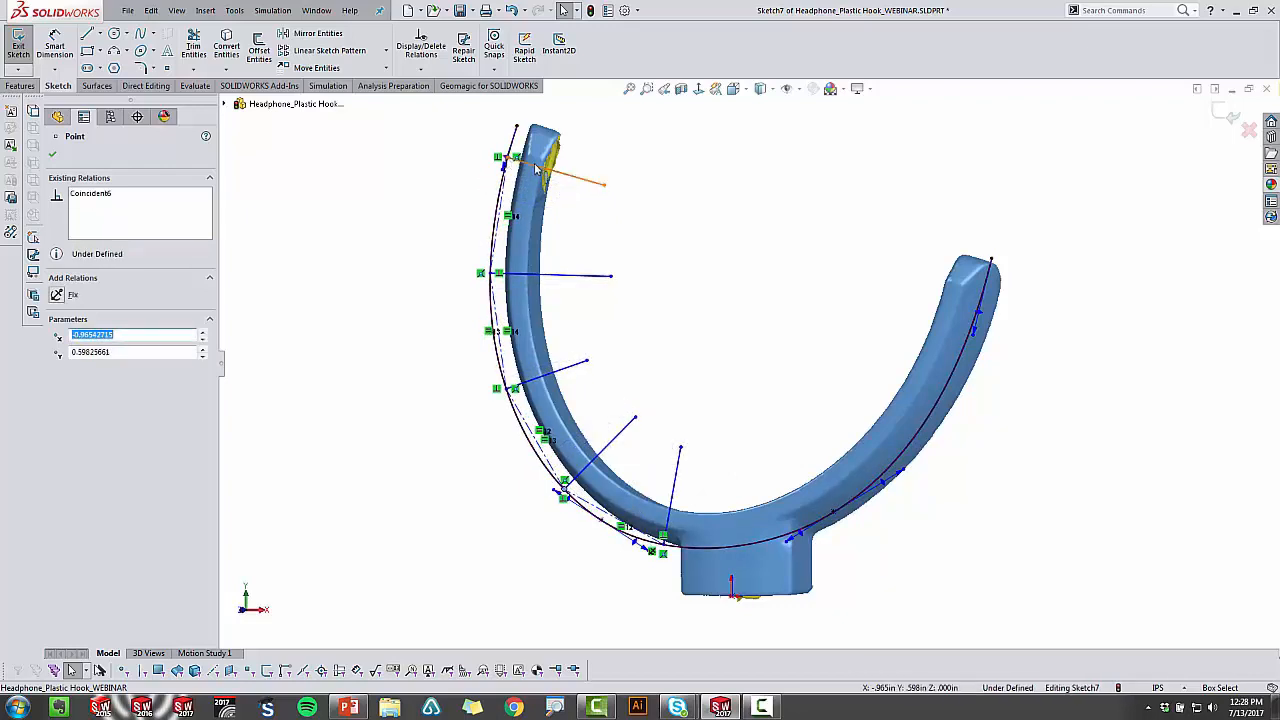
# Step: Add a Fix relation to the section line closest to the hook's base
pyautogui.click(536, 168)
pyautogui.click(426, 189)
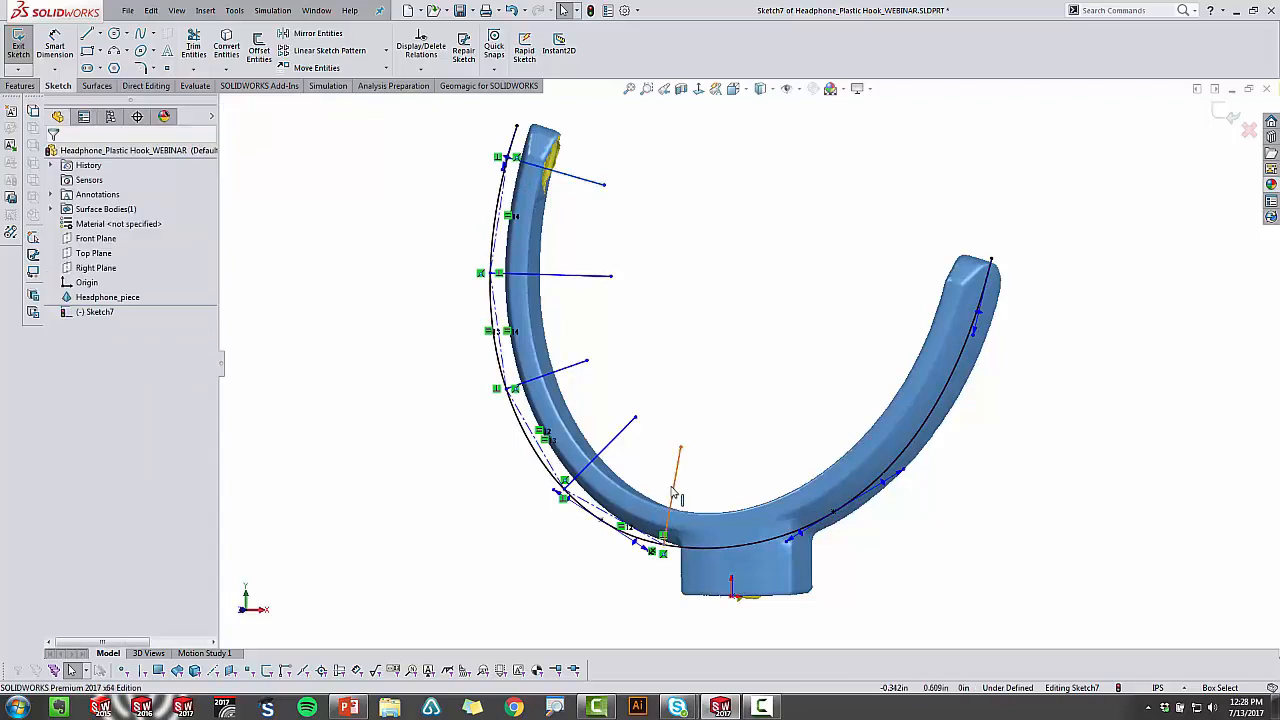
pyautogui.click(674, 490)
pyautogui.click(481, 189)
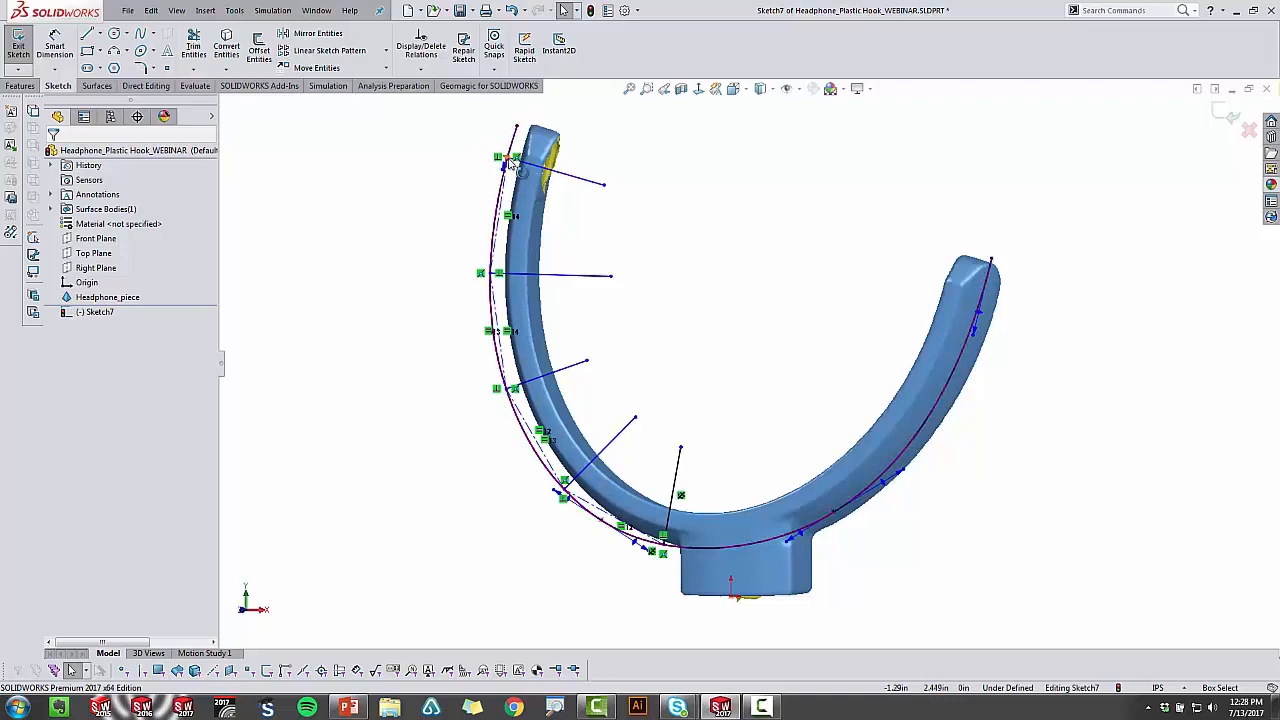
pyautogui.click(510, 163)
pyautogui.click(546, 169)
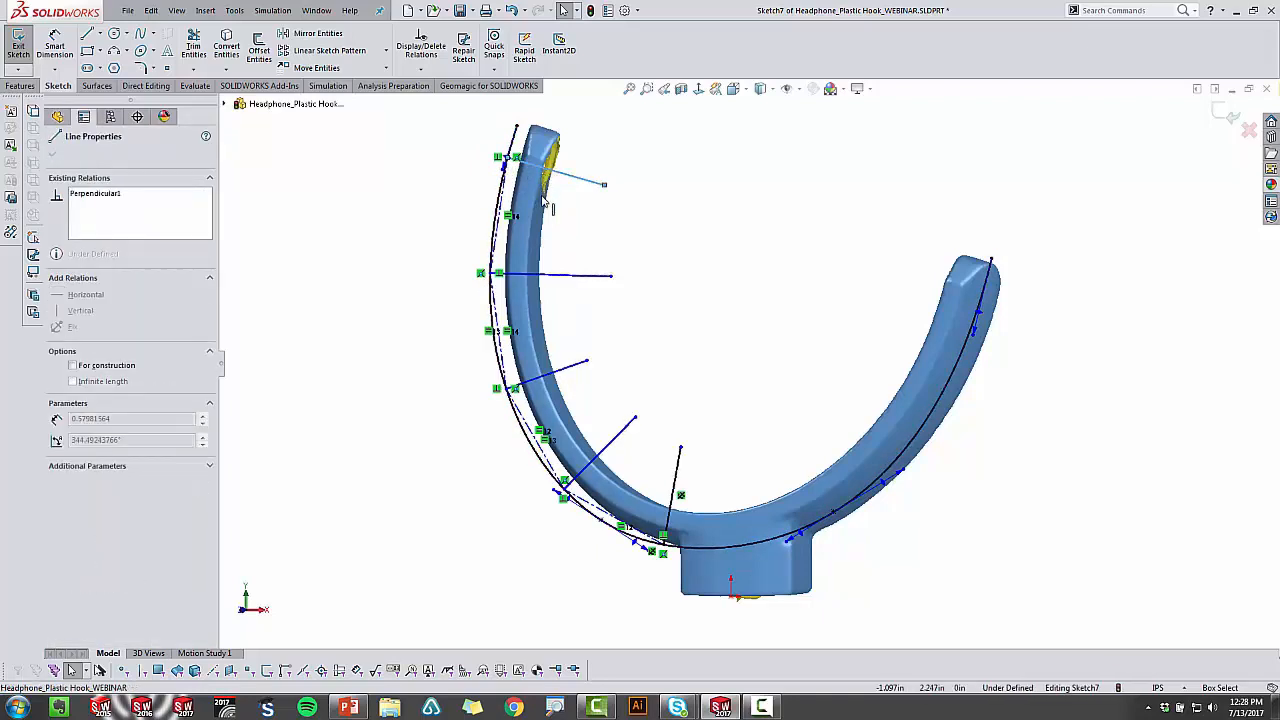
pyautogui.press('Escape')
# Step: Slide the second section line's spline endpoint down to about X -1.390, Y 1.615 in, moving the tip section below the scan's hole
pyautogui.scroll(-3, 546, 200)
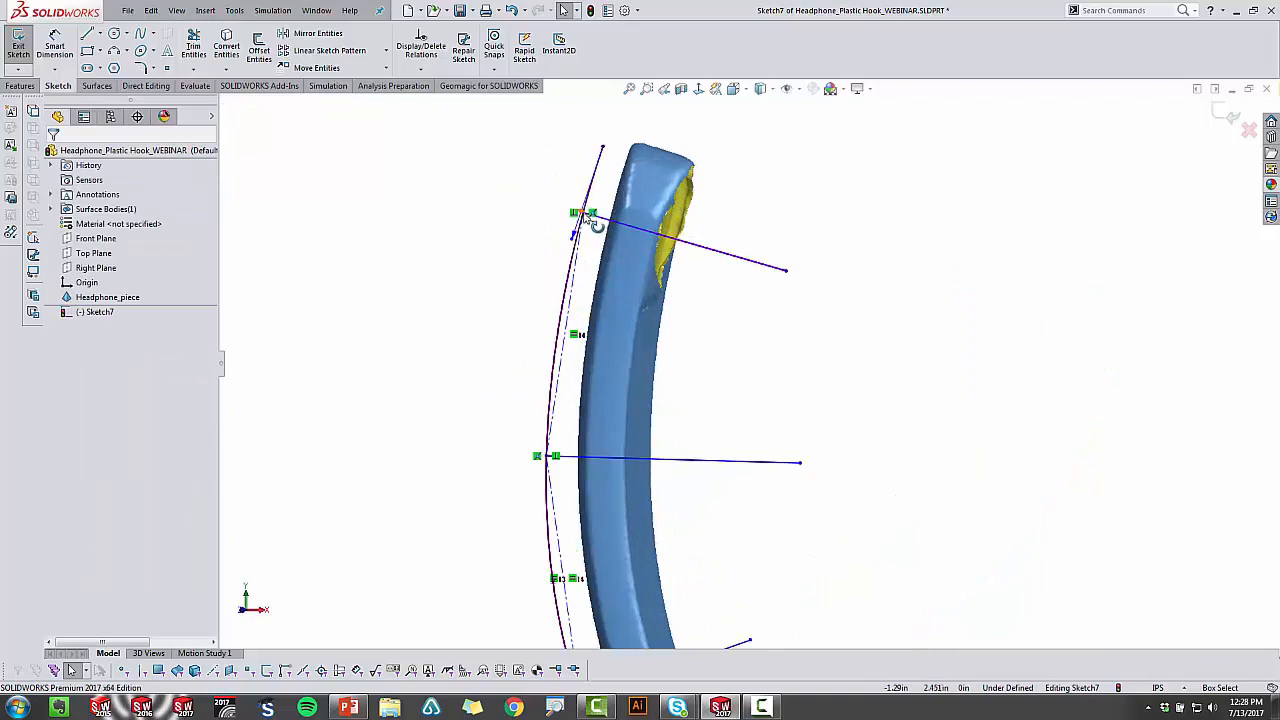
pyautogui.scroll(-3, 590, 222)
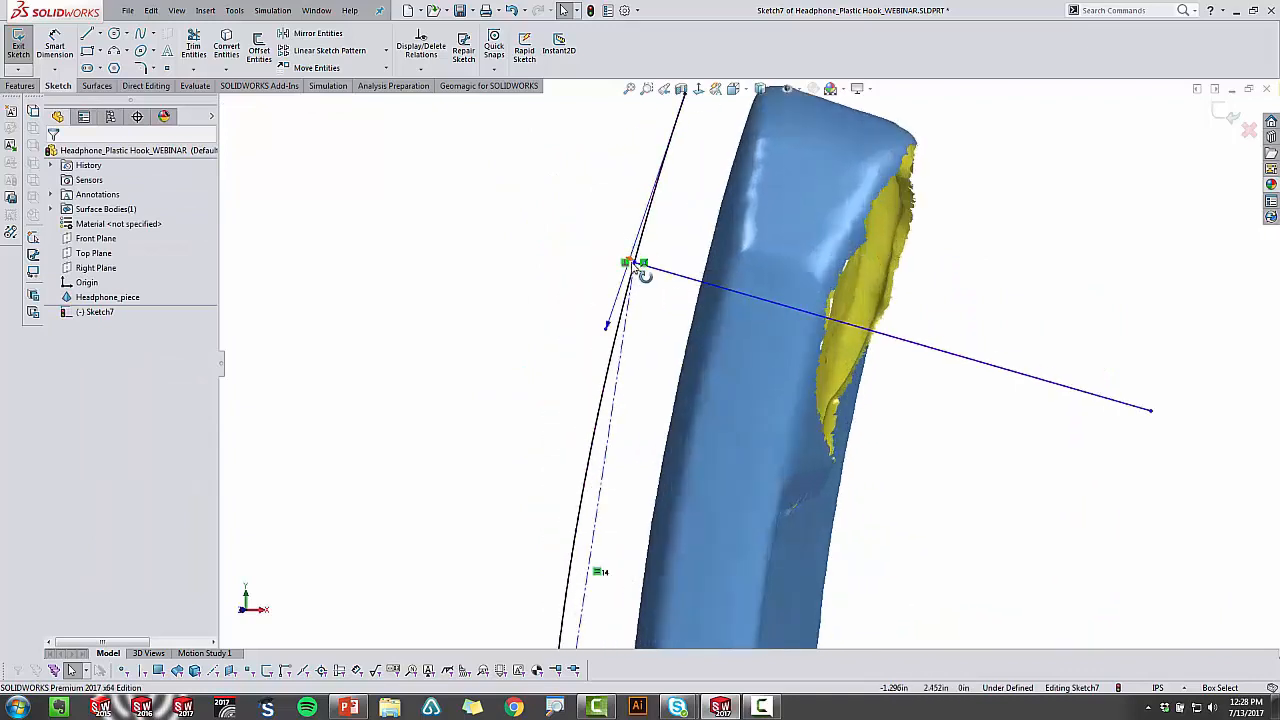
pyautogui.scroll(4, 740, 360)
pyautogui.moveTo(663, 575); pyautogui.dragTo(657, 648)
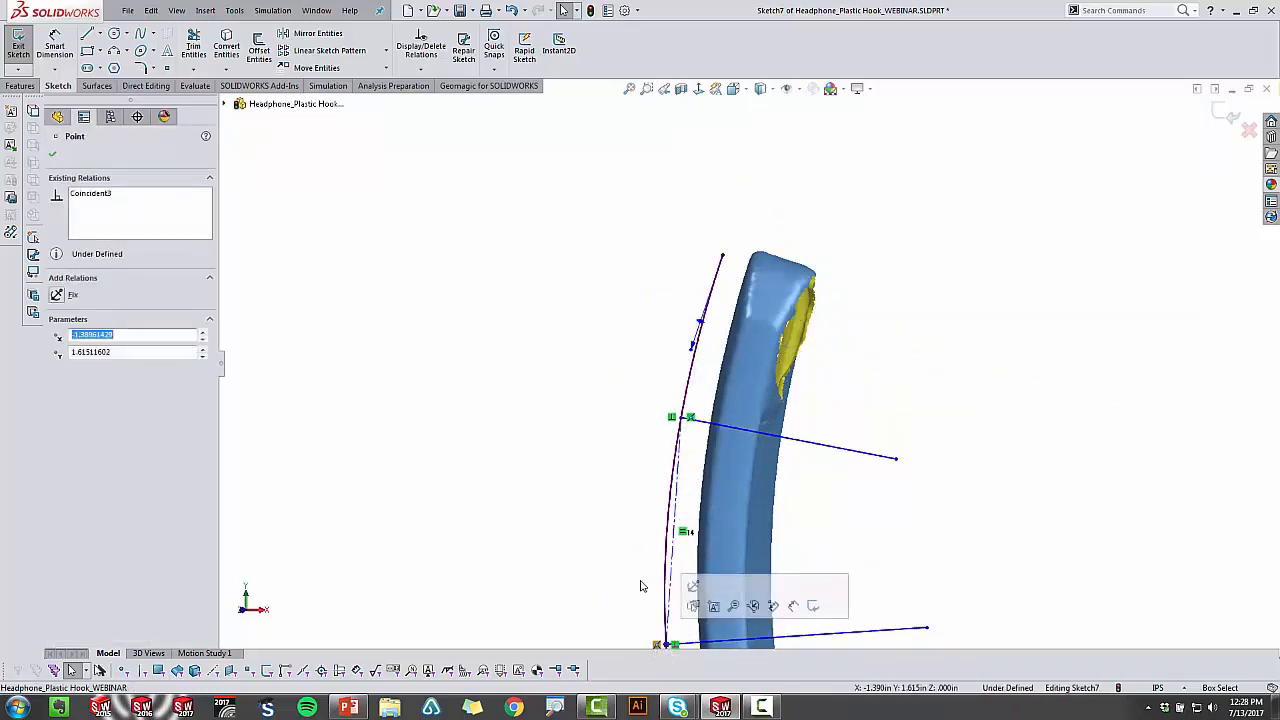
pyautogui.scroll(5, 631, 537)
pyautogui.scroll(-2, 891, 494)
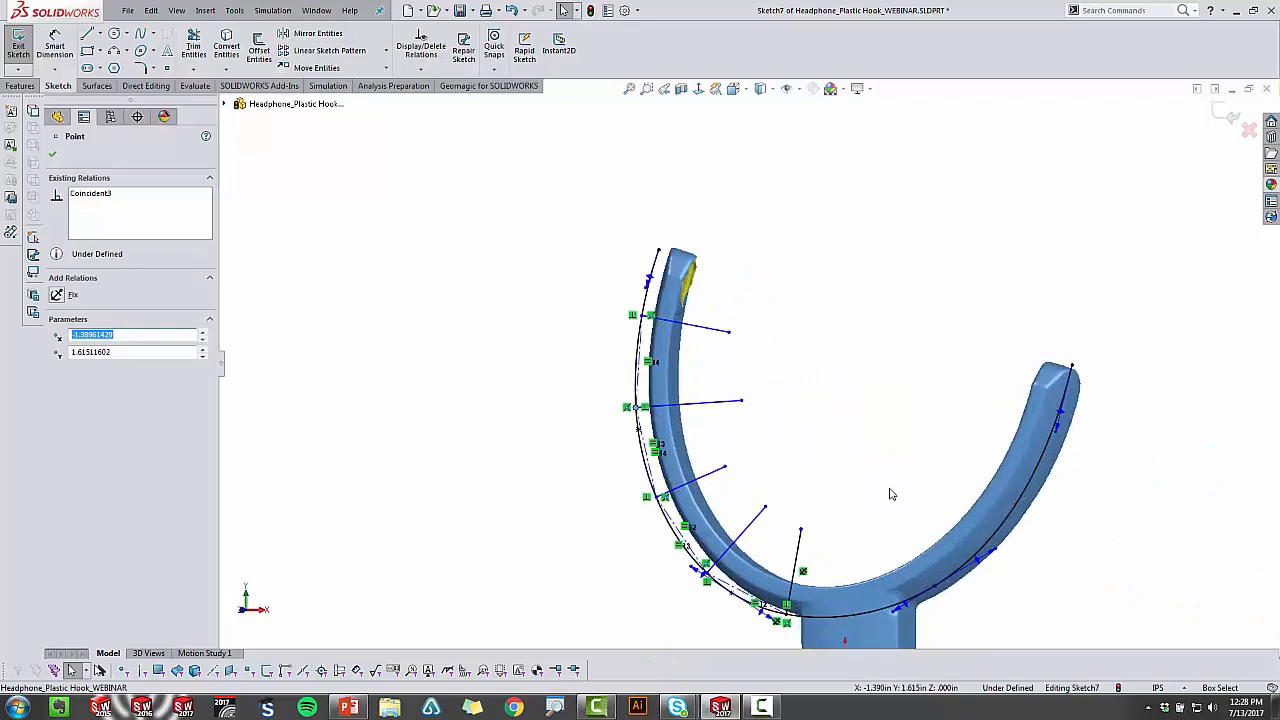
# Step: Fully define all sketch entities with baseline horizontal and vertical dimensions from the origin, and exit the sketch
pyautogui.hotkey('ctrl', '8')
pyautogui.click(891, 494)
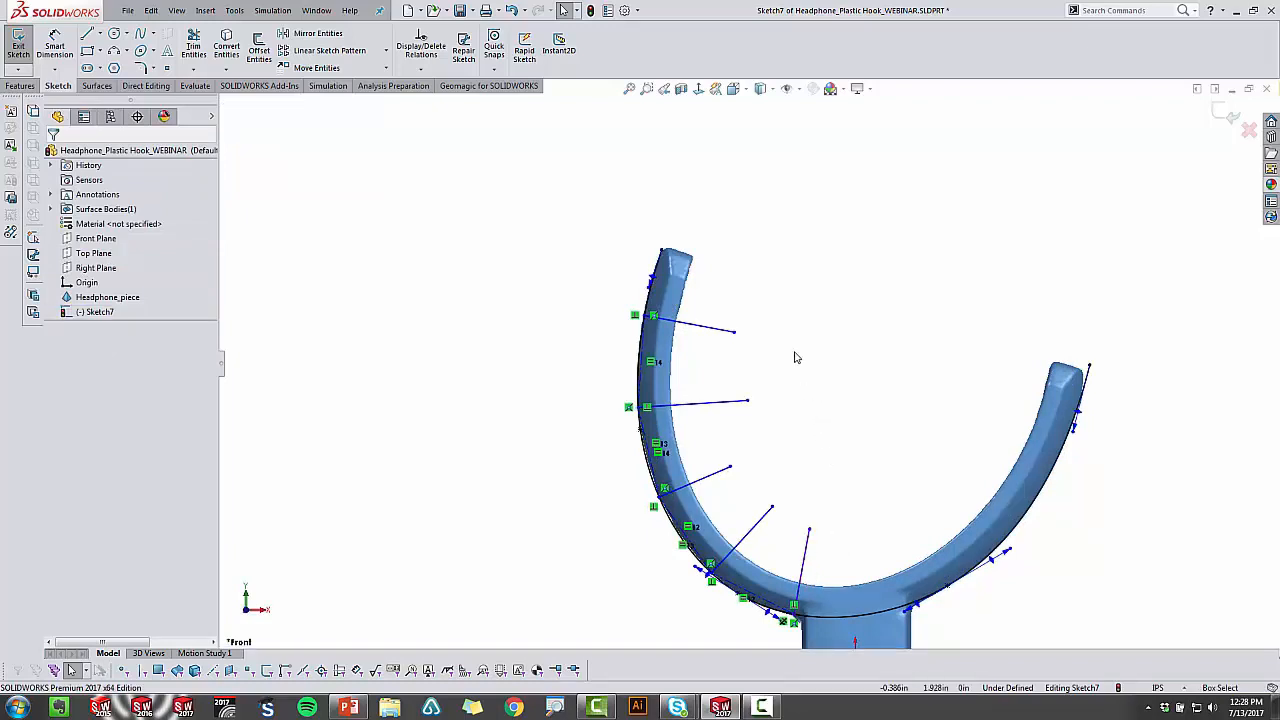
pyautogui.click(424, 68)
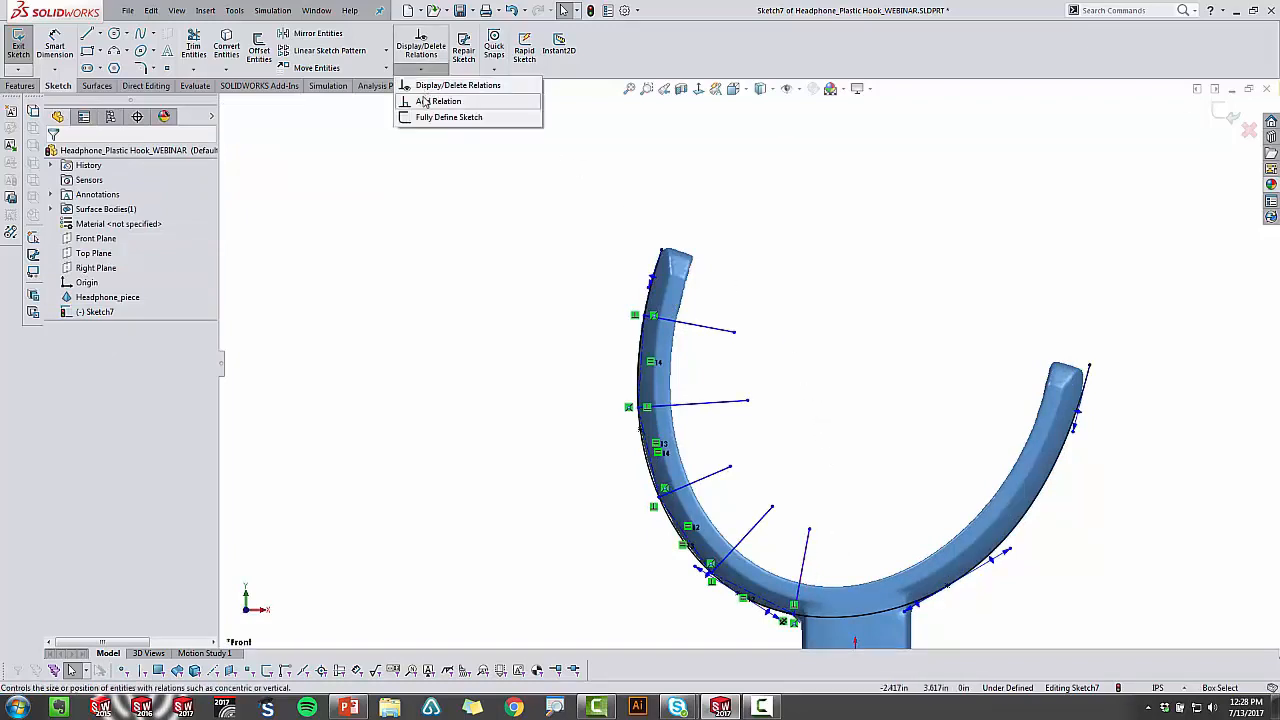
pyautogui.click(440, 117)
pyautogui.click(138, 228)
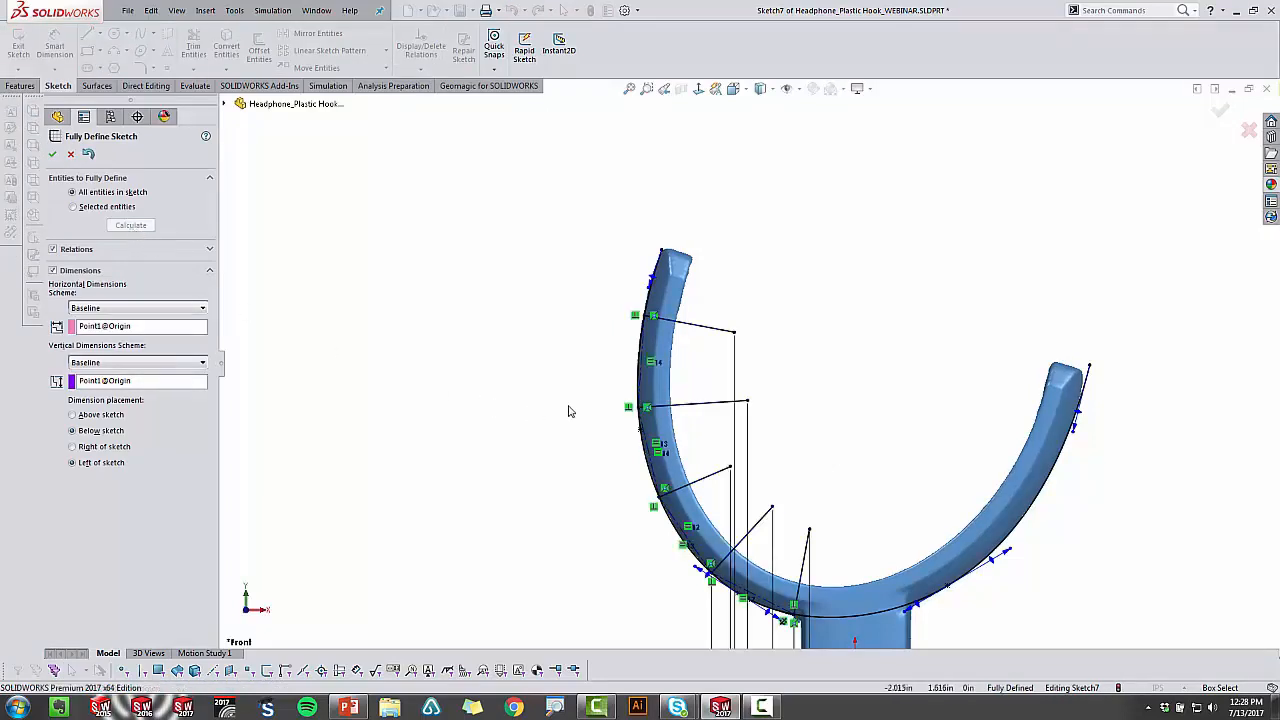
pyautogui.click(1222, 112)
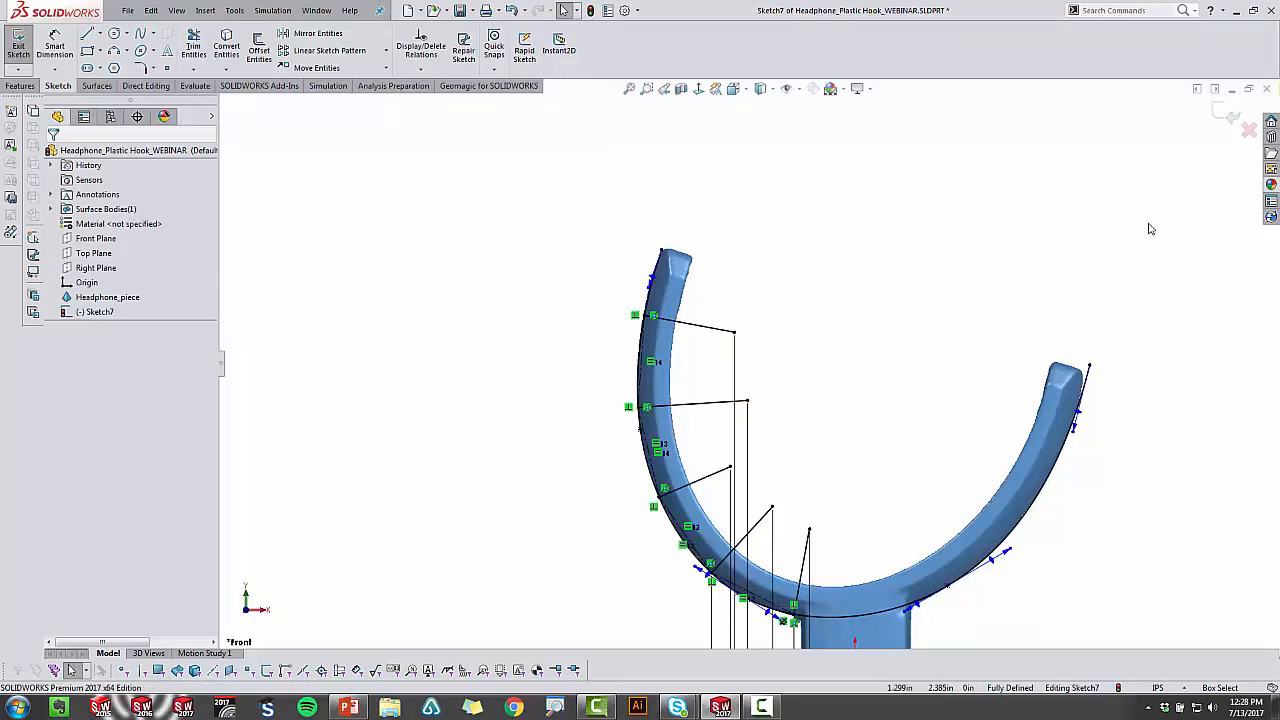
pyautogui.click(1220, 115)
pyautogui.click(1010, 271)
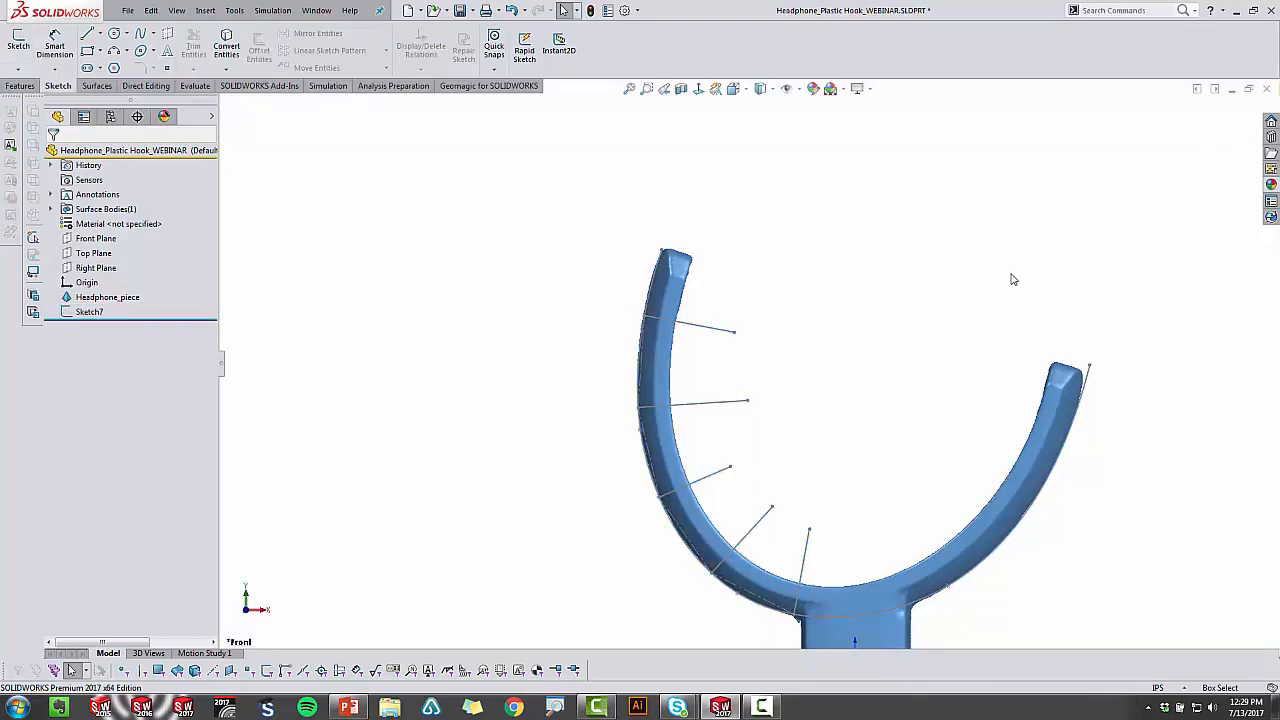
# Step: Show the Front Plane with the whole scanned hook in view
pyautogui.press('f')
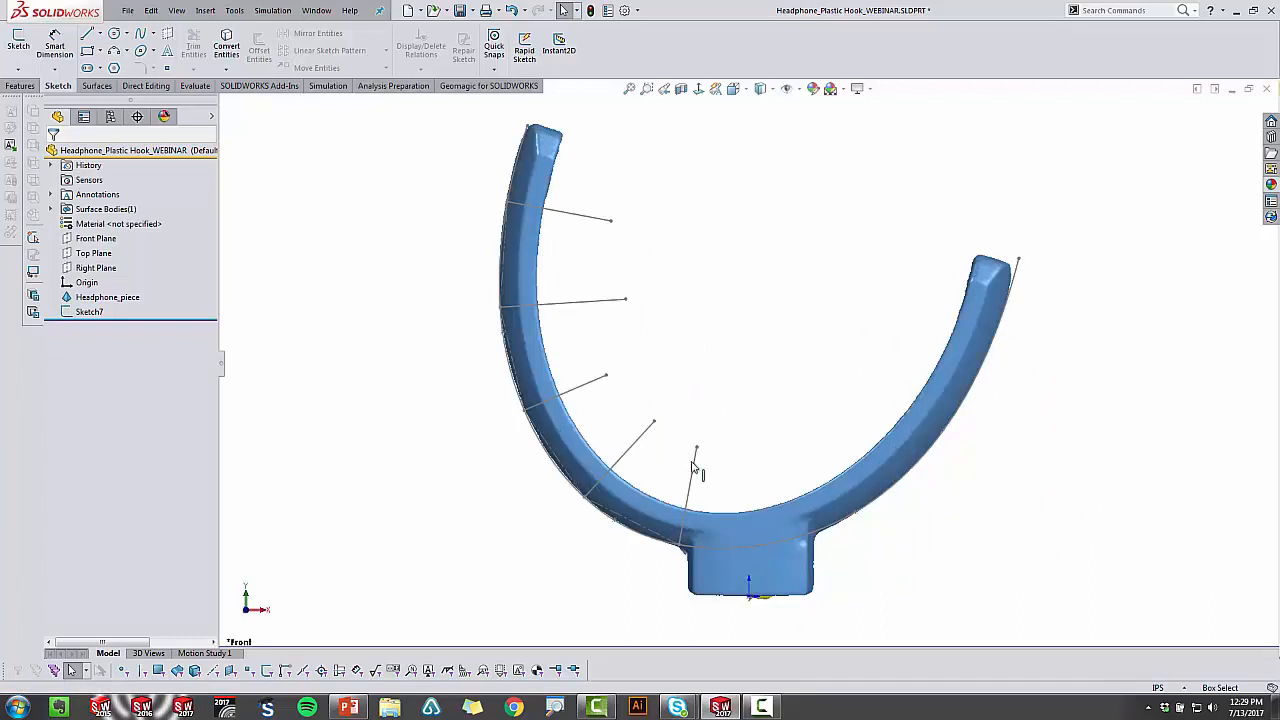
pyautogui.click(95, 240)
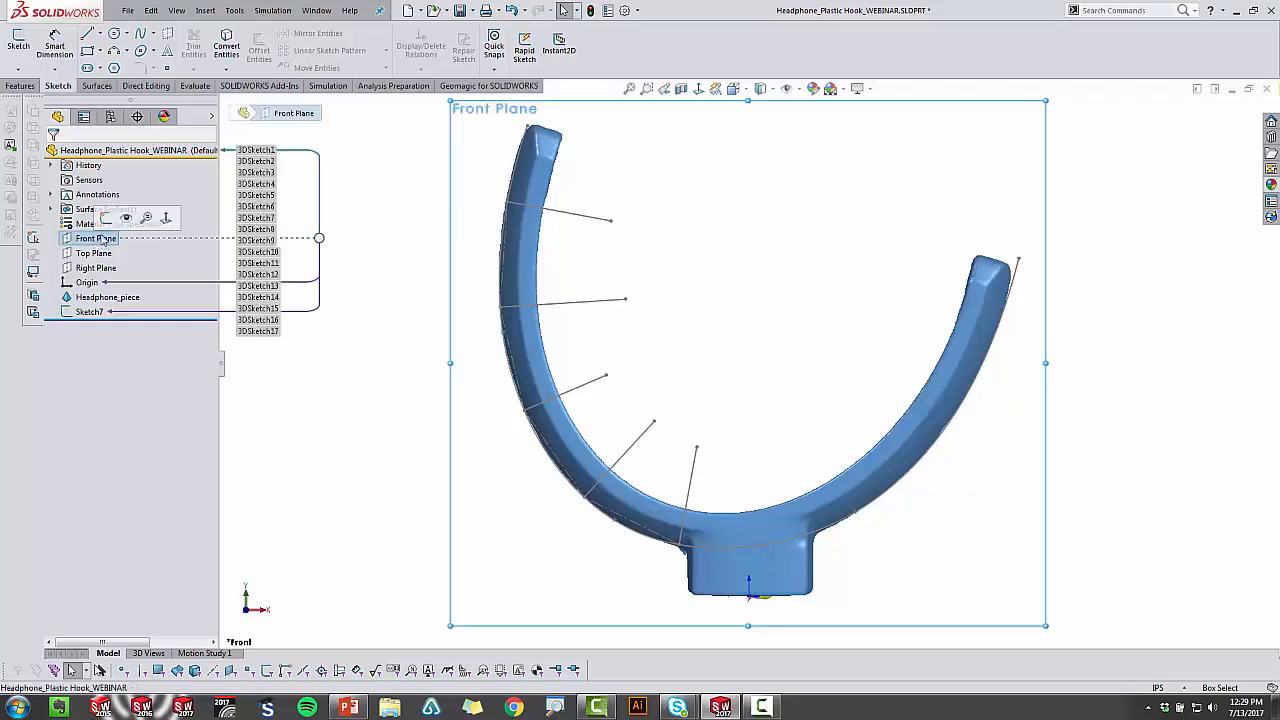
pyautogui.click(403, 332)
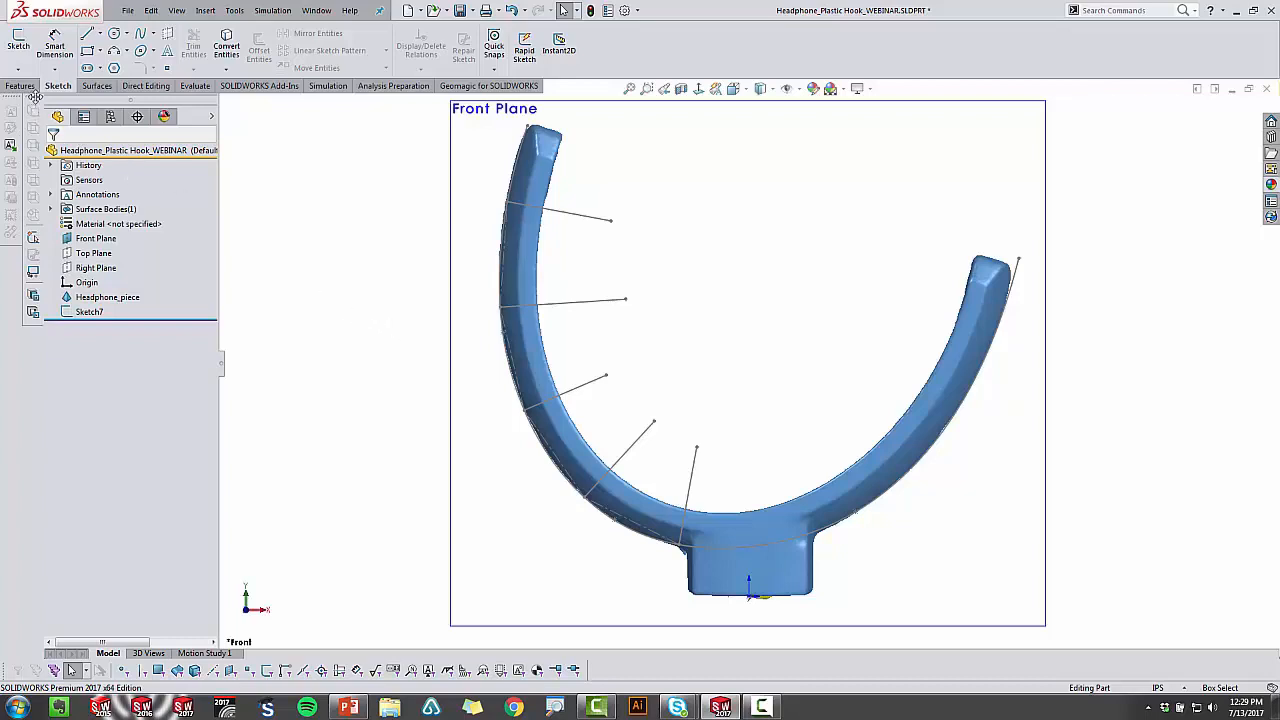
pyautogui.click(462, 88)
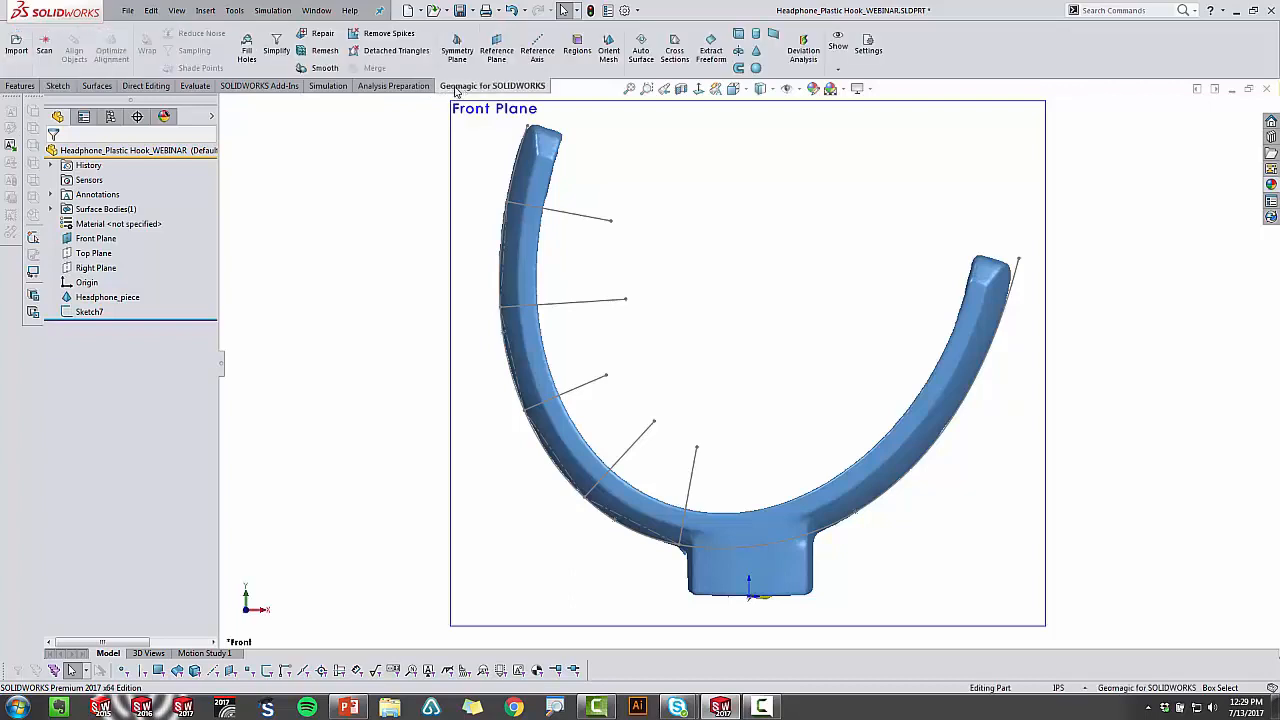
pyautogui.click(675, 47)
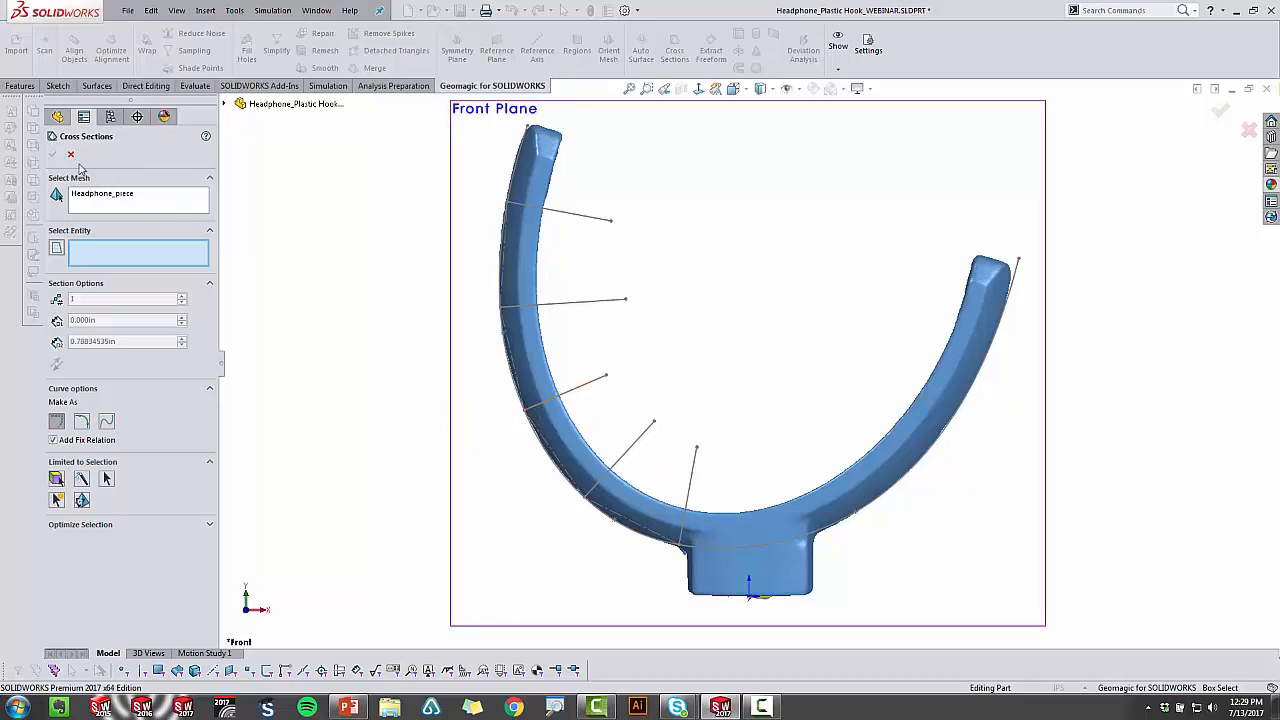
pyautogui.click(70, 154)
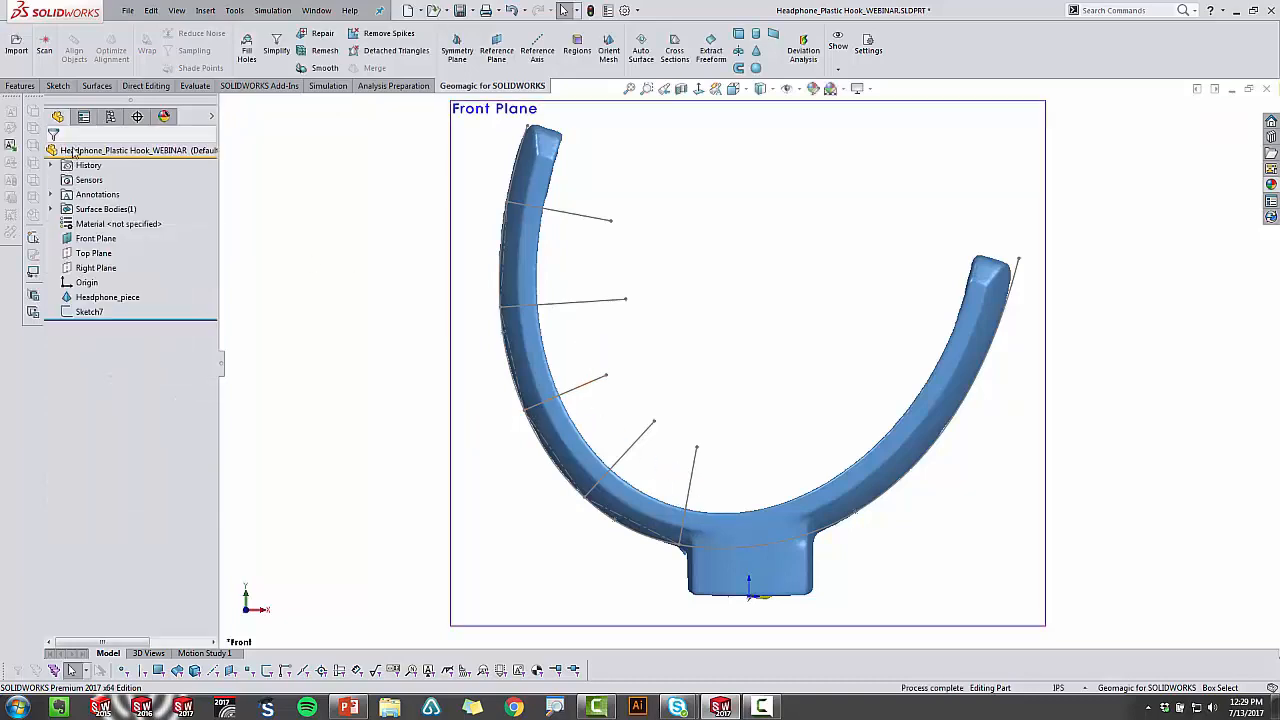
# Step: Create a reference plane coincident with the section line closest to the hook's base and perpendicular to the Front Plane, keeping the Plane command active
pyautogui.click(21, 86)
pyautogui.click(538, 52)
pyautogui.click(549, 86)
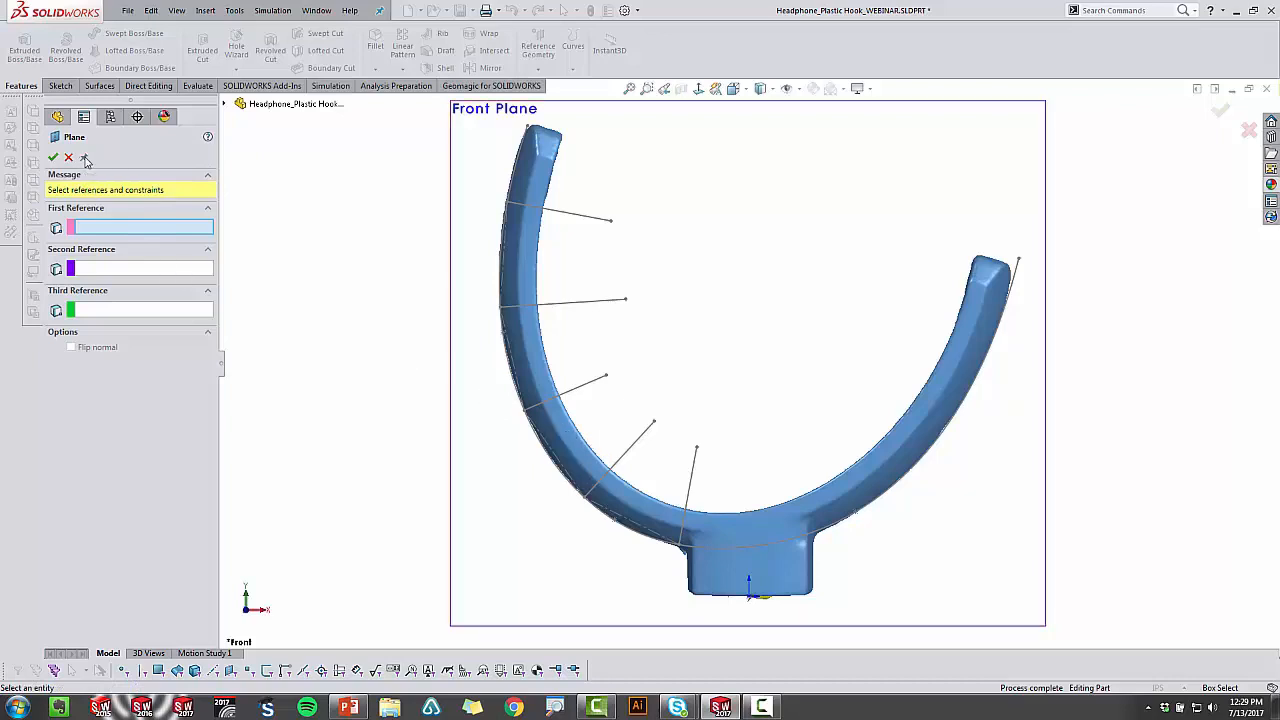
pyautogui.click(697, 466)
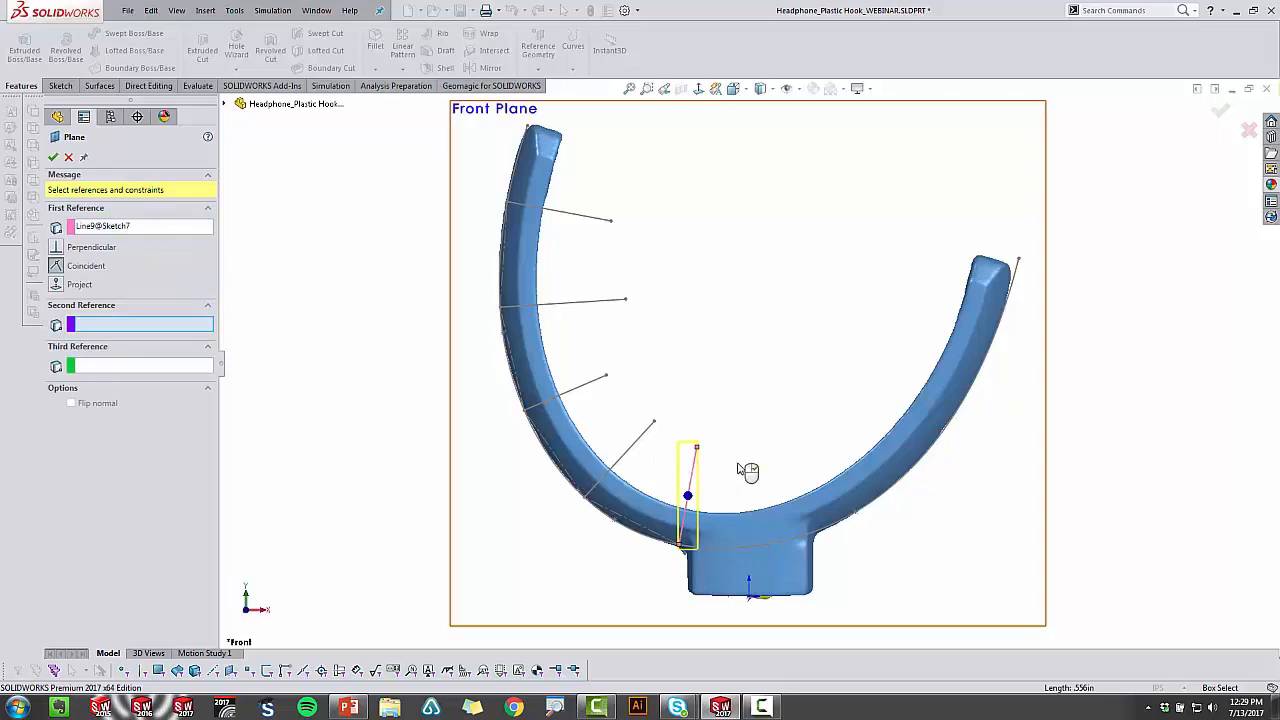
pyautogui.click(741, 469)
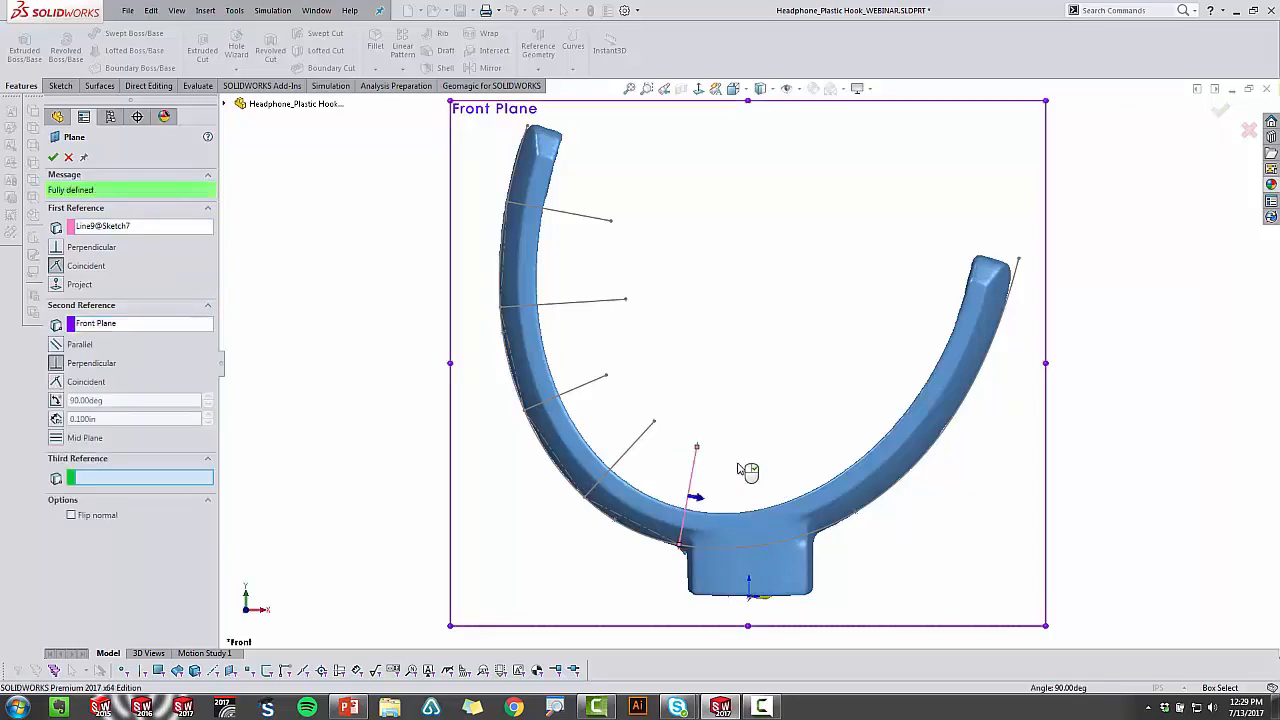
pyautogui.rightClick(740, 470)
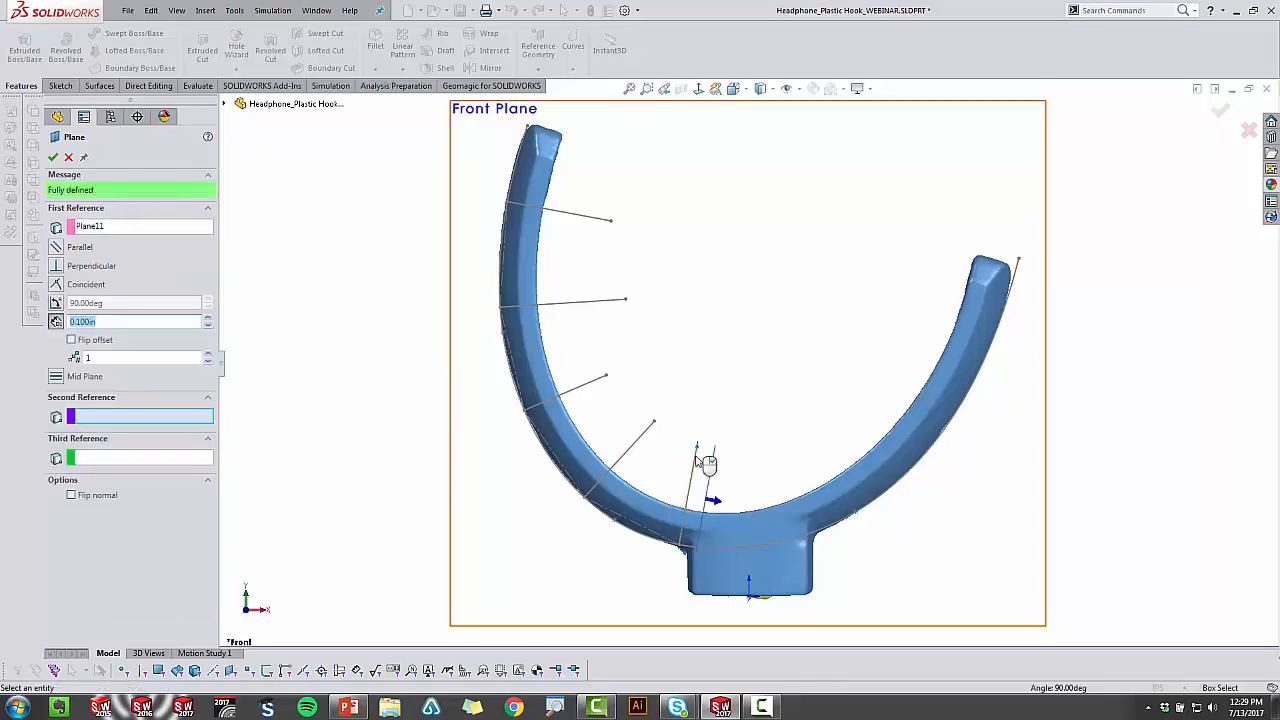
# Step: Clear the preselected reference and create a plane through the second section line from the base, perpendicular to the Front Plane
pyautogui.rightClick(94, 227)
pyautogui.click(120, 234)
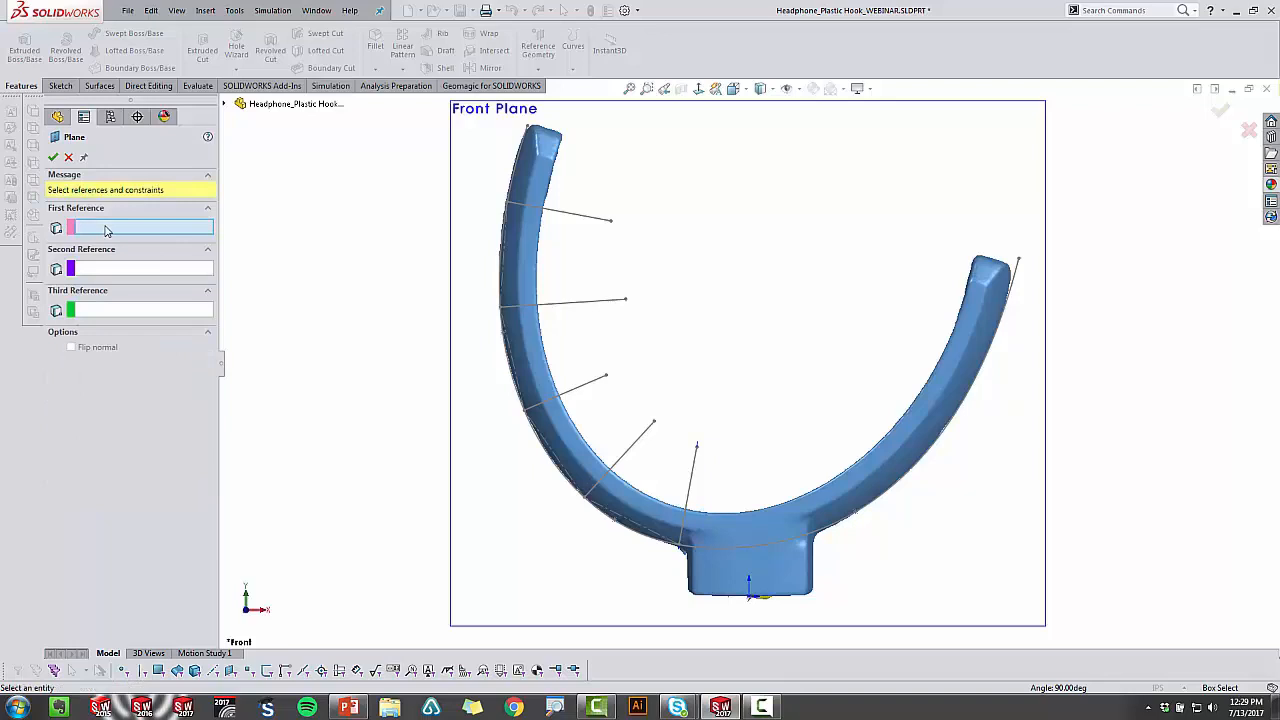
pyautogui.click(638, 446)
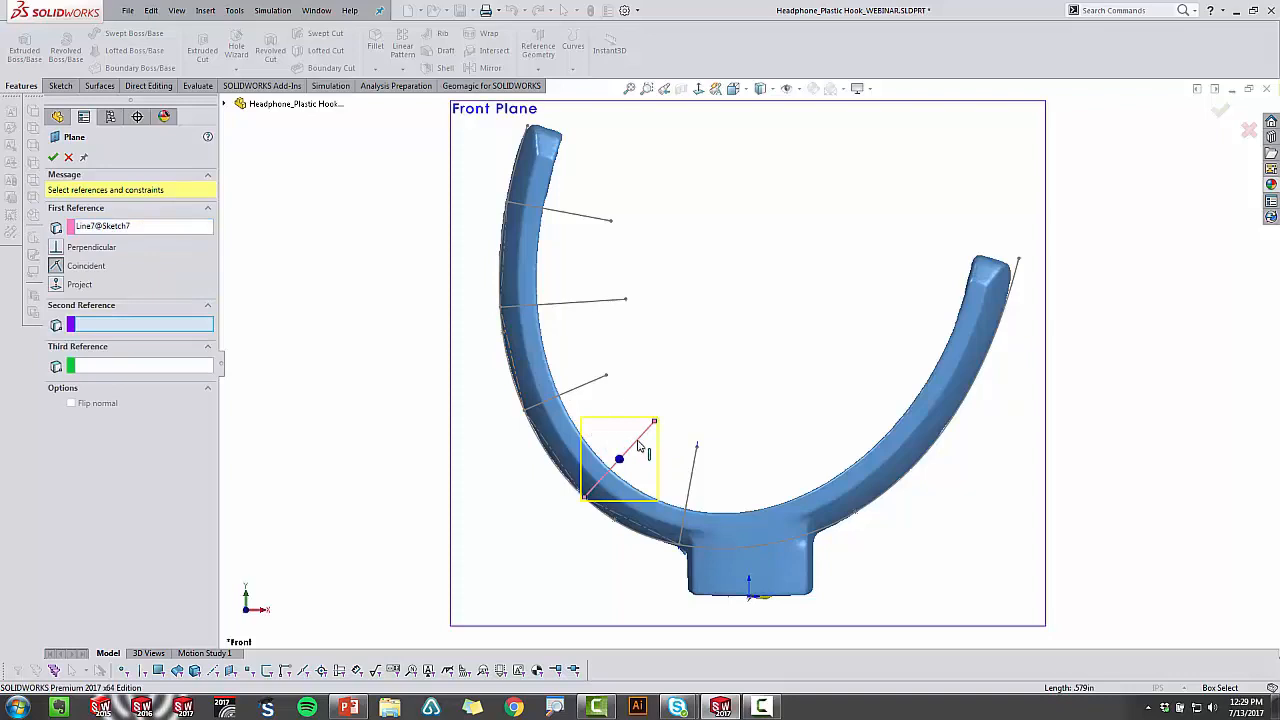
pyautogui.click(690, 423)
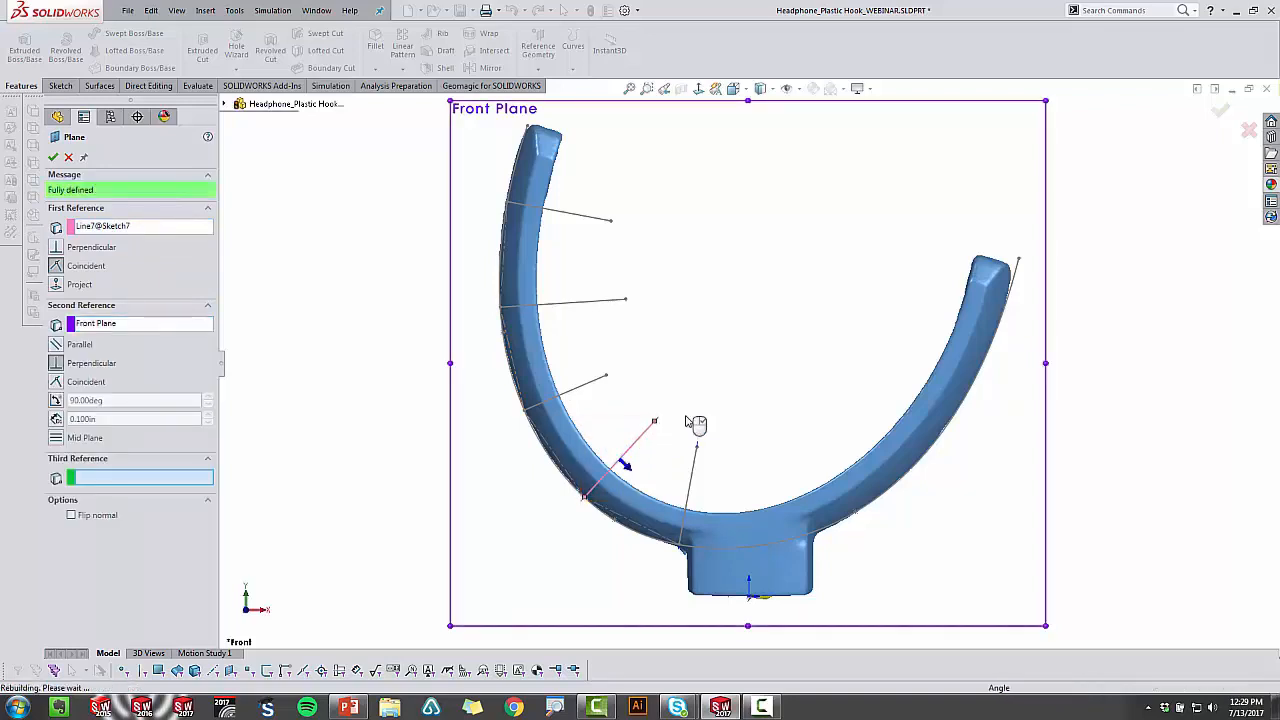
pyautogui.click(657, 420)
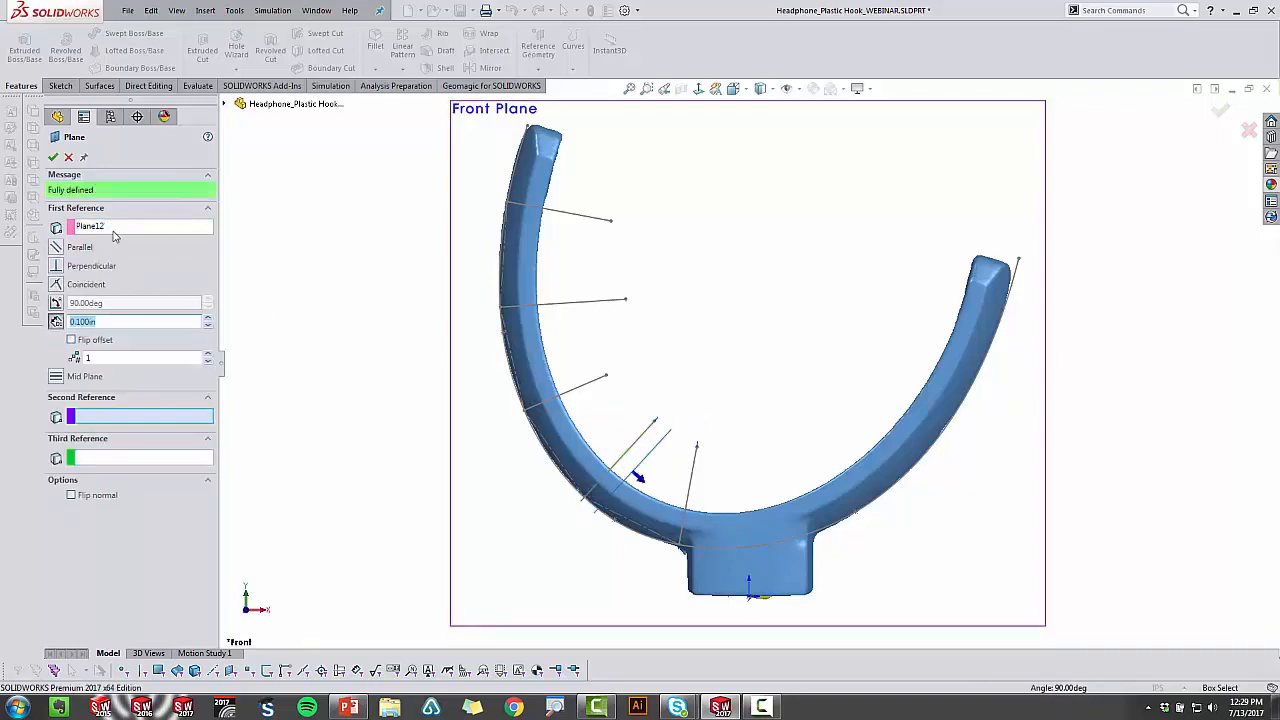
# Step: Clear the preselected reference and create a plane through the middle section line, perpendicular to the Front Plane
pyautogui.rightClick(114, 230)
pyautogui.click(136, 240)
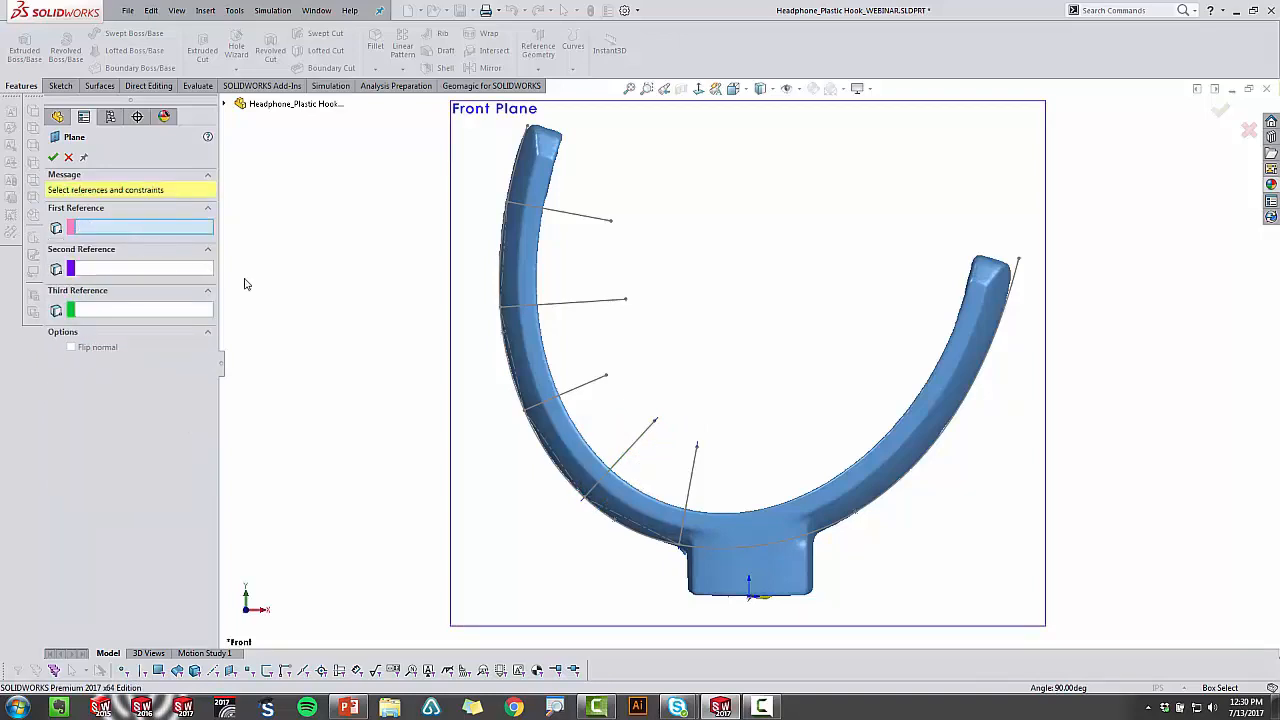
pyautogui.click(570, 396)
pyautogui.click(632, 411)
pyautogui.rightClick(632, 411)
# Step: Clear the preselected reference and create a plane through the fourth section line from the base, perpendicular to the Front Plane
pyautogui.rightClick(112, 231)
pyautogui.click(122, 238)
pyautogui.click(554, 303)
pyautogui.click(606, 330)
pyautogui.rightClick(602, 329)
# Step: Create a plane through the section line nearest the hook's tip, perpendicular to the Front Plane, and end the Plane command
pyautogui.rightClick(124, 230)
pyautogui.click(132, 238)
pyautogui.click(557, 211)
pyautogui.click(594, 256)
pyautogui.rightClick(591, 255)
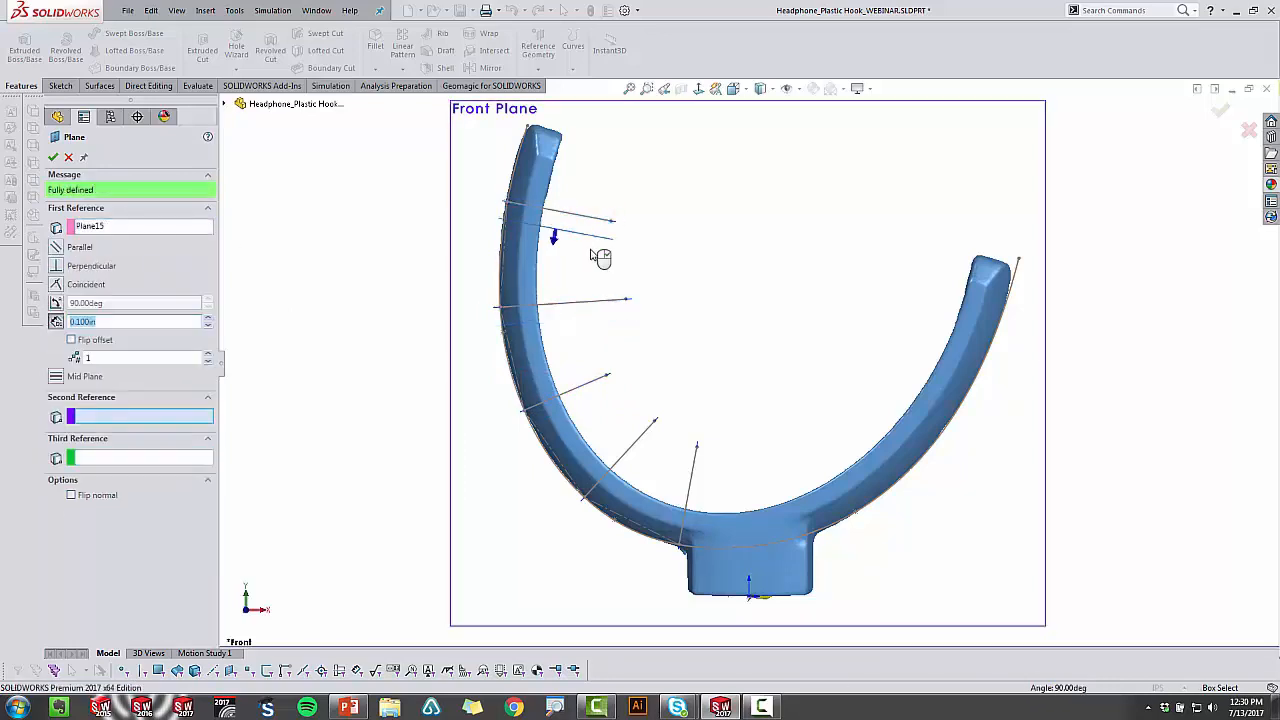
pyautogui.rightClick(114, 229)
pyautogui.click(124, 238)
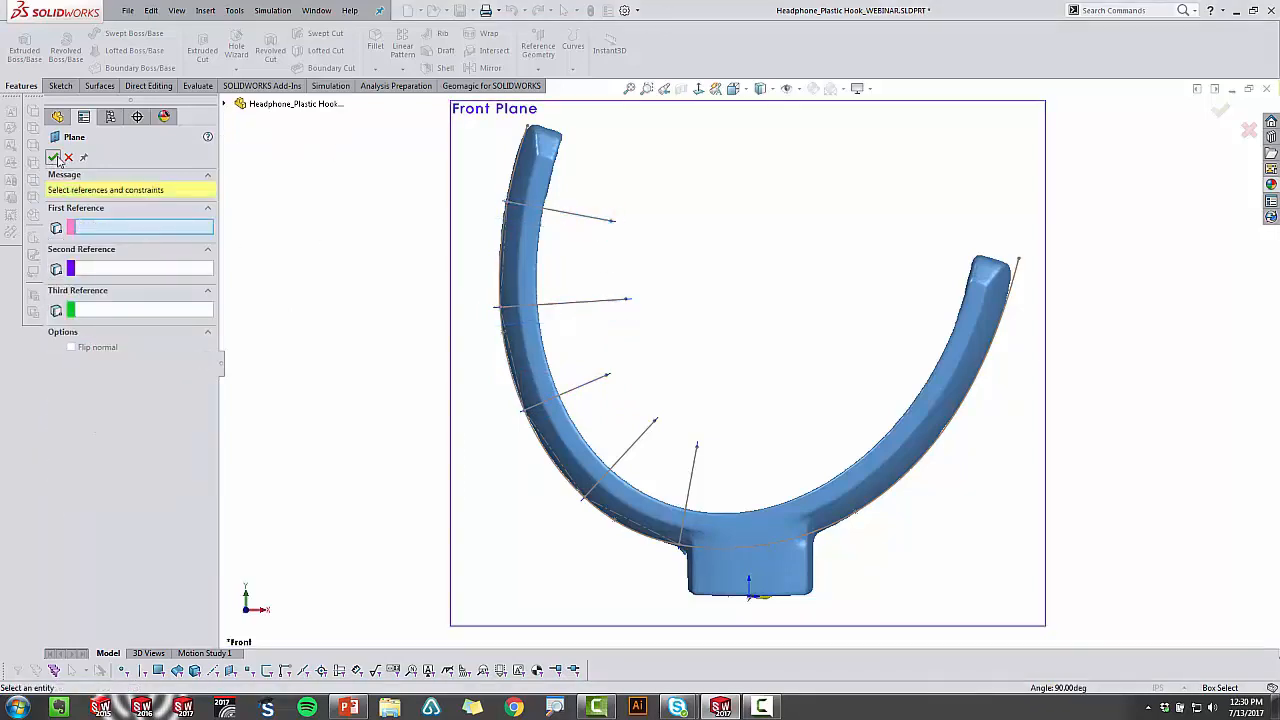
pyautogui.click(55, 158)
# Step: Highlight Plane11 through Plane15 to check their positions along the hook
pyautogui.click(89, 327)
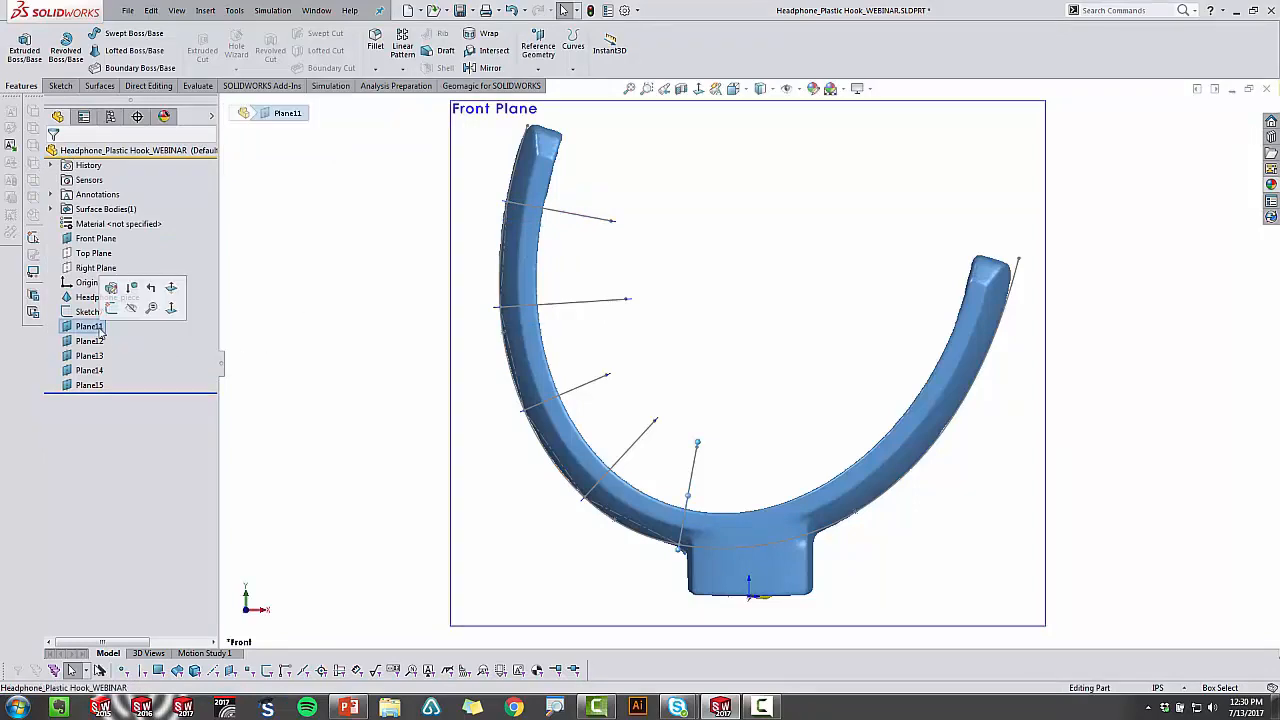
pyautogui.keyDown('shift'); pyautogui.click(89, 386); pyautogui.keyUp('shift')
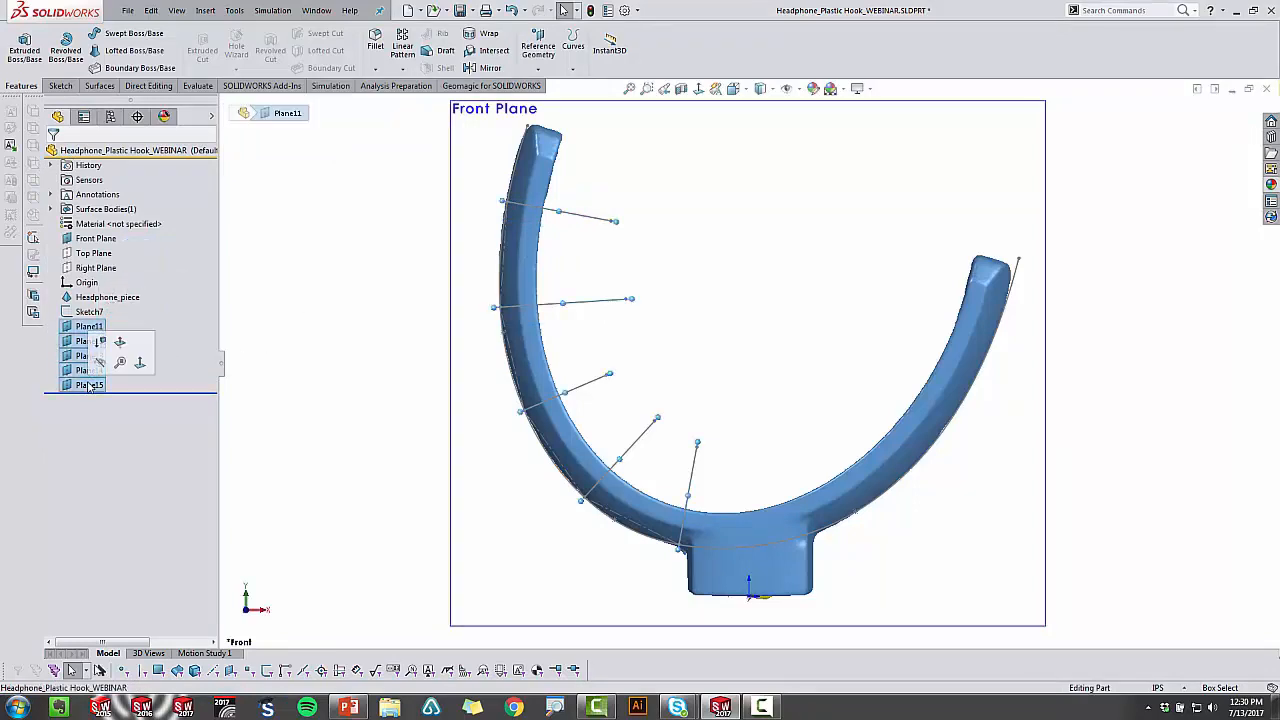
pyautogui.click(340, 396)
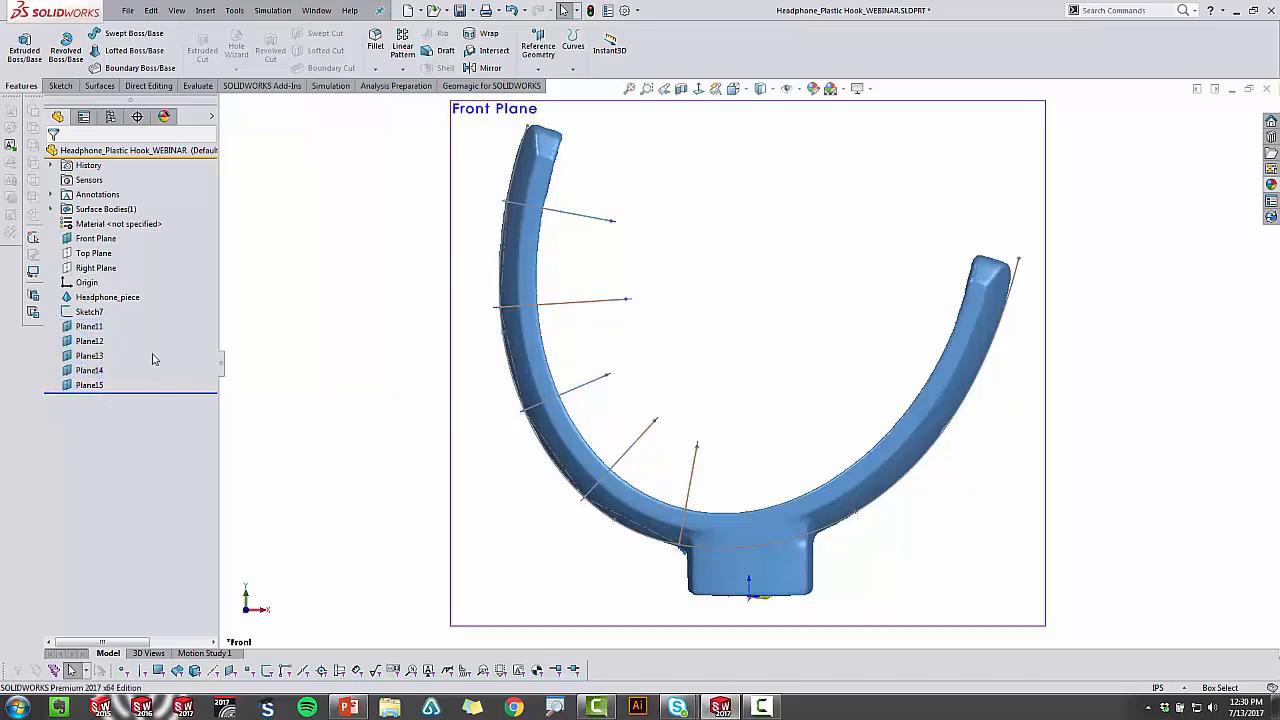
# Step: Hide the guide sketch Sketch7 and the Front Plane
pyautogui.click(81, 313)
pyautogui.click(88, 291)
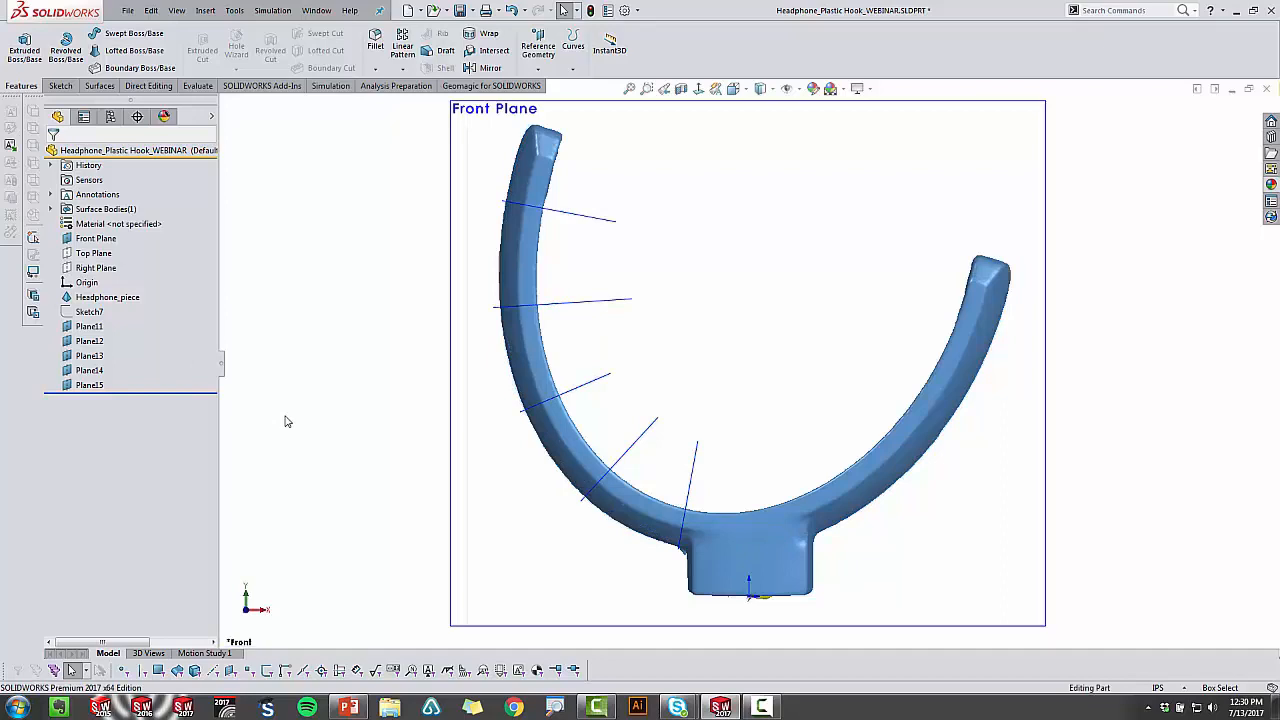
pyautogui.click(452, 390)
pyautogui.click(532, 343)
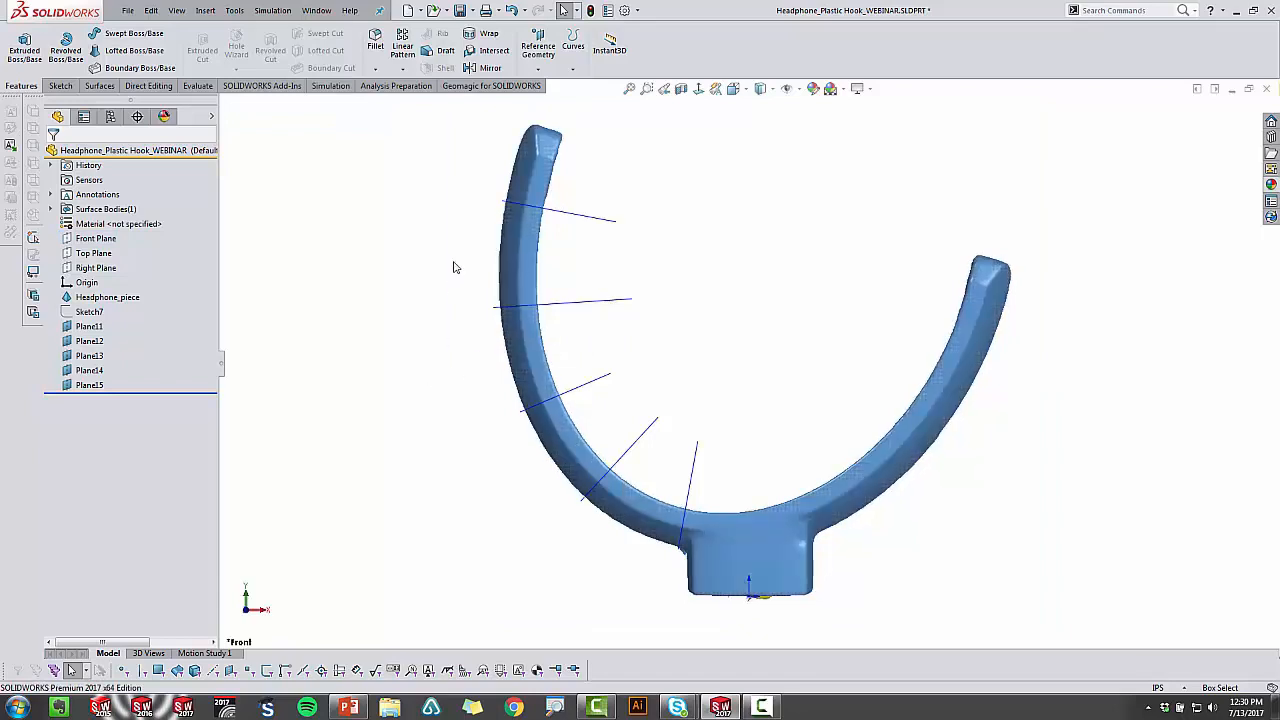
# Step: Set up a Geomagic cross section of the Headphone_piece mesh on Plane11 and inspect the previewed section outline near the base
pyautogui.click(491, 86)
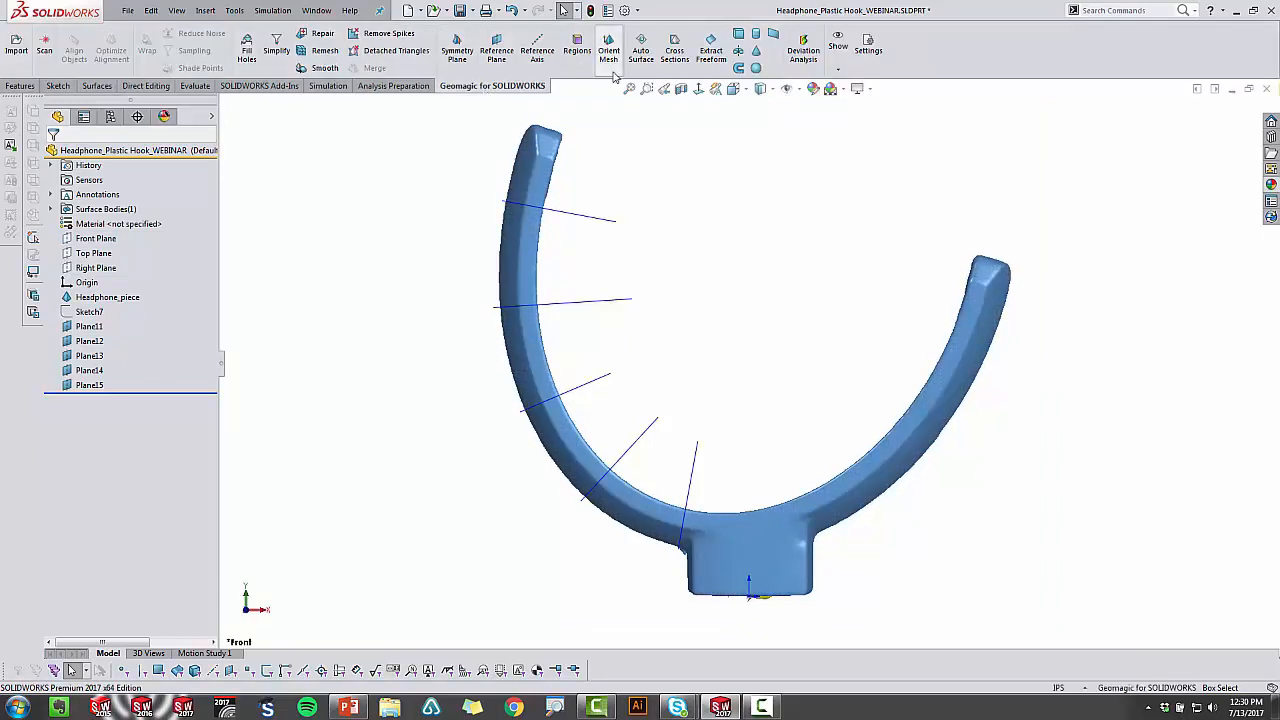
pyautogui.click(675, 55)
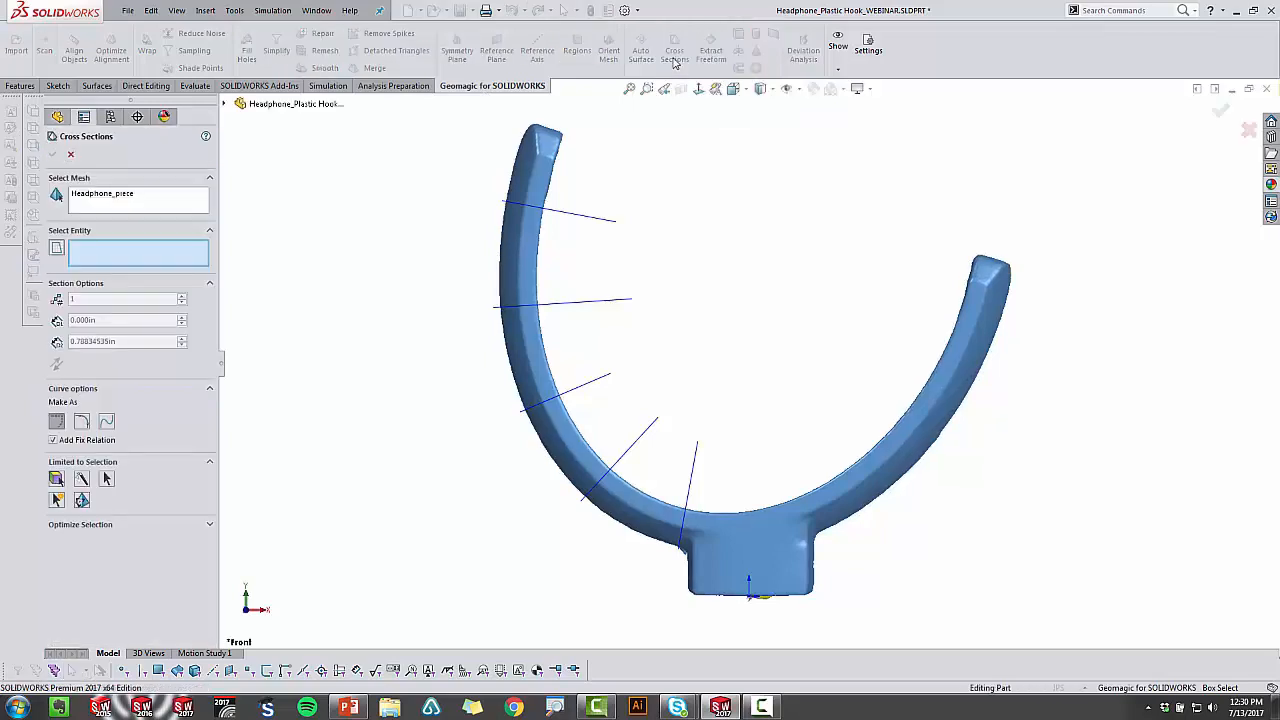
pyautogui.click(170, 258)
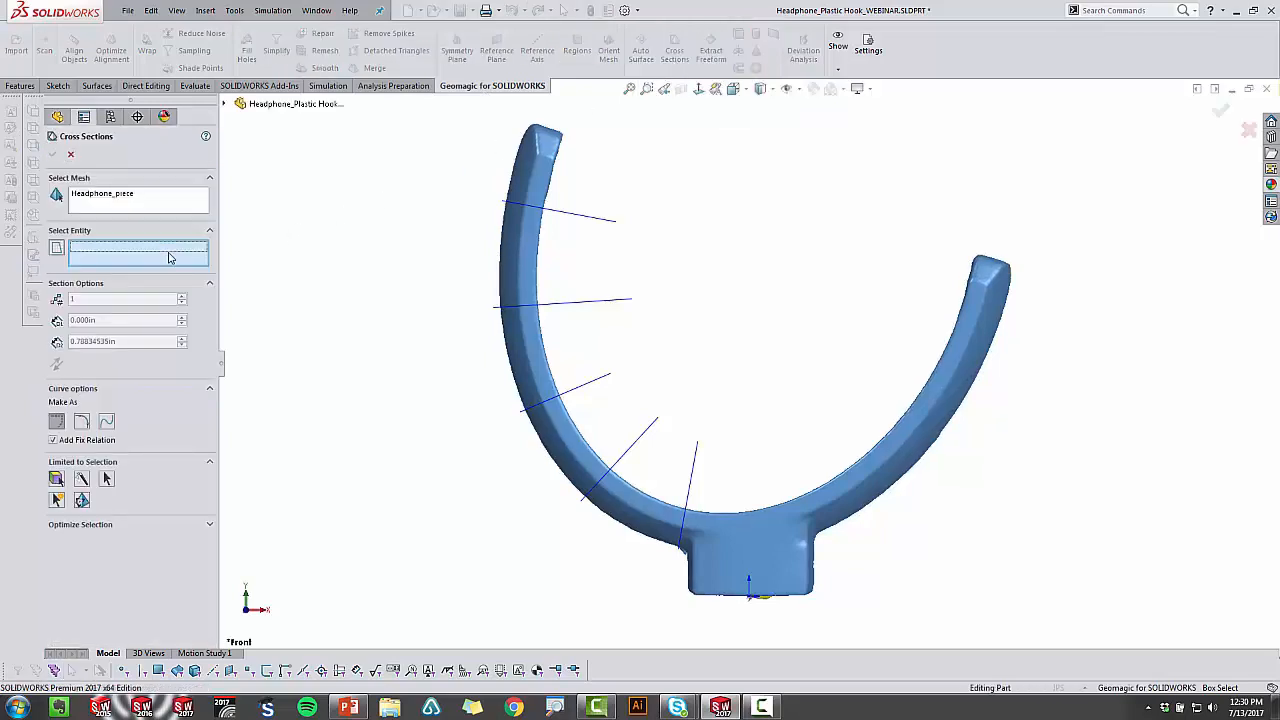
pyautogui.click(698, 462)
pyautogui.scroll(-2, 680, 491)
pyautogui.moveTo(694, 531); pyautogui.dragTo(726, 540, button='middle')
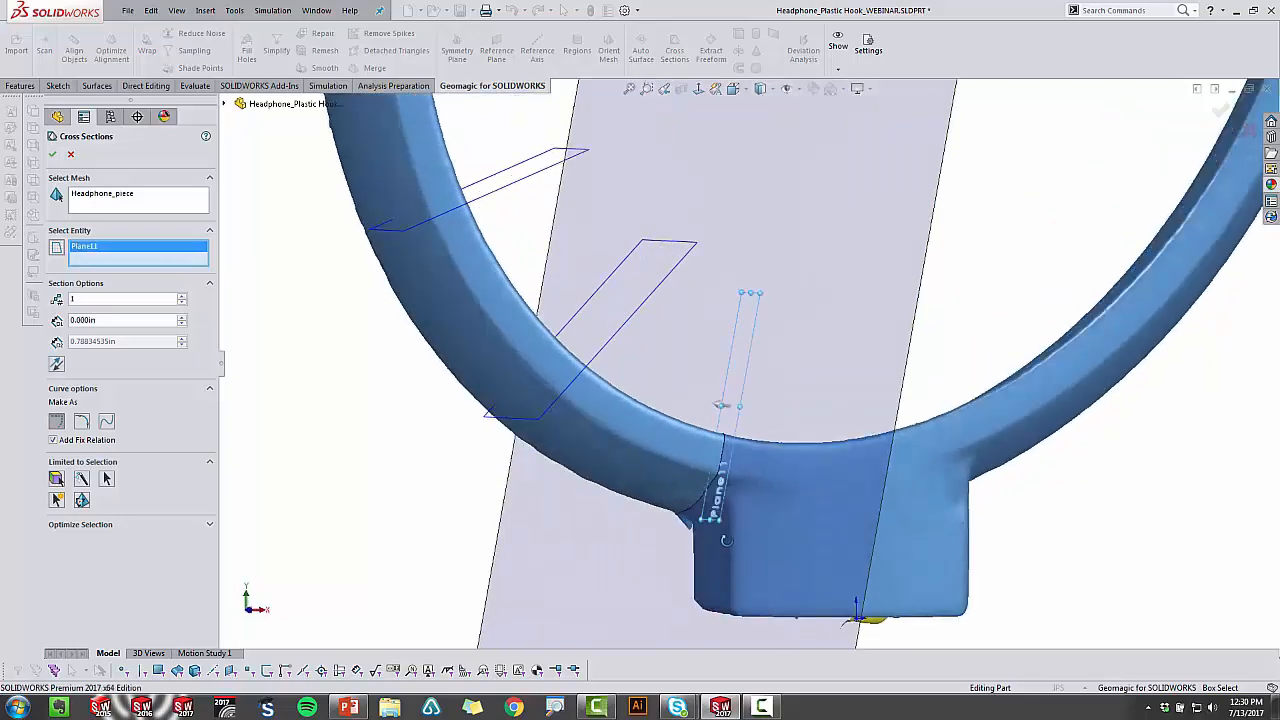
pyautogui.scroll(-4, 724, 525)
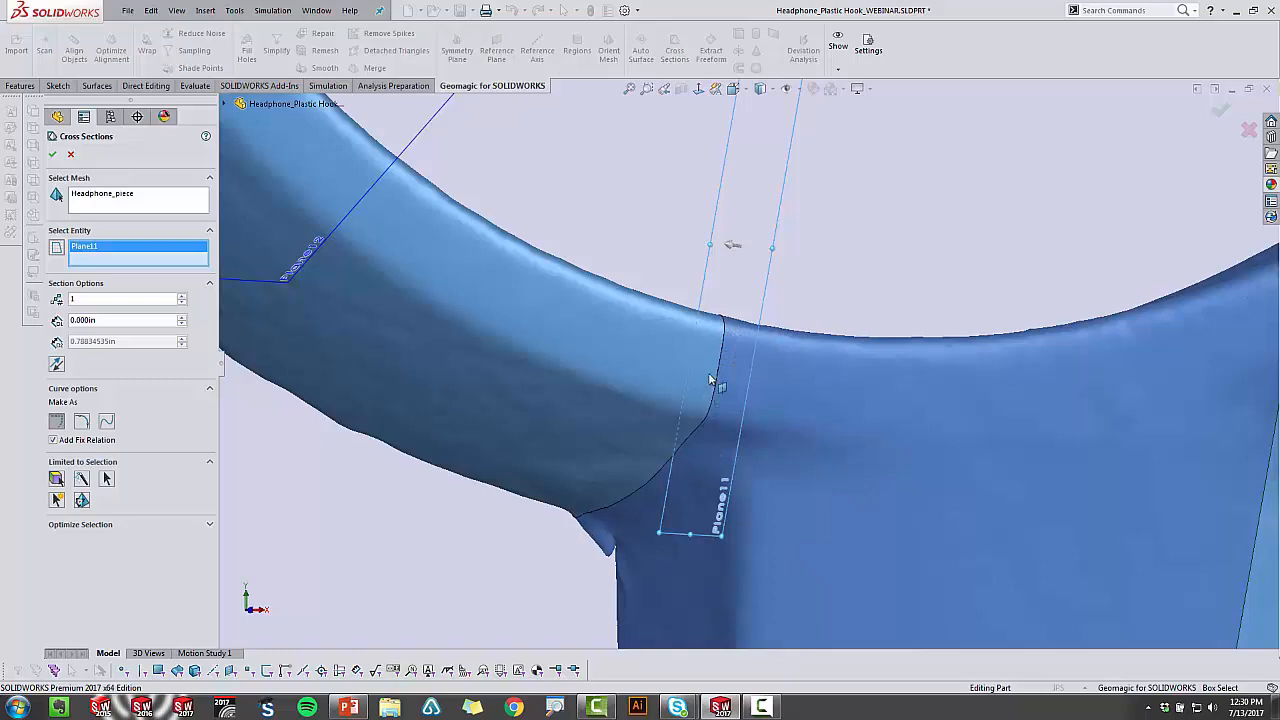
pyautogui.scroll(4, 637, 494)
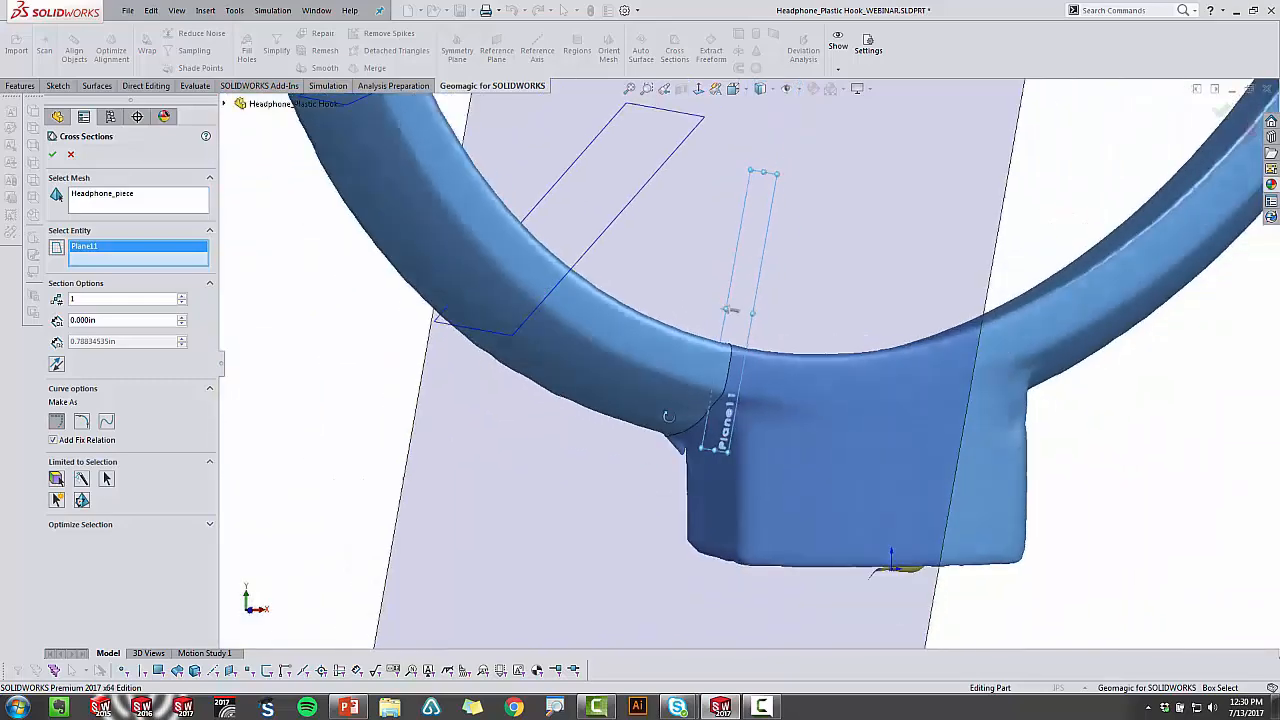
pyautogui.moveTo(638, 448); pyautogui.dragTo(652, 477, button='middle')
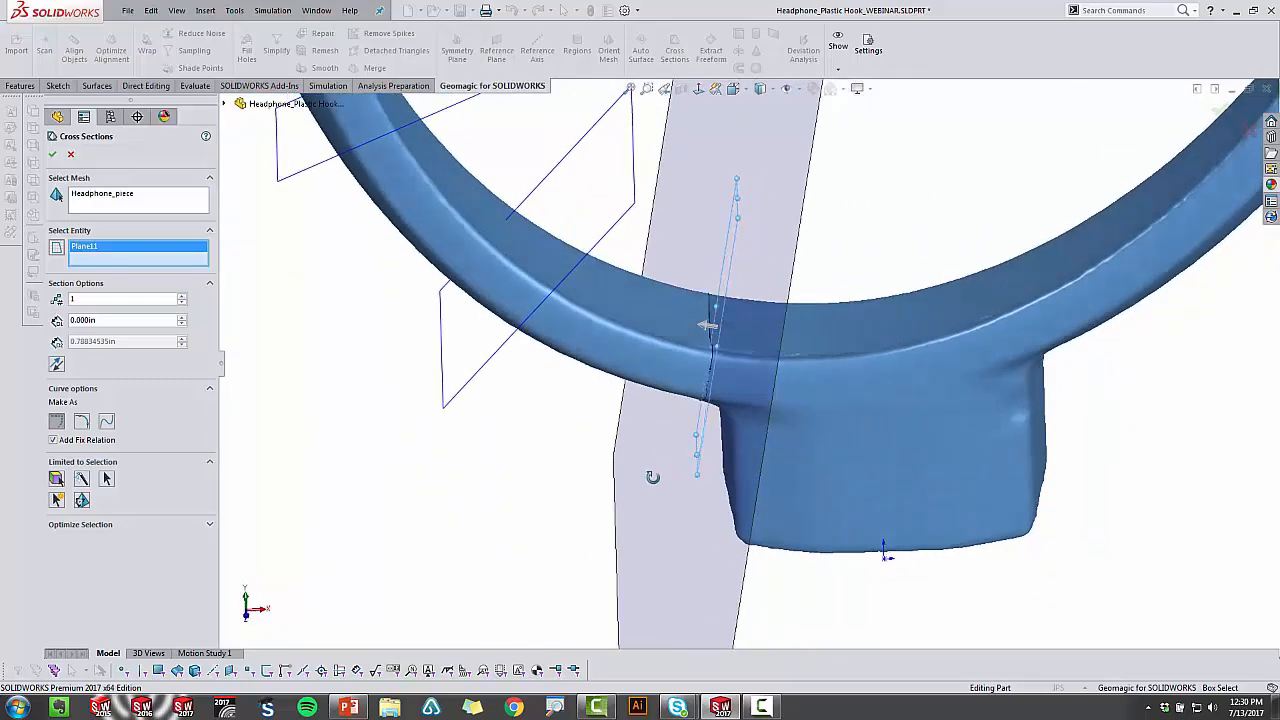
# Step: Extract the Plane11 section as a polyline-only mesh sketch with Add Fix Relation enabled
pyautogui.click(56, 424)
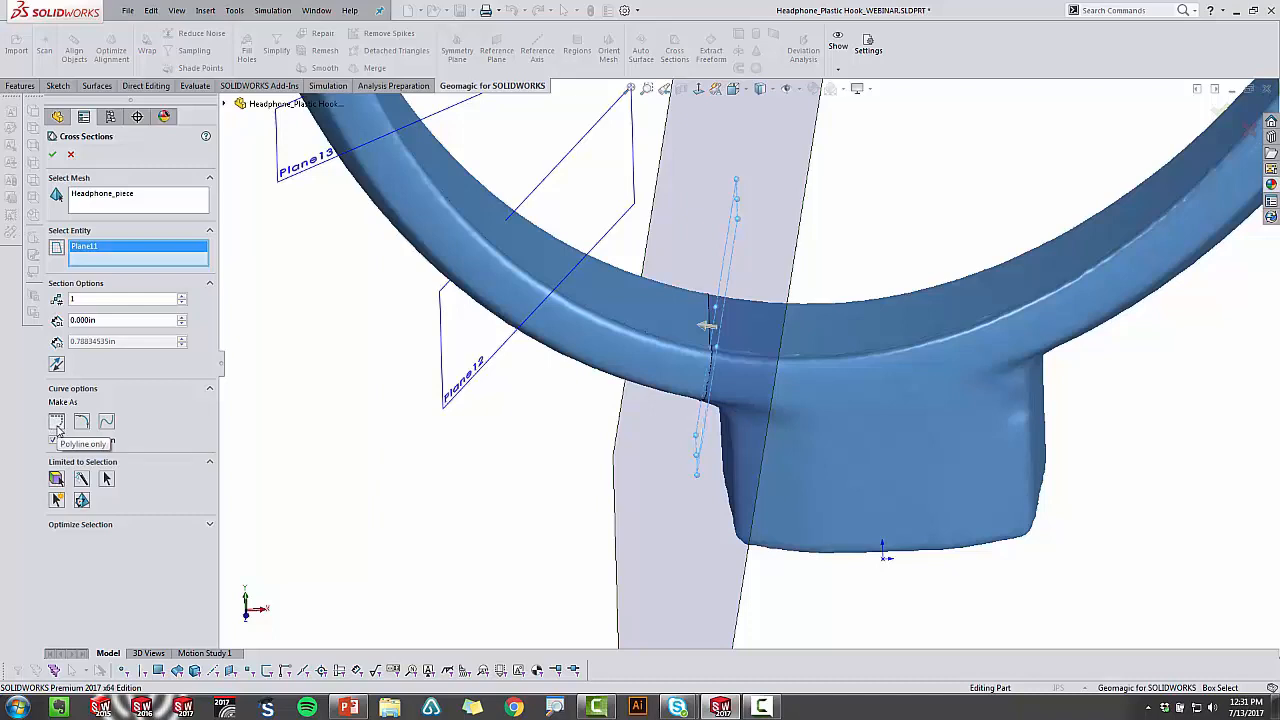
pyautogui.click(57, 424)
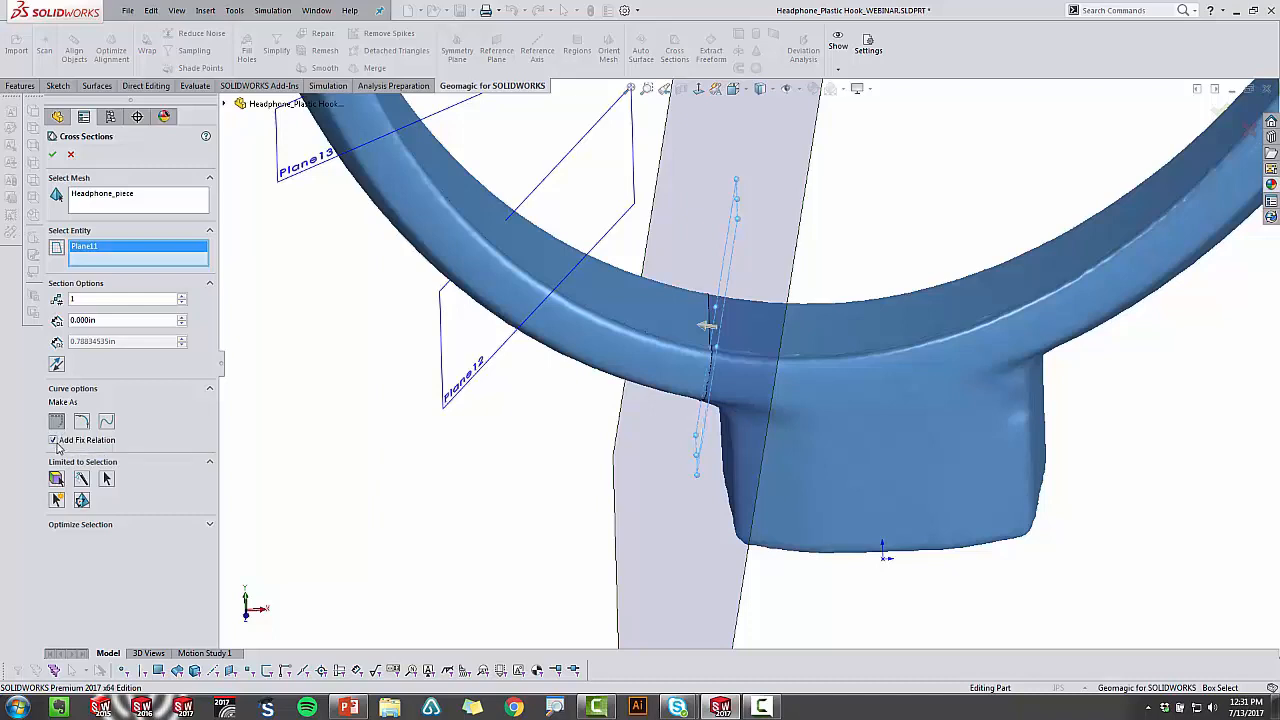
pyautogui.click(53, 155)
pyautogui.click(53, 157)
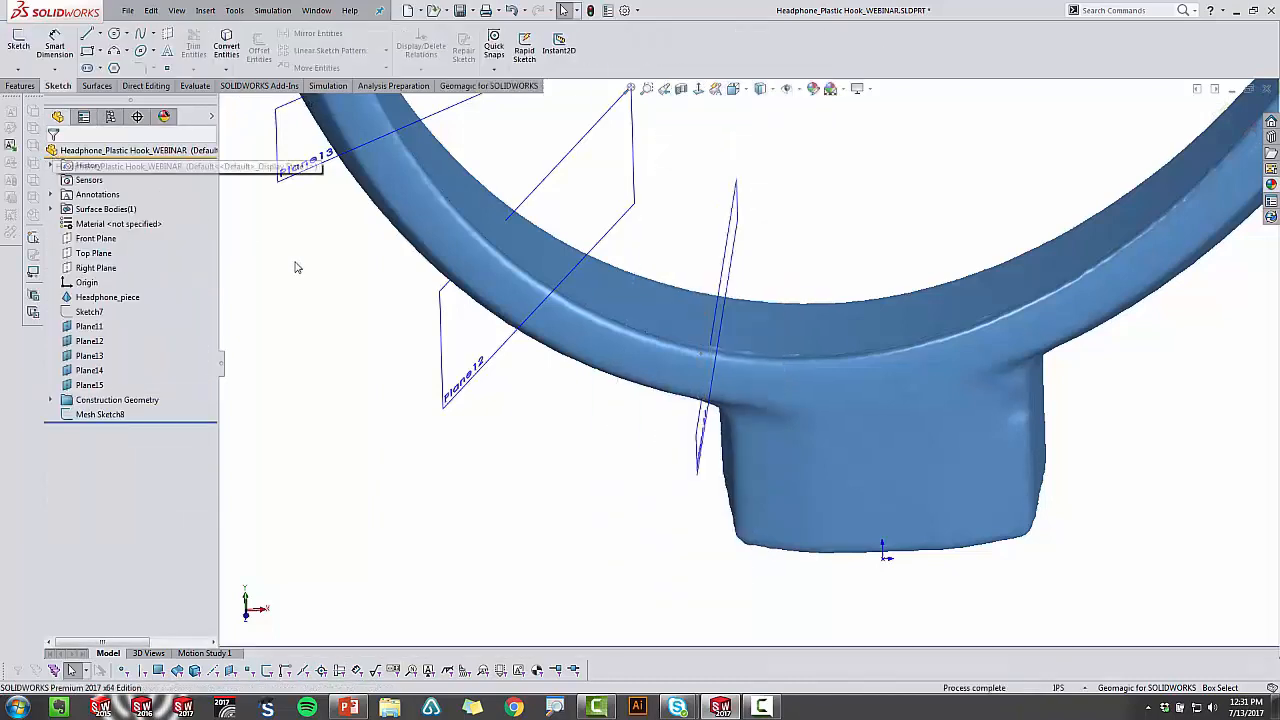
# Step: Hide Plane11 through Plane15 and the Headphone_piece mesh, leaving only the extracted mesh sketches displayed
pyautogui.moveTo(561, 441); pyautogui.dragTo(697, 370, button='middle')
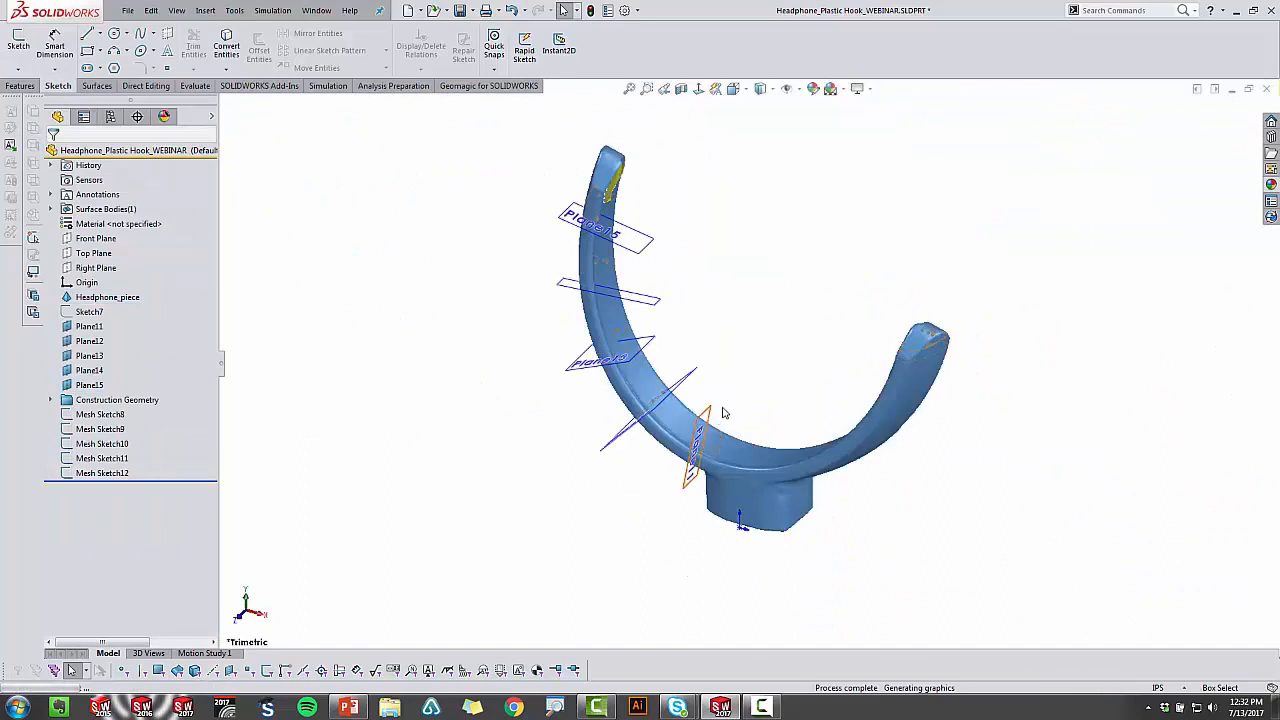
pyautogui.click(78, 388)
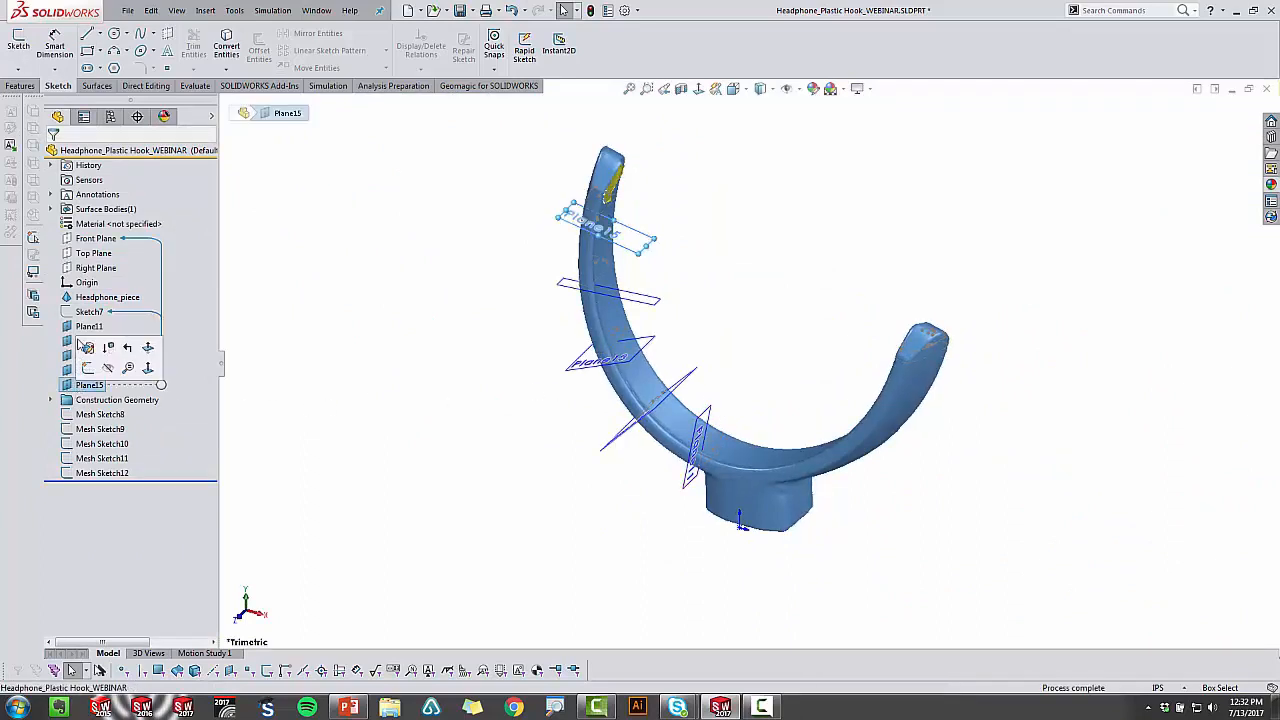
pyautogui.keyDown('shift'); pyautogui.click(83, 329); pyautogui.keyUp('shift')
pyautogui.click(94, 309)
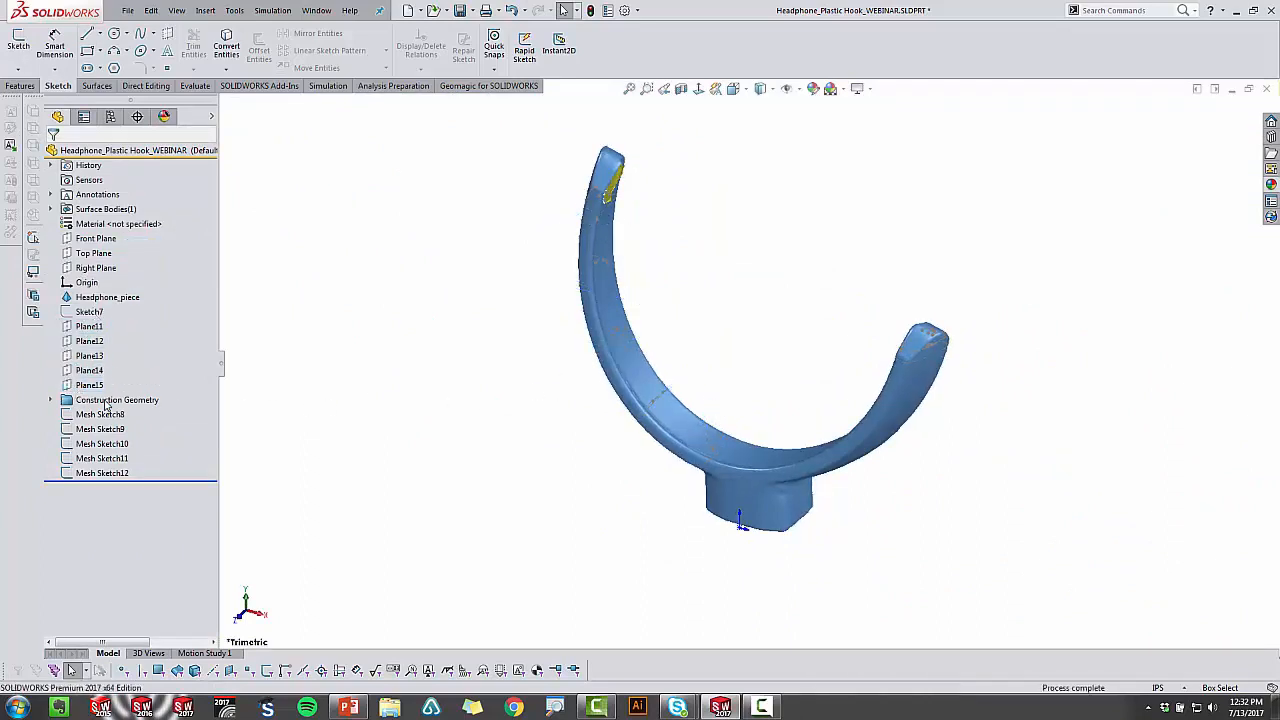
pyautogui.click(104, 297)
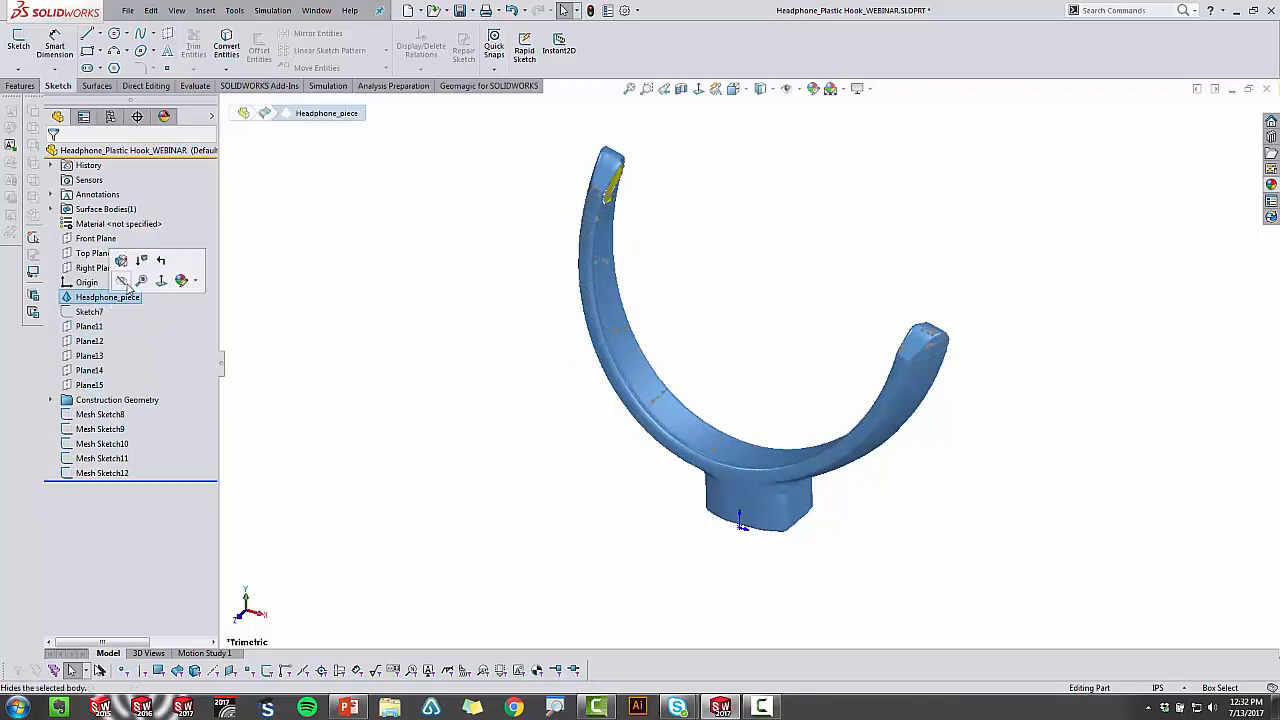
pyautogui.click(122, 278)
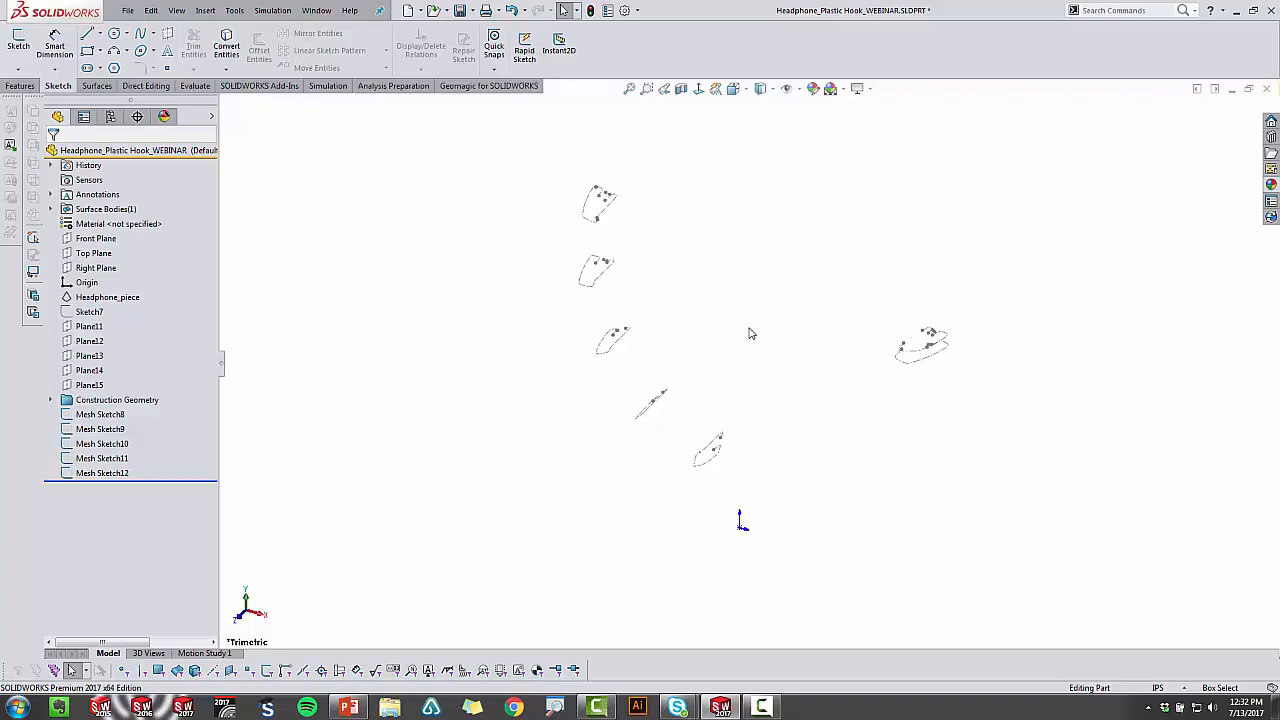
pyautogui.hotkey('alt', 'Tab')
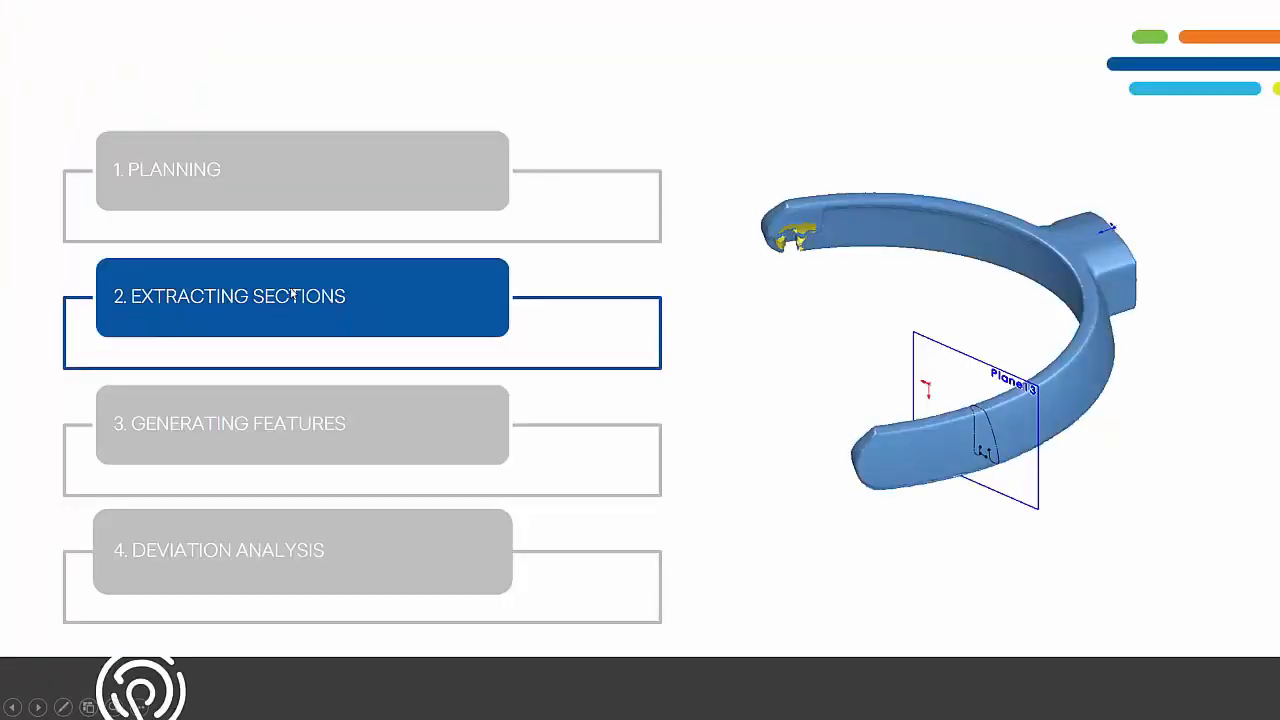
pyautogui.click(249, 325)
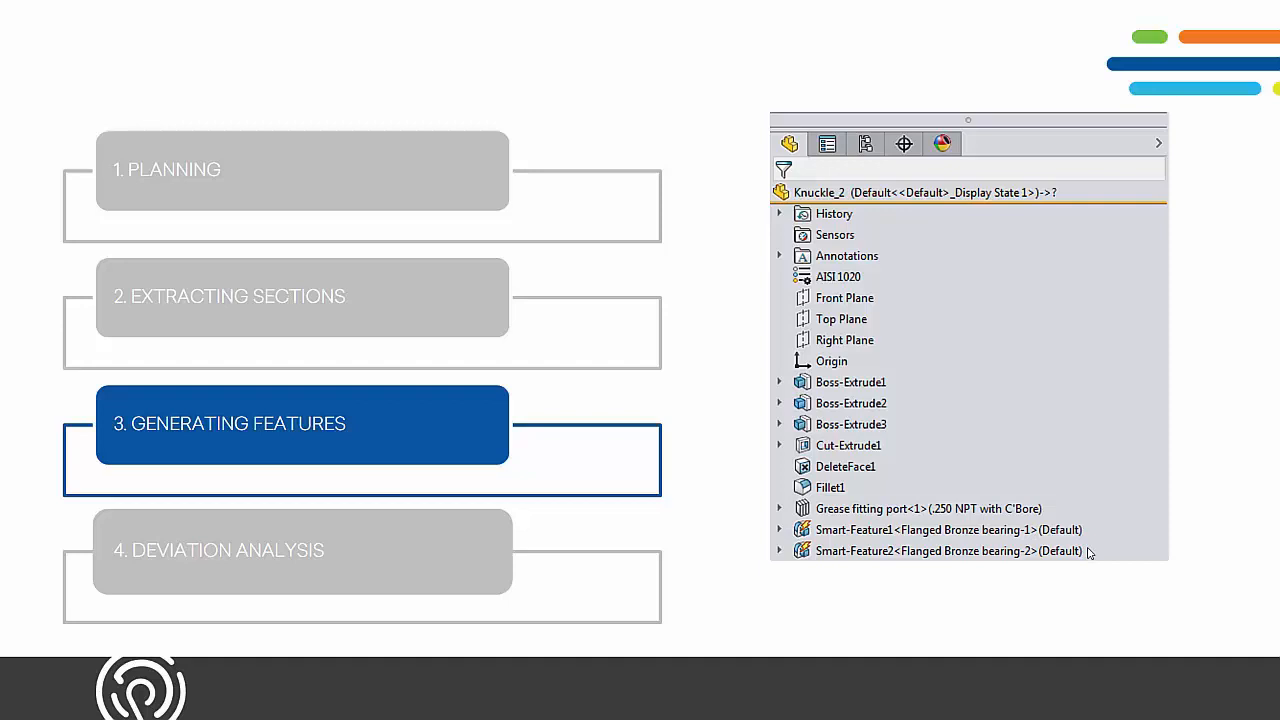
pyautogui.hotkey('alt', 'Tab')
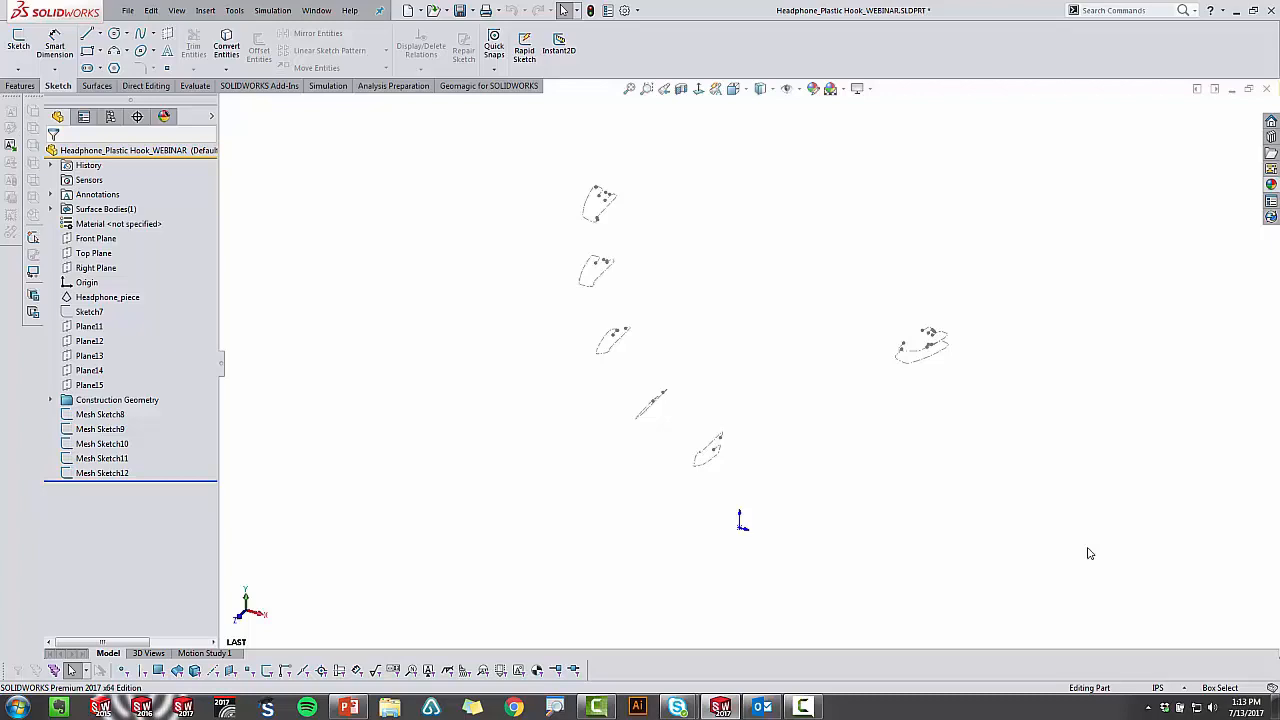
# Step: Open Mesh Sketch8 for editing and orient the view normal to its sketch plane
pyautogui.click(96, 415)
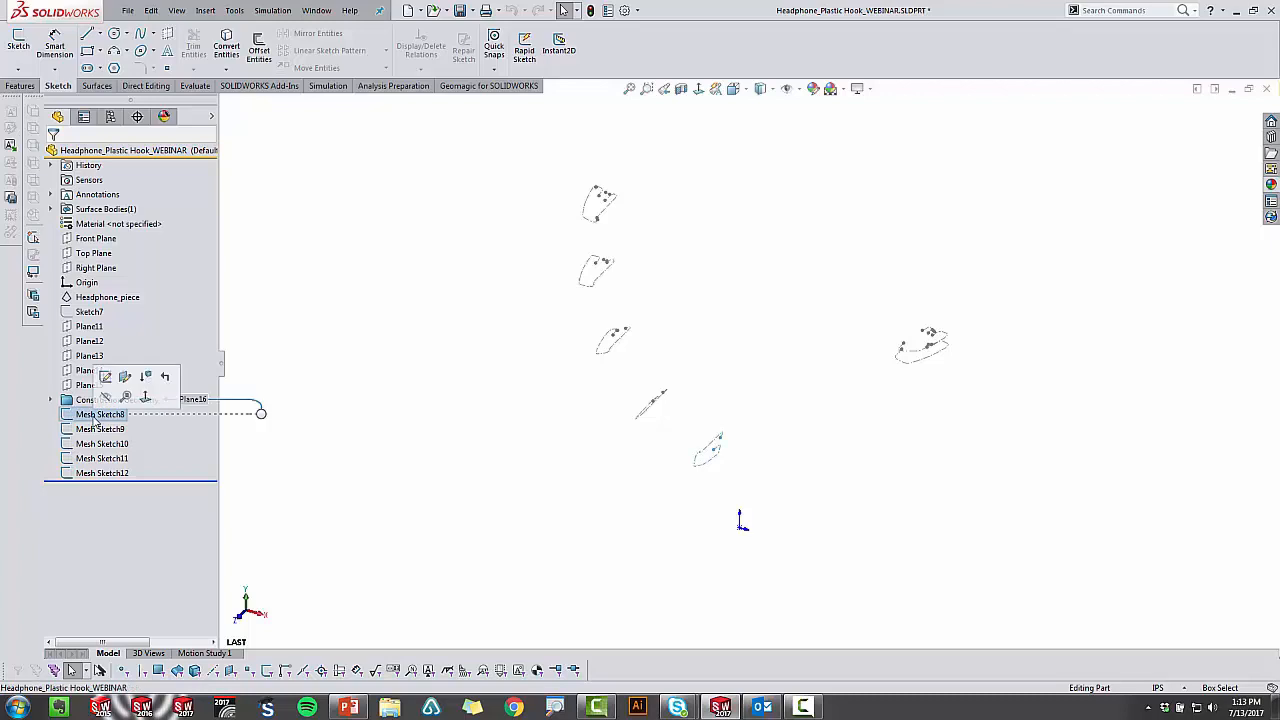
pyautogui.click(105, 378)
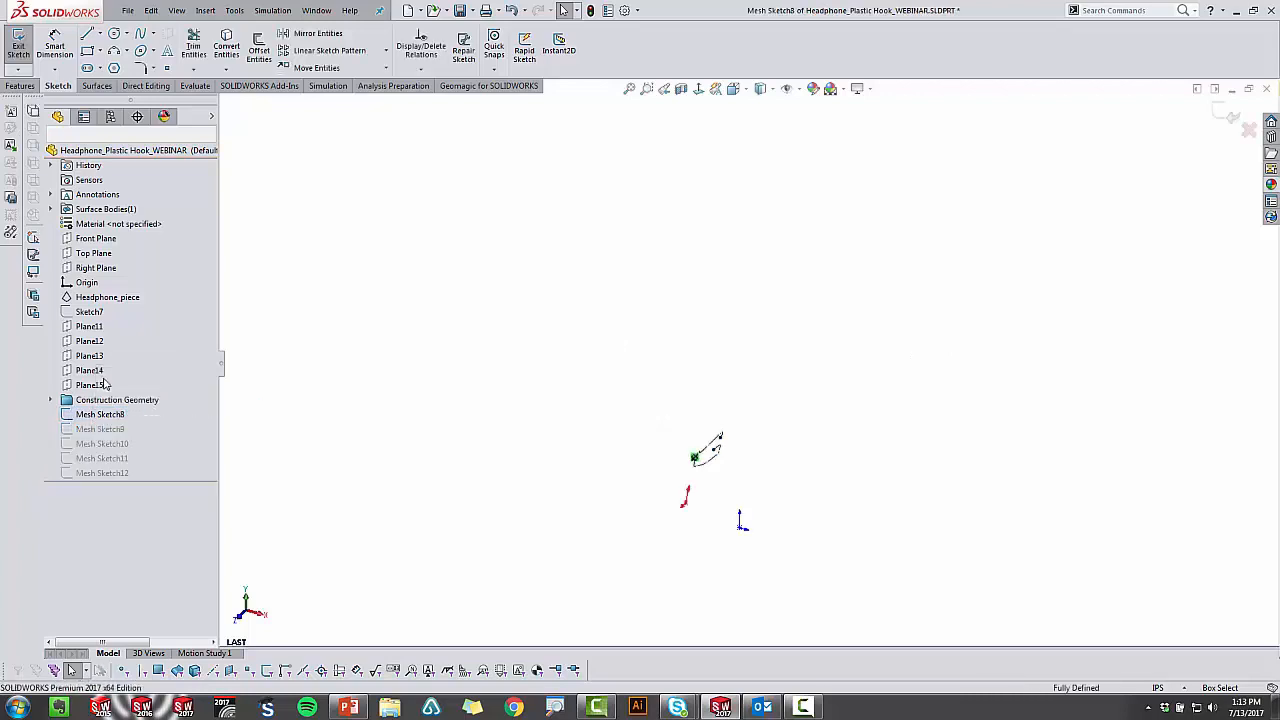
pyautogui.press('space')
pyautogui.click(308, 471)
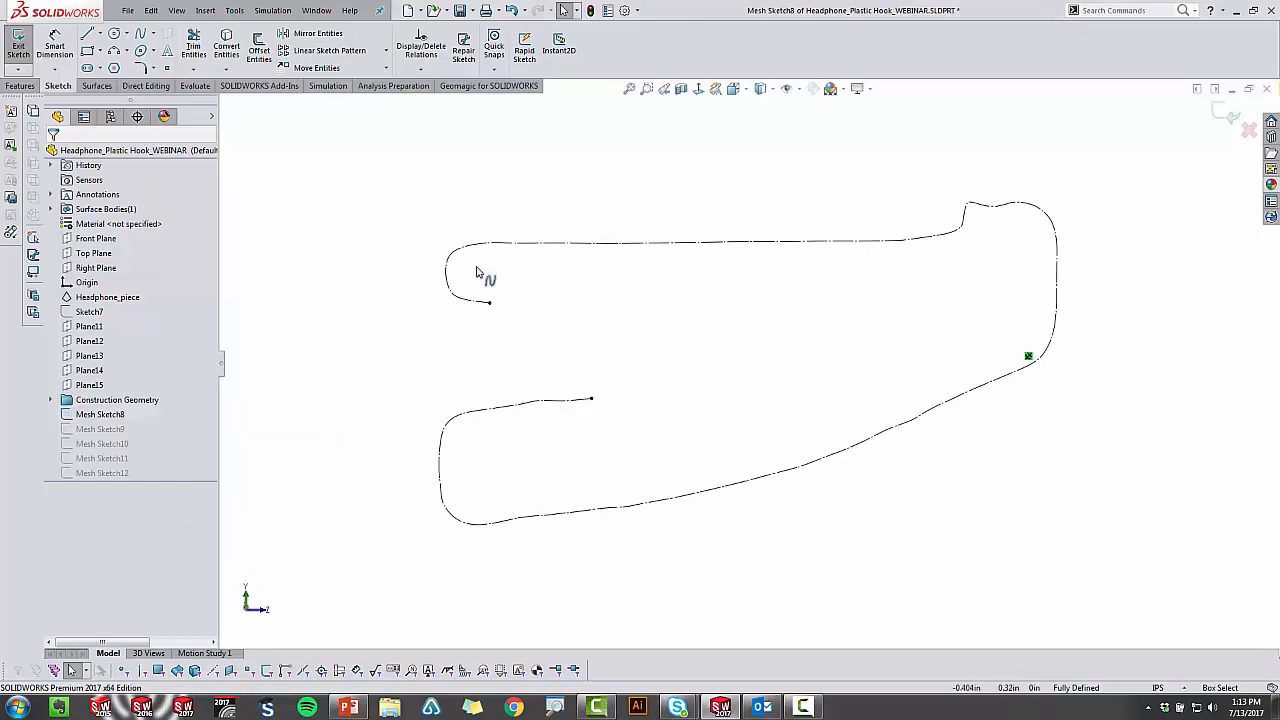
pyautogui.click(472, 88)
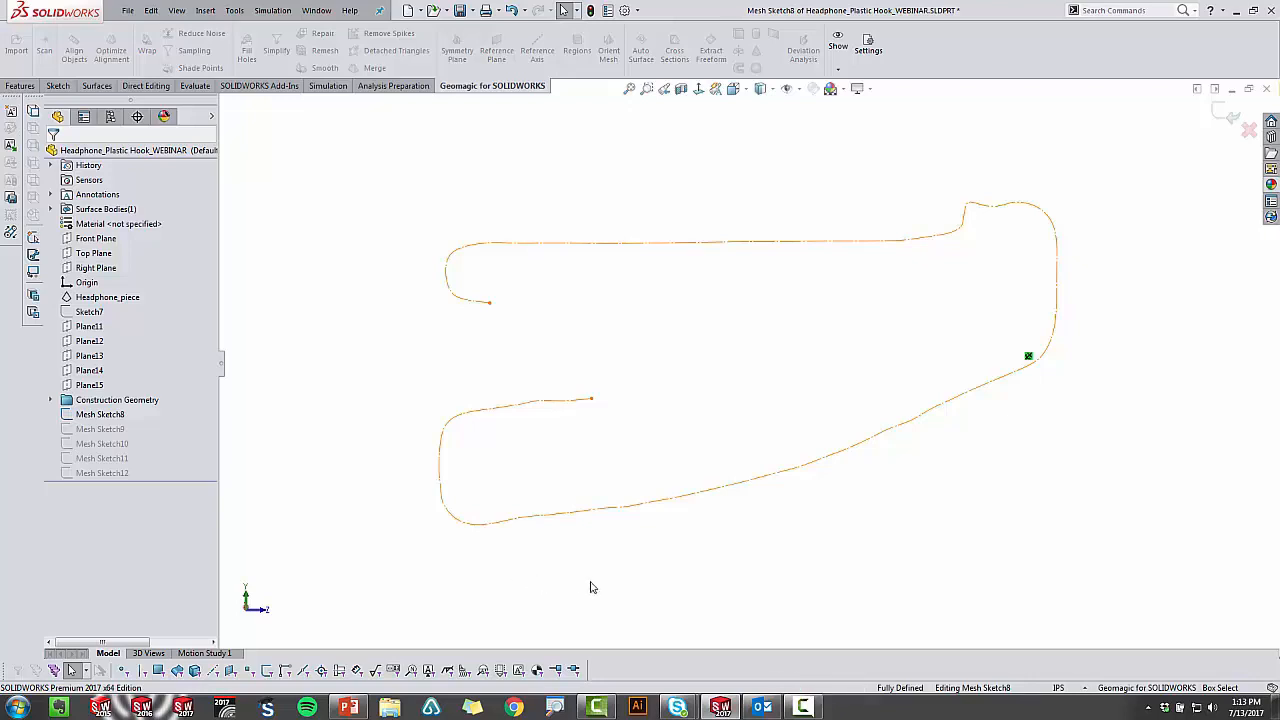
# Step: Sketch a three-point arc following the long curved lower edge of the extracted section outline
pyautogui.press('s')
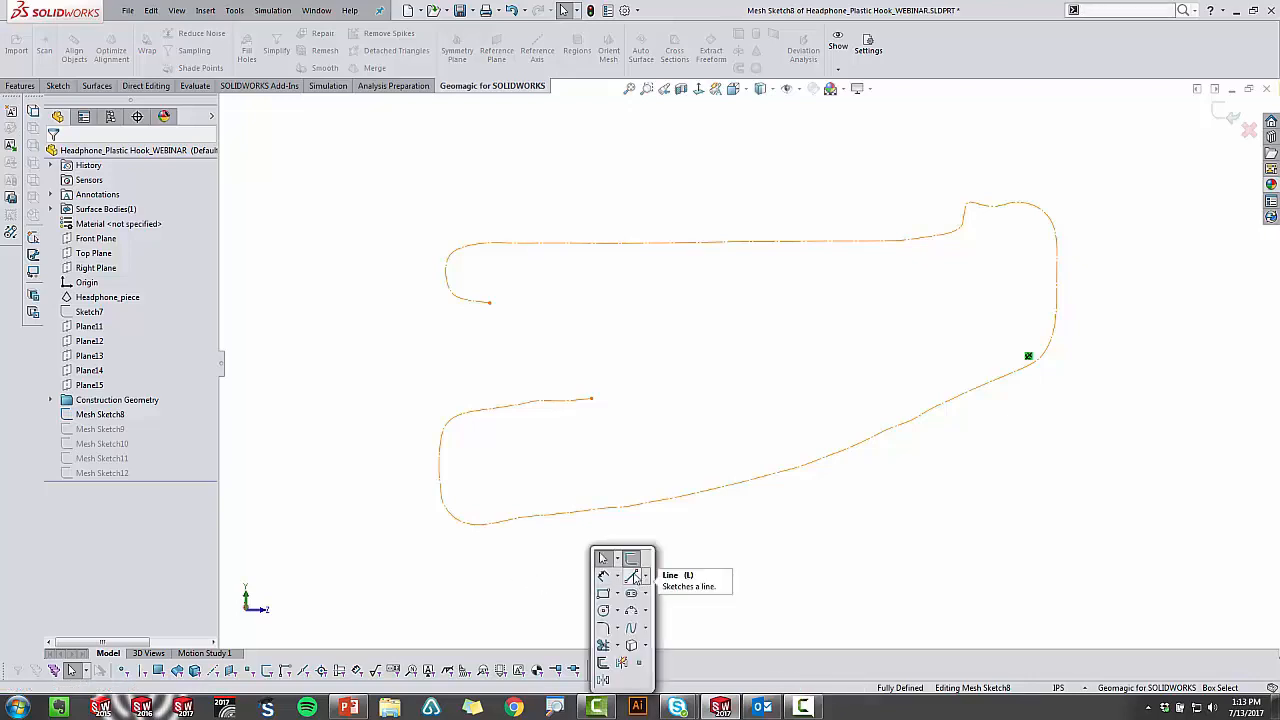
pyautogui.click(632, 611)
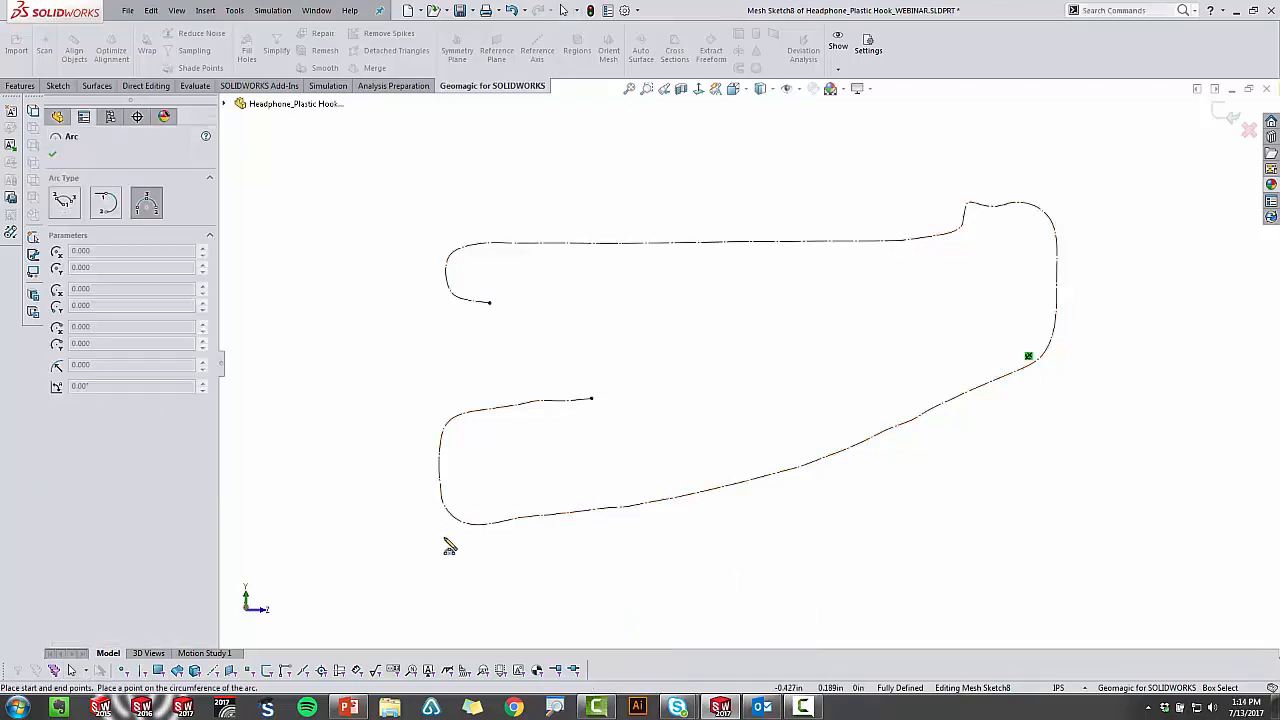
pyautogui.click(1054, 353)
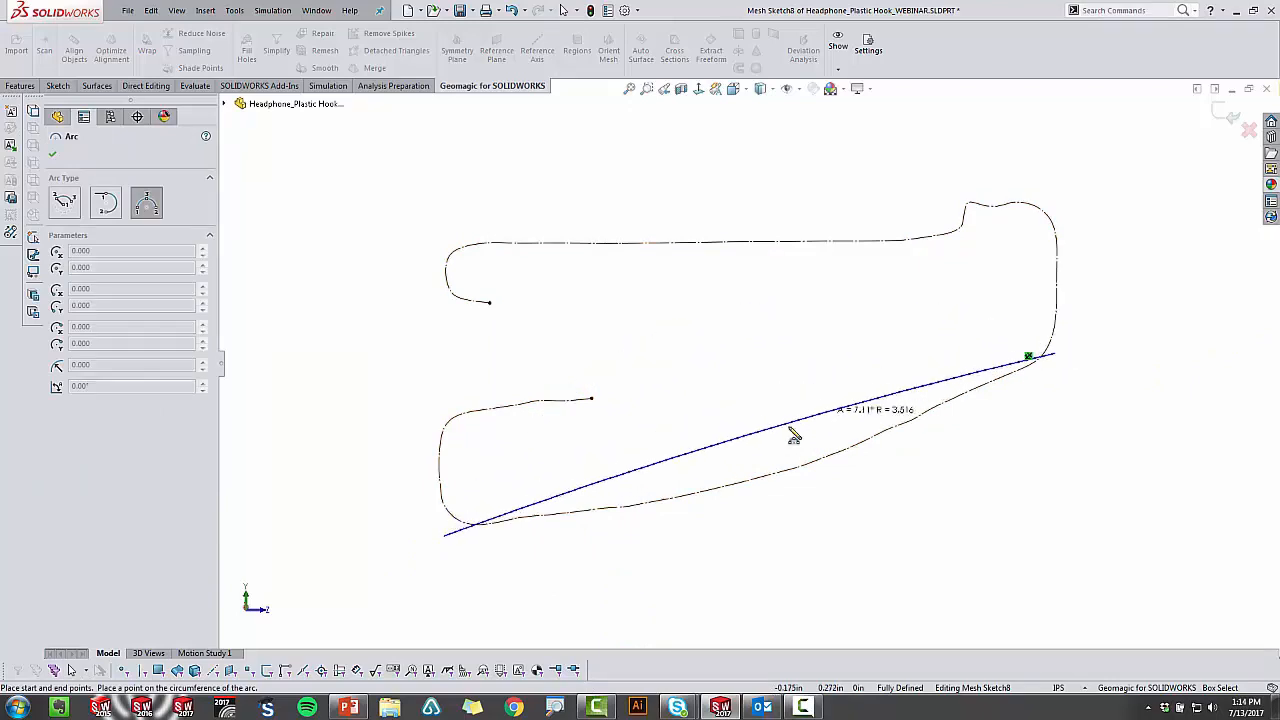
pyautogui.click(771, 487)
pyautogui.press('Escape')
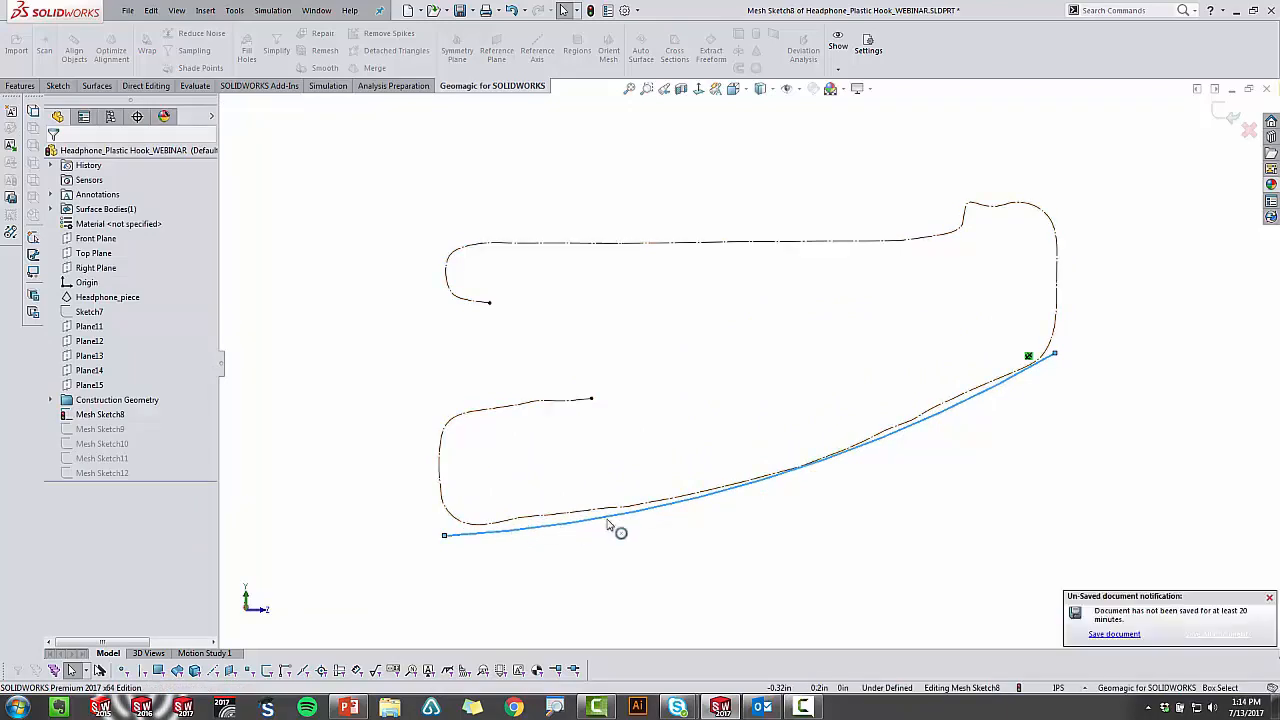
# Step: Move the arc's lower-left endpoint upward so the arc follows the section outline more closely
pyautogui.click(600, 569)
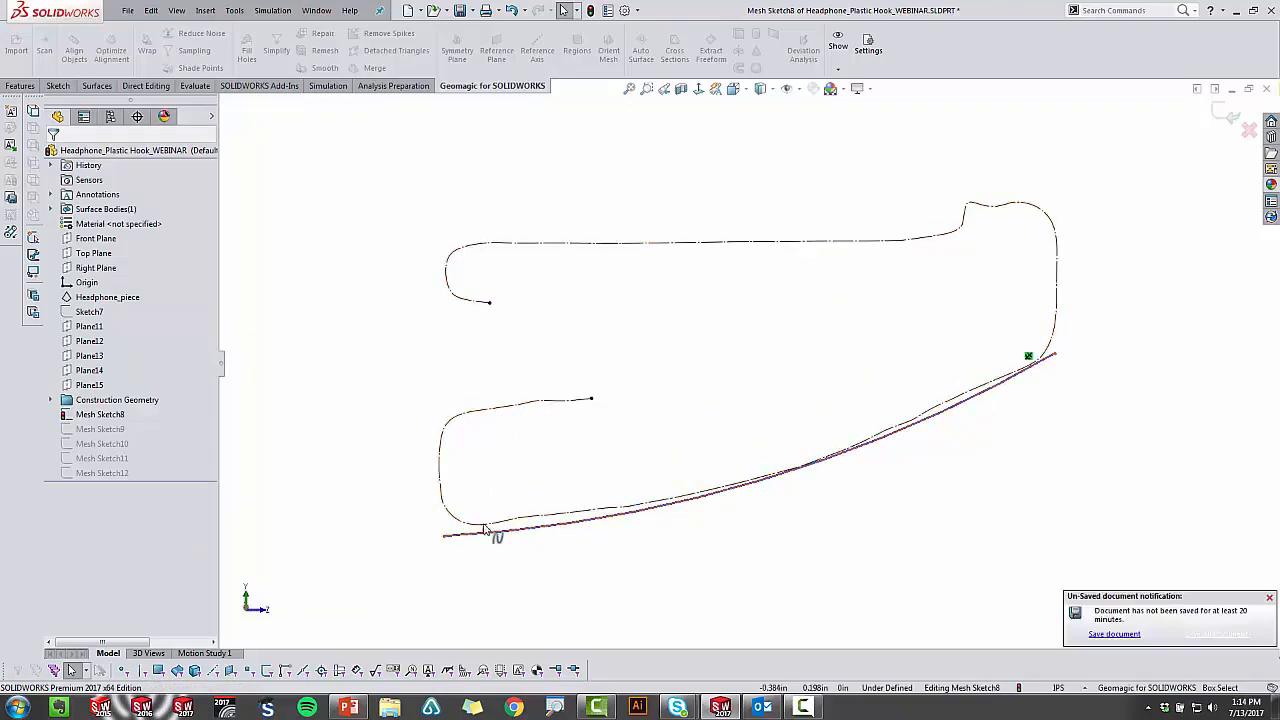
pyautogui.click(443, 537)
pyautogui.moveTo(446, 531); pyautogui.dragTo(443, 527)
pyautogui.click(1041, 387)
# Step: Close the profile with five connected lines from the arc's right end around the raised tab and upper edge to its left end
pyautogui.press('s')
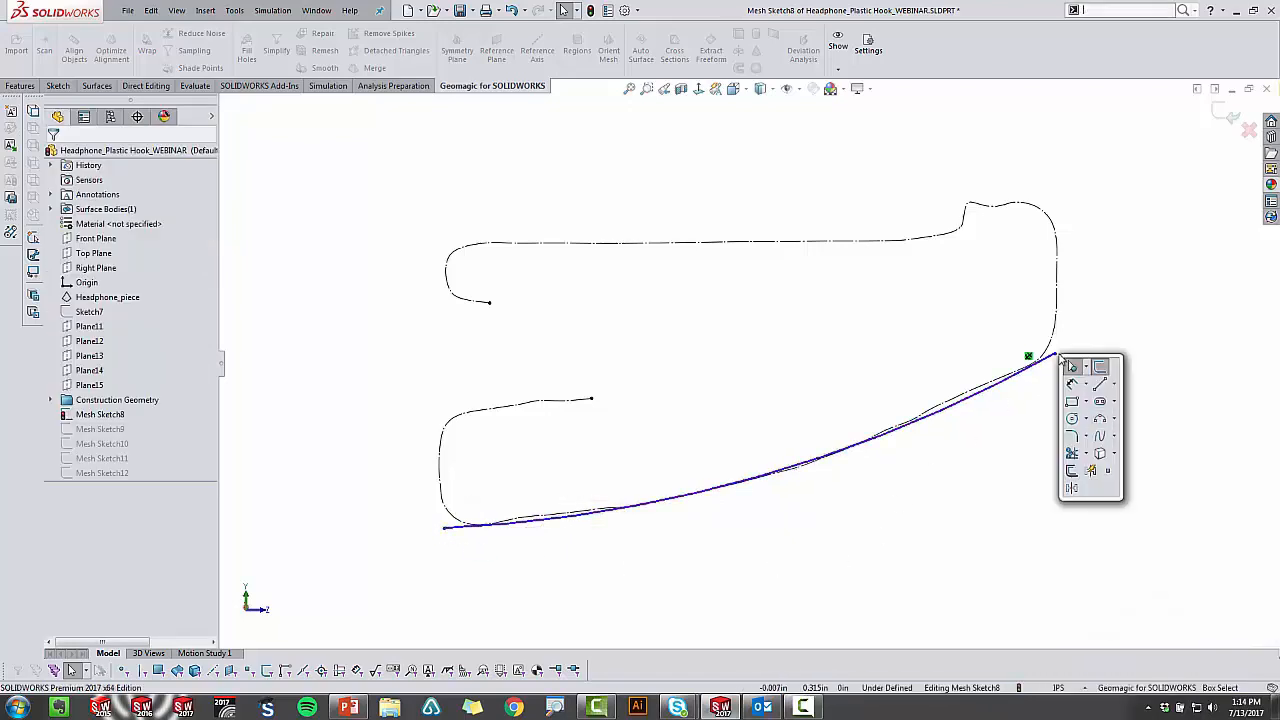
pyautogui.click(1100, 385)
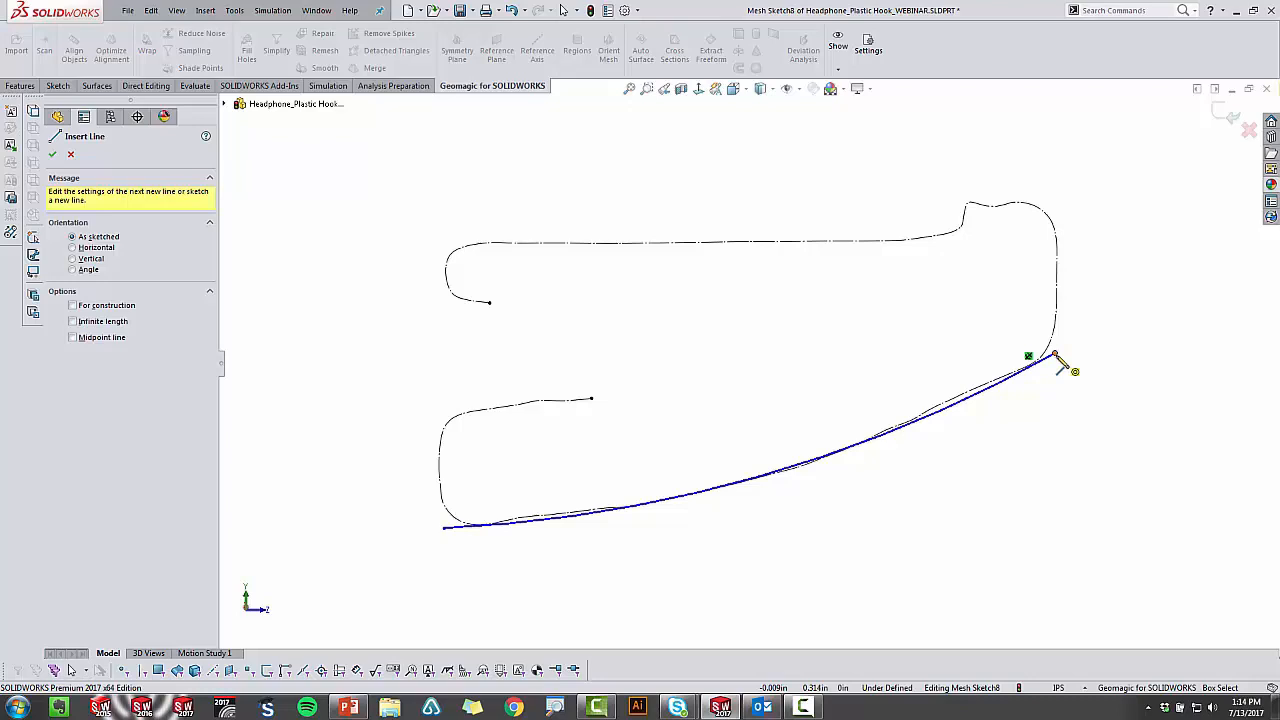
pyautogui.click(1054, 355)
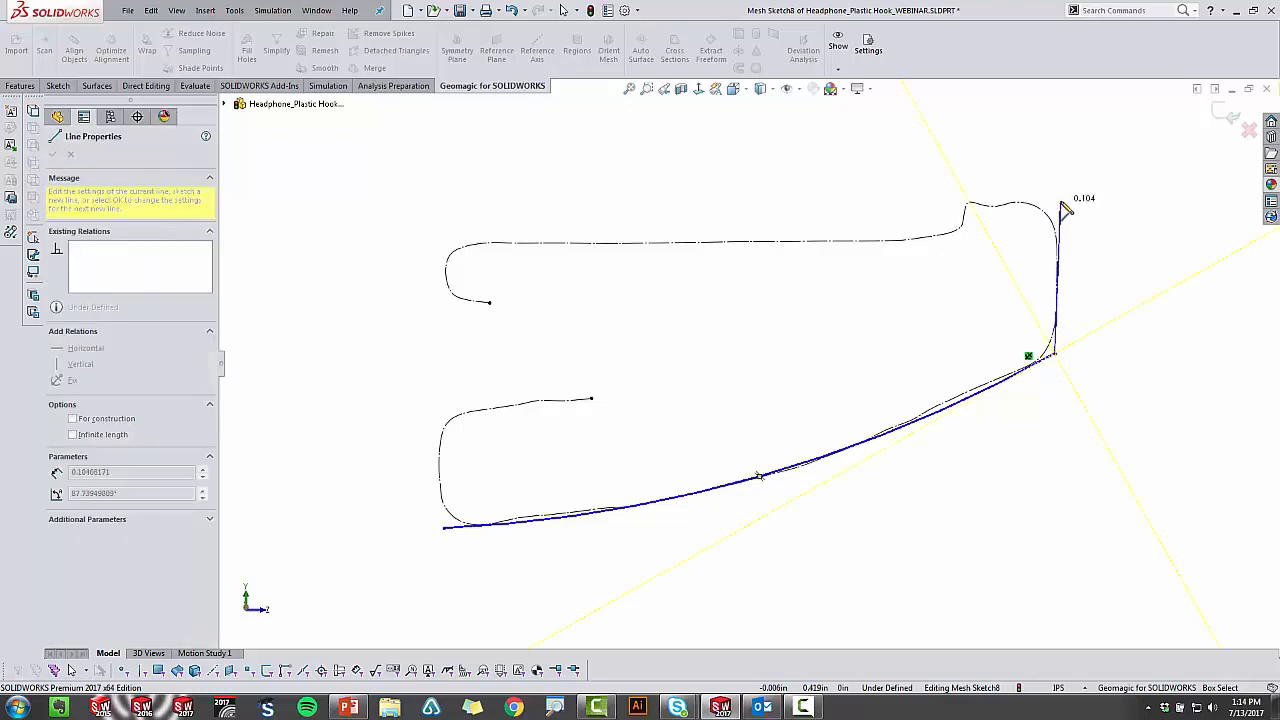
pyautogui.click(1060, 201)
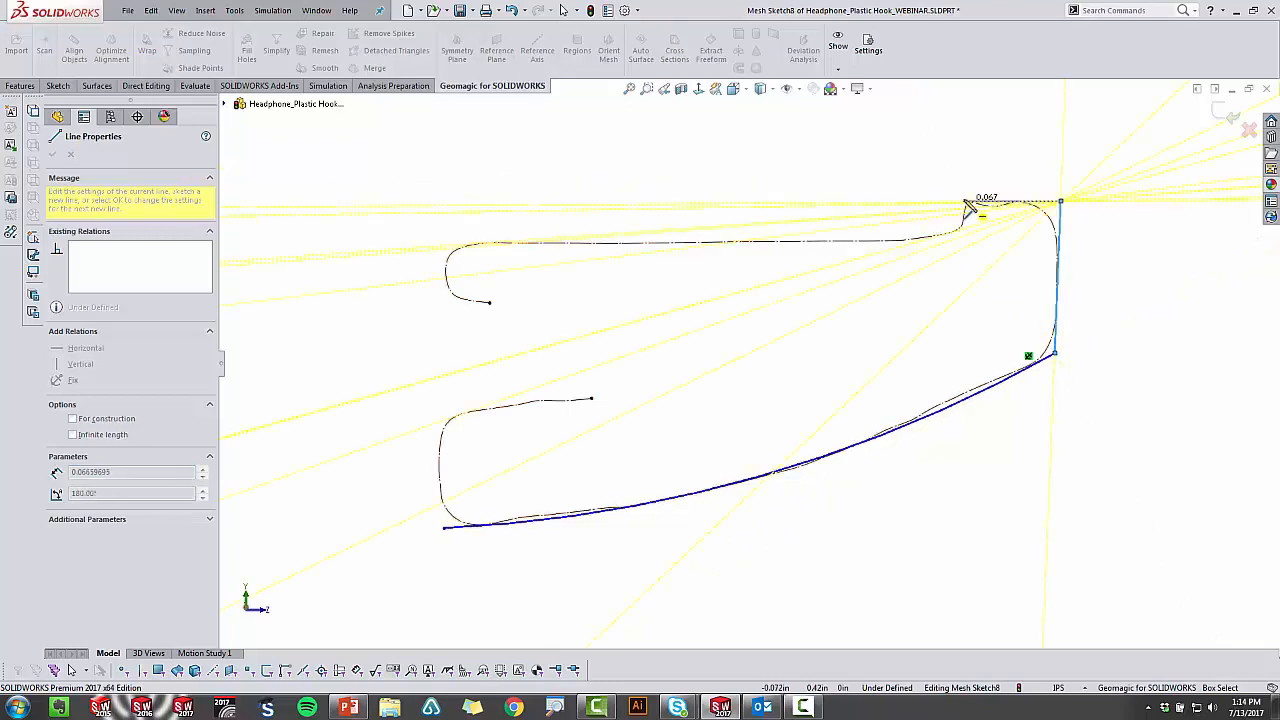
pyautogui.click(944, 157)
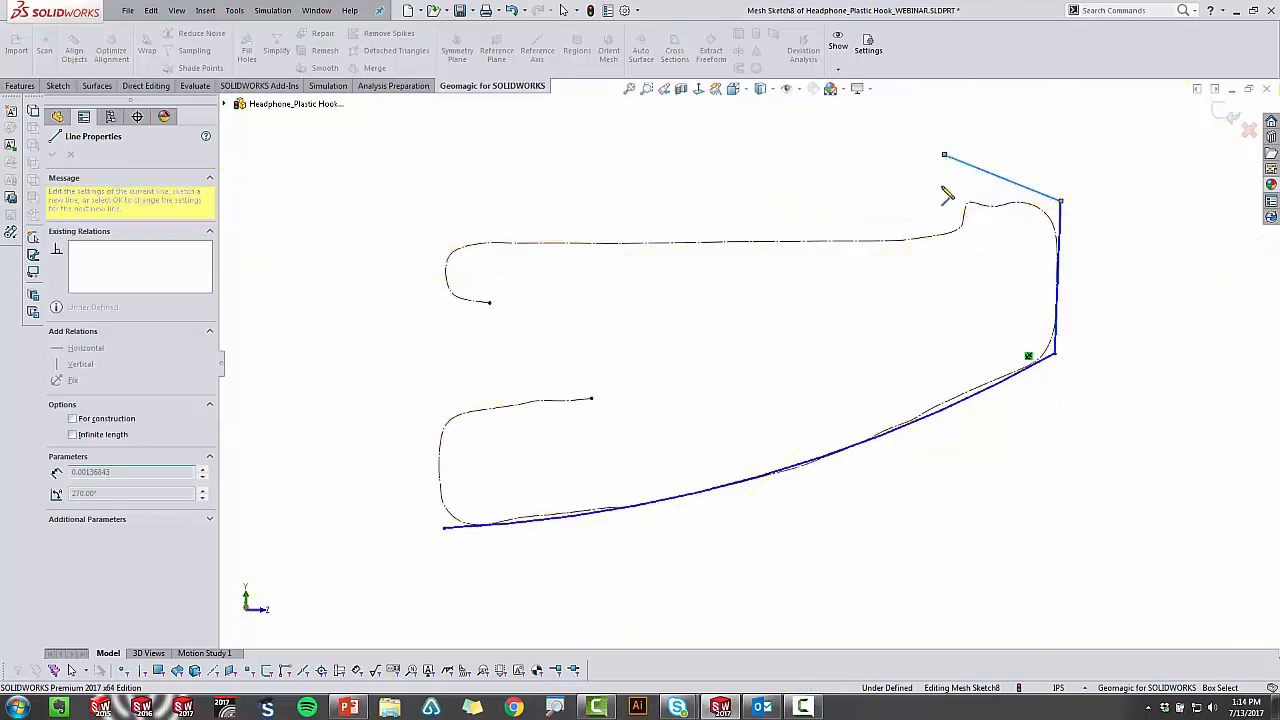
pyautogui.click(933, 217)
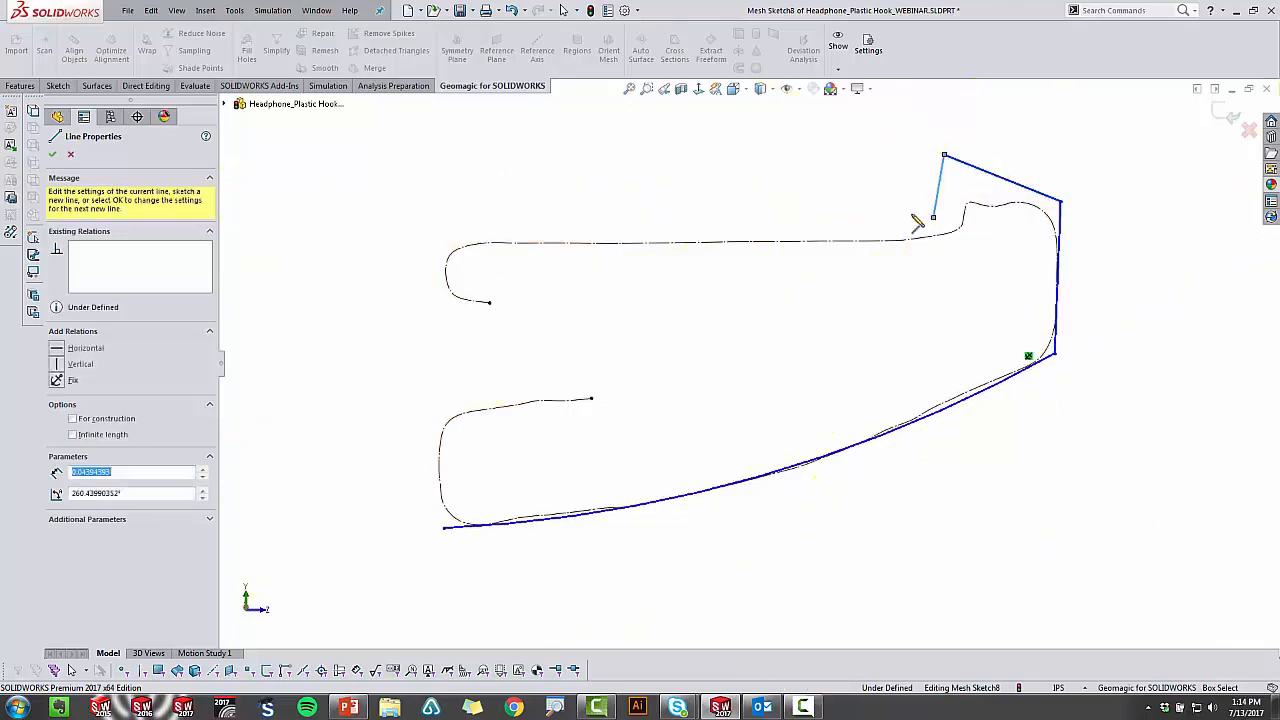
pyautogui.click(450, 224)
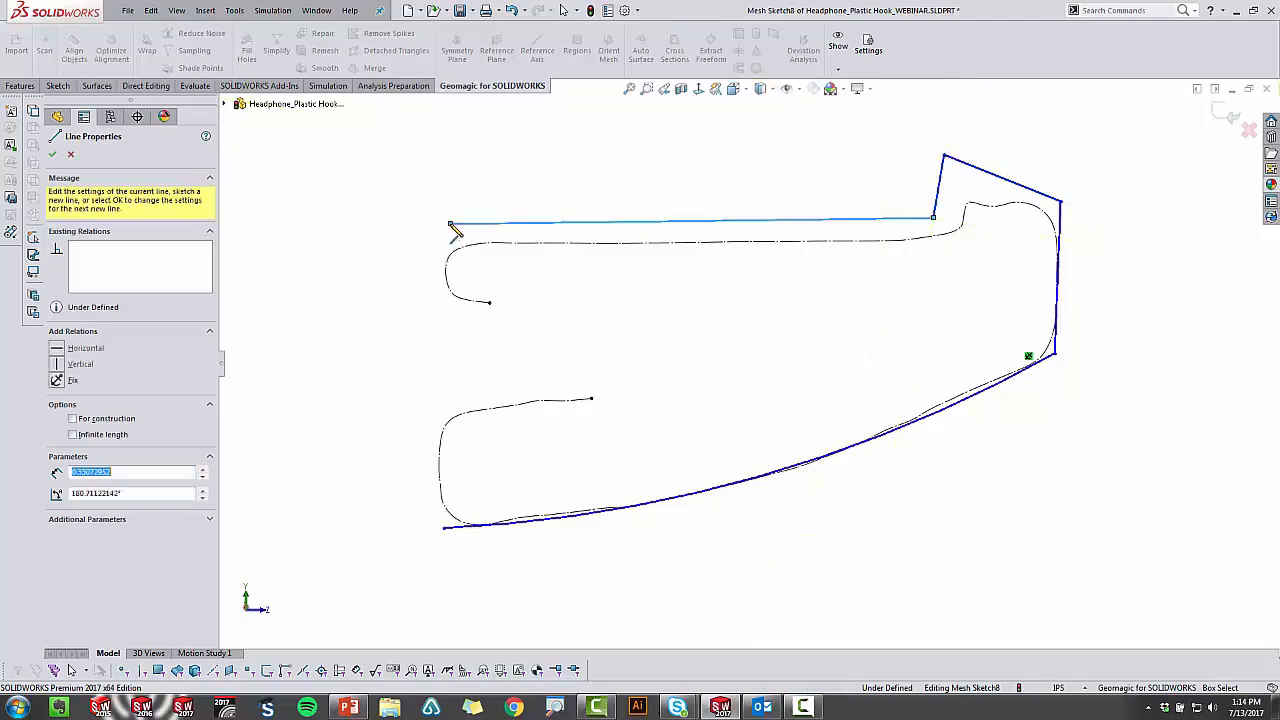
pyautogui.click(446, 527)
pyautogui.press('Escape')
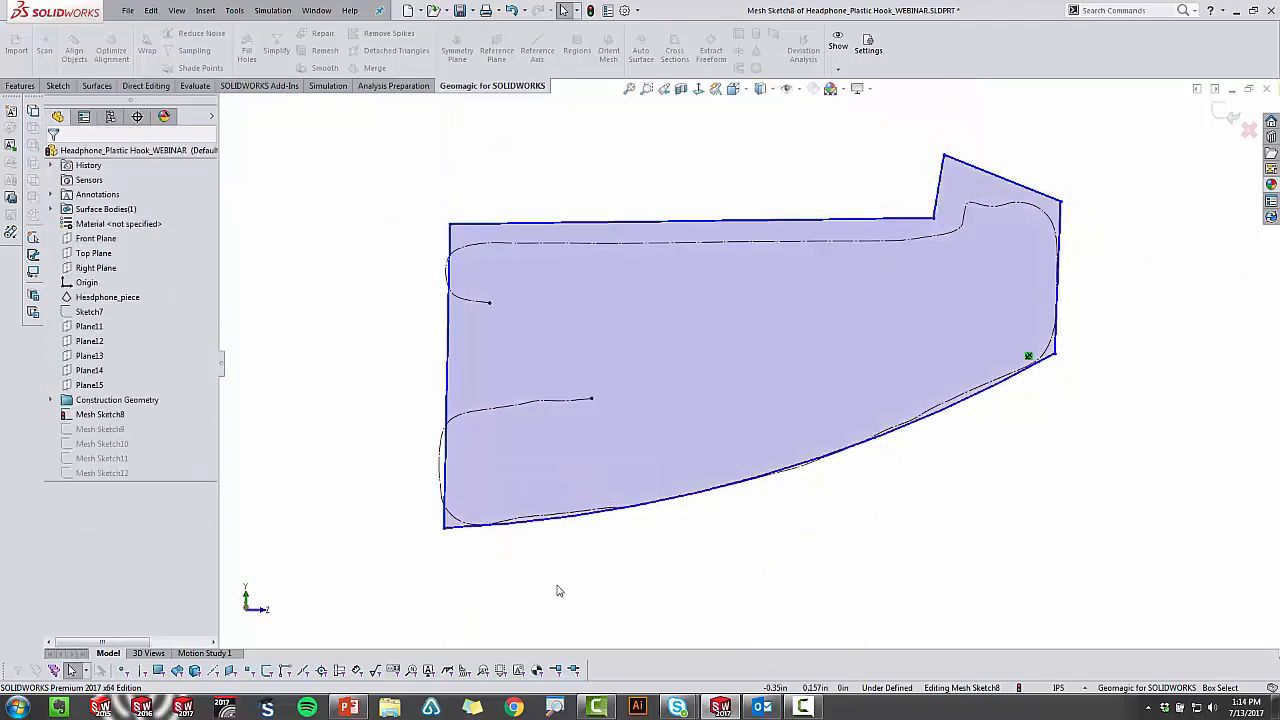
# Step: Reposition the raised tab's upper corners so its top line runs horizontally along the section outline's highest edge
pyautogui.scroll(-2, 1055, 237)
pyautogui.scroll(-4, 837, 186)
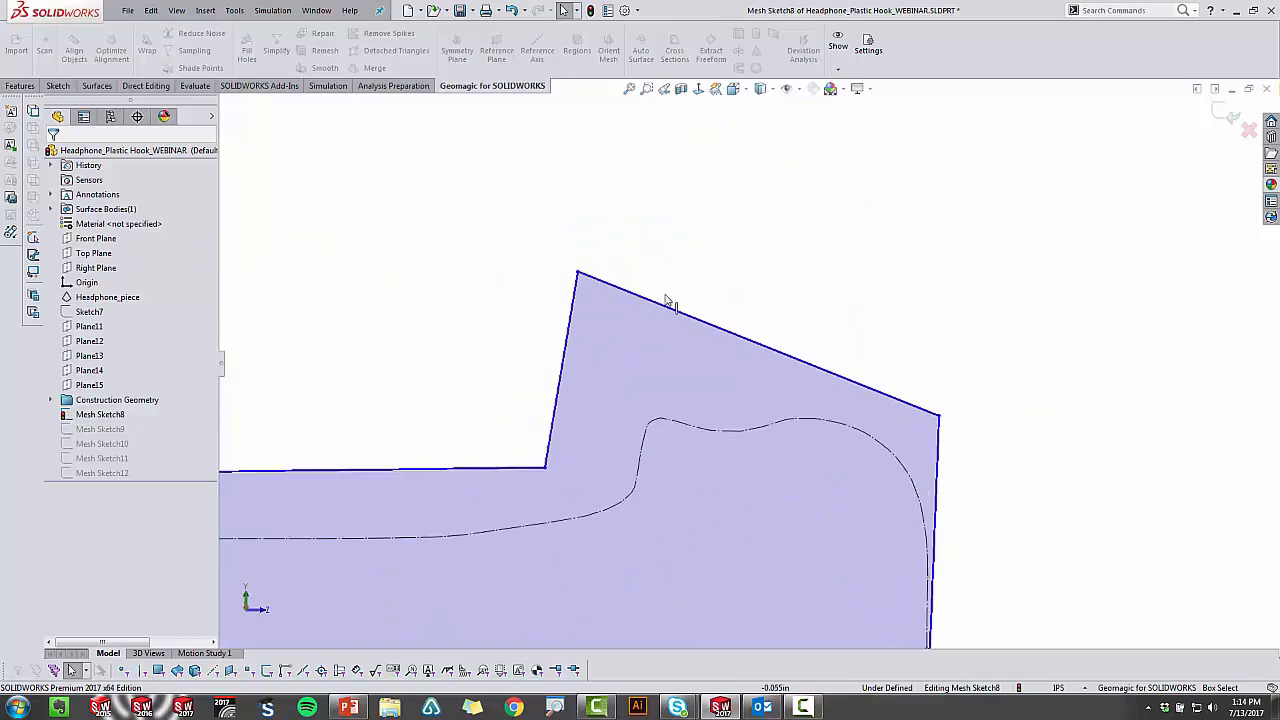
pyautogui.moveTo(577, 272); pyautogui.dragTo(590, 418)
pyautogui.press('Escape')
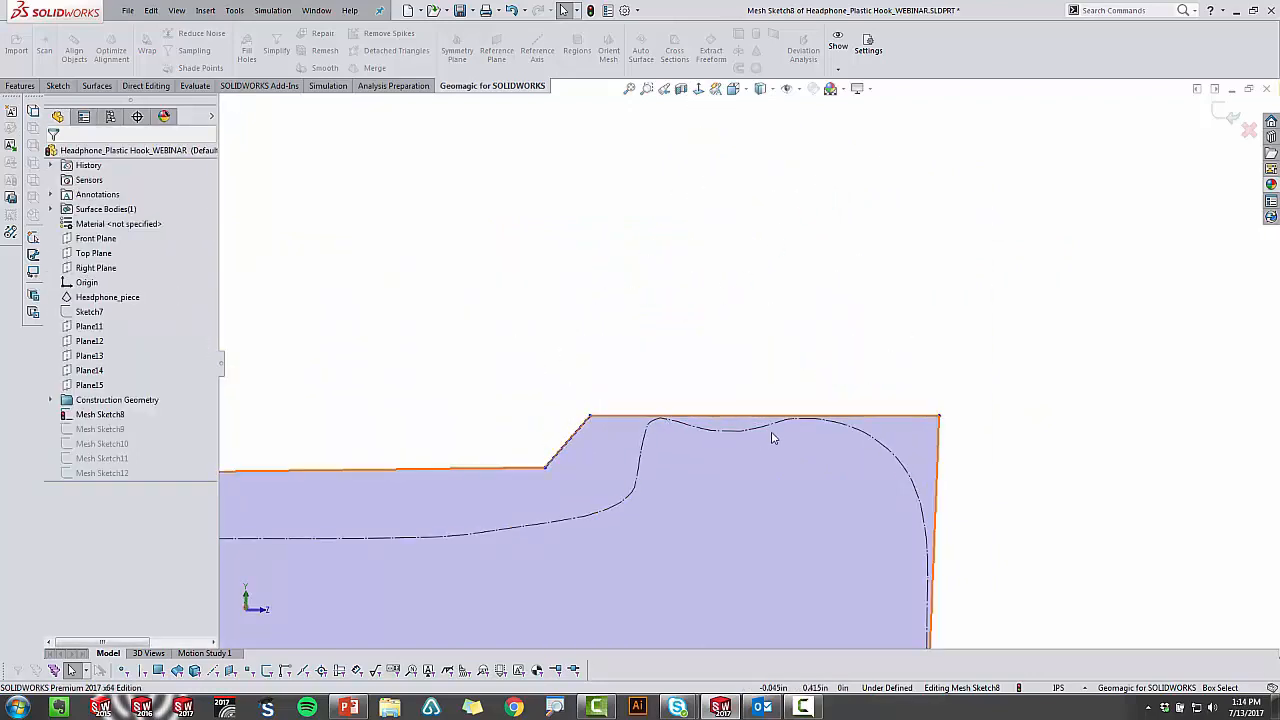
pyautogui.scroll(3, 897, 403)
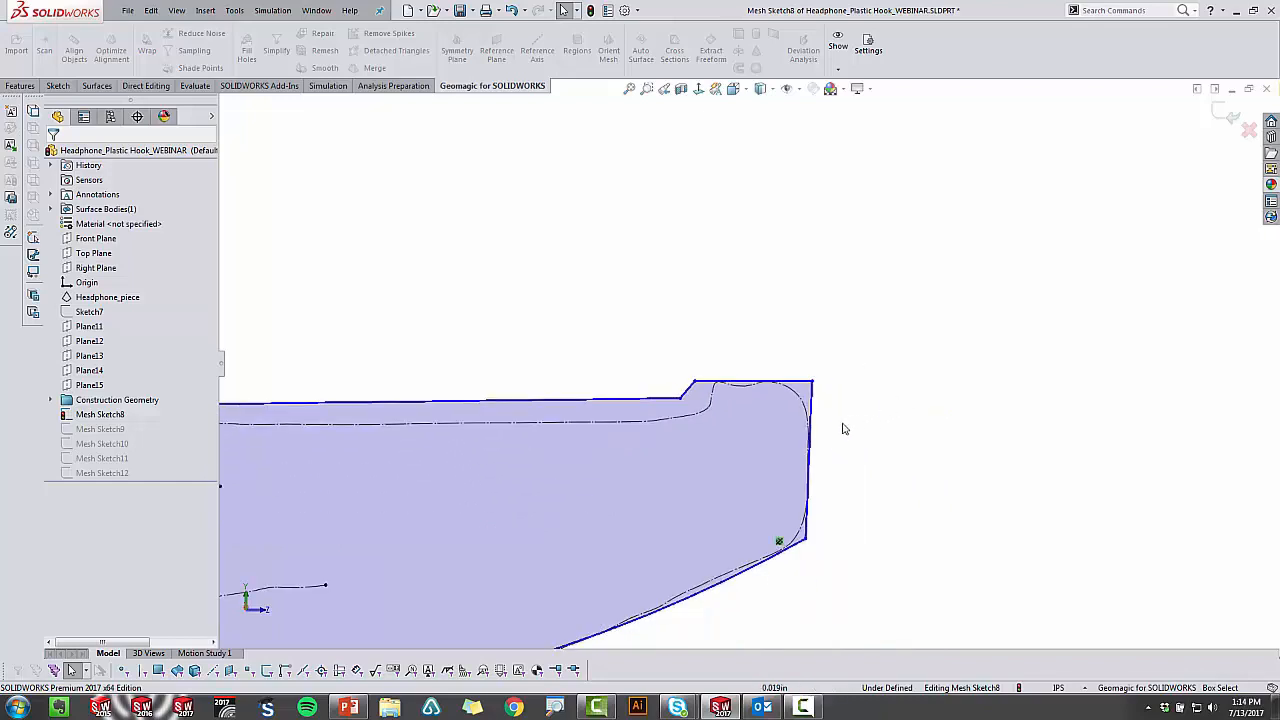
pyautogui.click(811, 374)
pyautogui.press('Escape')
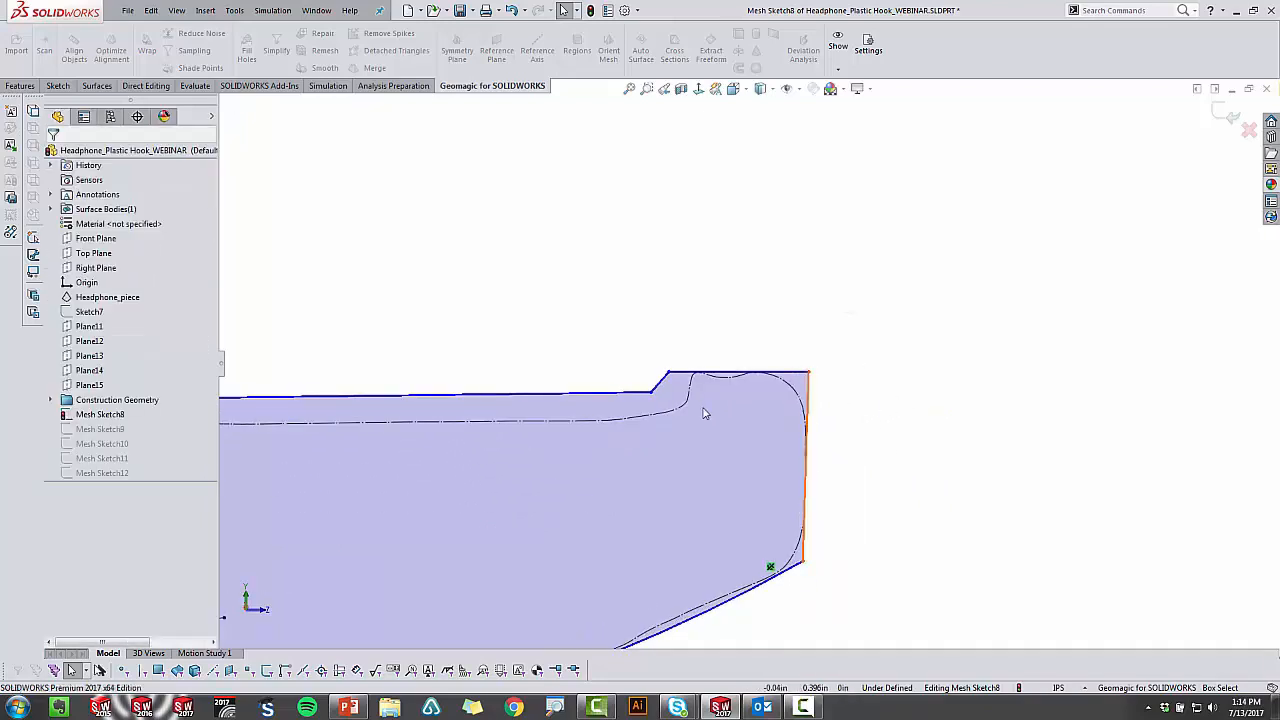
# Step: Move the raised tab's inner lower and upper-left corners so its slanted side matches the step in the section outline
pyautogui.scroll(-2, 665, 407)
pyautogui.moveTo(655, 386); pyautogui.dragTo(692, 421)
pyautogui.click(651, 353)
pyautogui.click(681, 357)
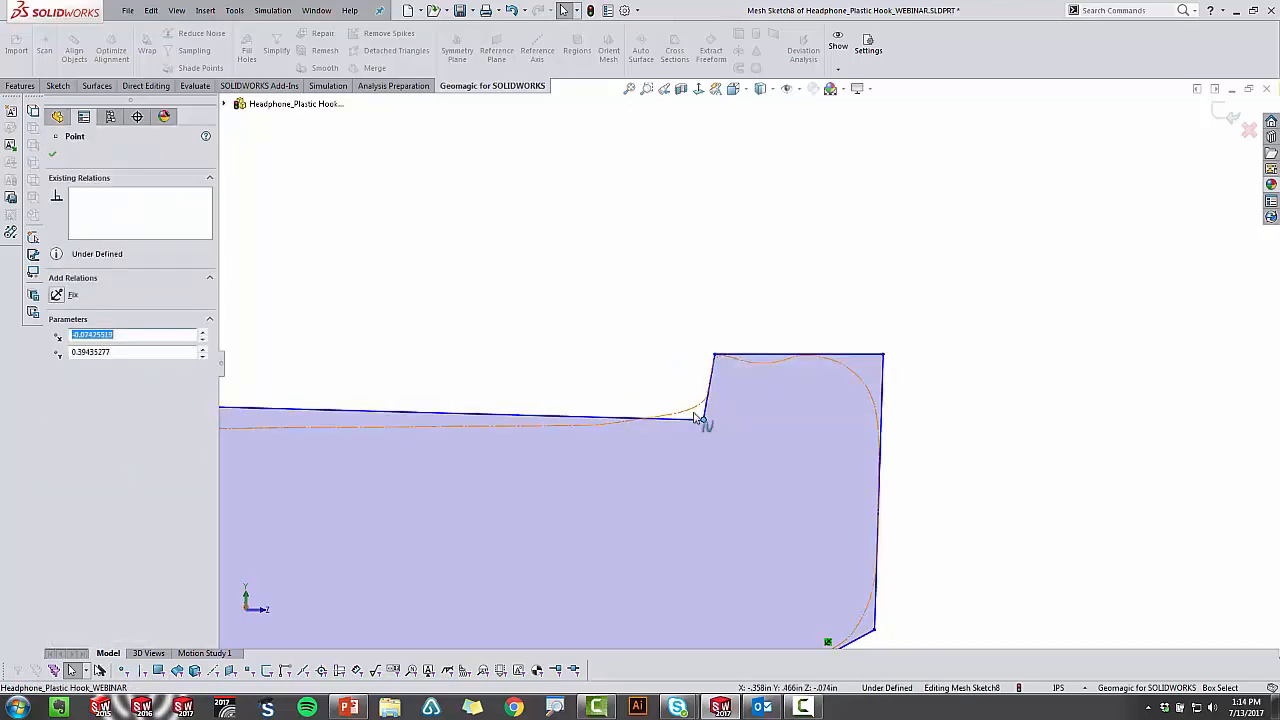
pyautogui.click(680, 361)
# Step: Move the profile's upper-left corner down so the long upper line lies along the section outline
pyautogui.scroll(6, 680, 361)
pyautogui.scroll(-3, 435, 384)
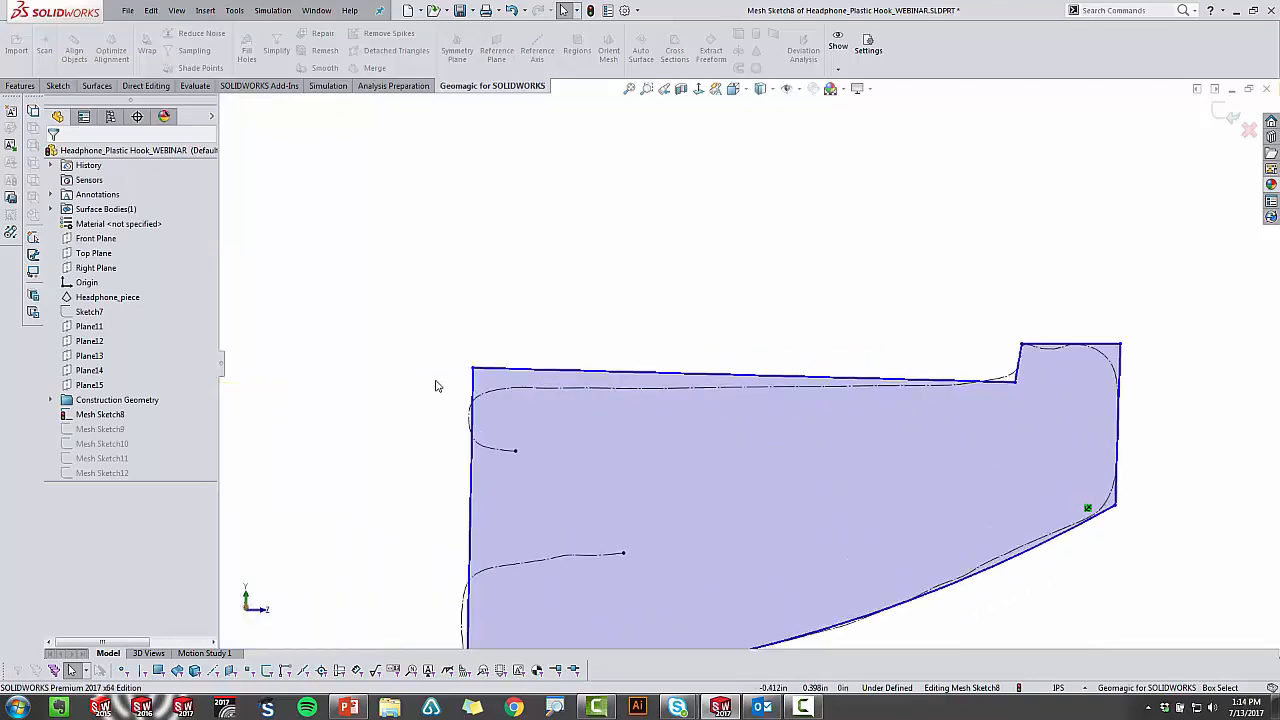
pyautogui.click(485, 374)
pyautogui.moveTo(473, 371)
pyautogui.mouseDown()
pyautogui.moveTo(475, 395)
pyautogui.moveTo(467, 388)
pyautogui.mouseUp()
pyautogui.click(419, 393)
# Step: Fine-tune the corner where the long upper line meets the raised tab so the line overlaps the section's upper edge
pyautogui.scroll(-5, 771, 417)
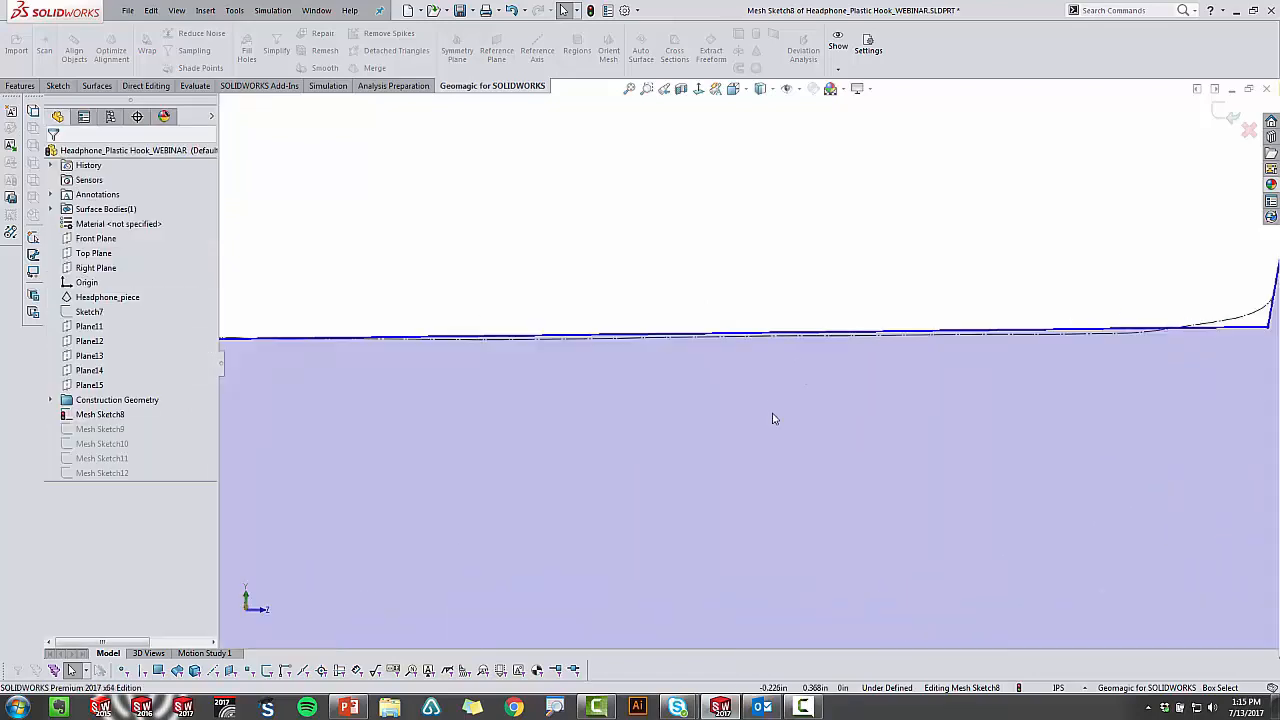
pyautogui.scroll(3, 932, 356)
pyautogui.scroll(-3, 1098, 352)
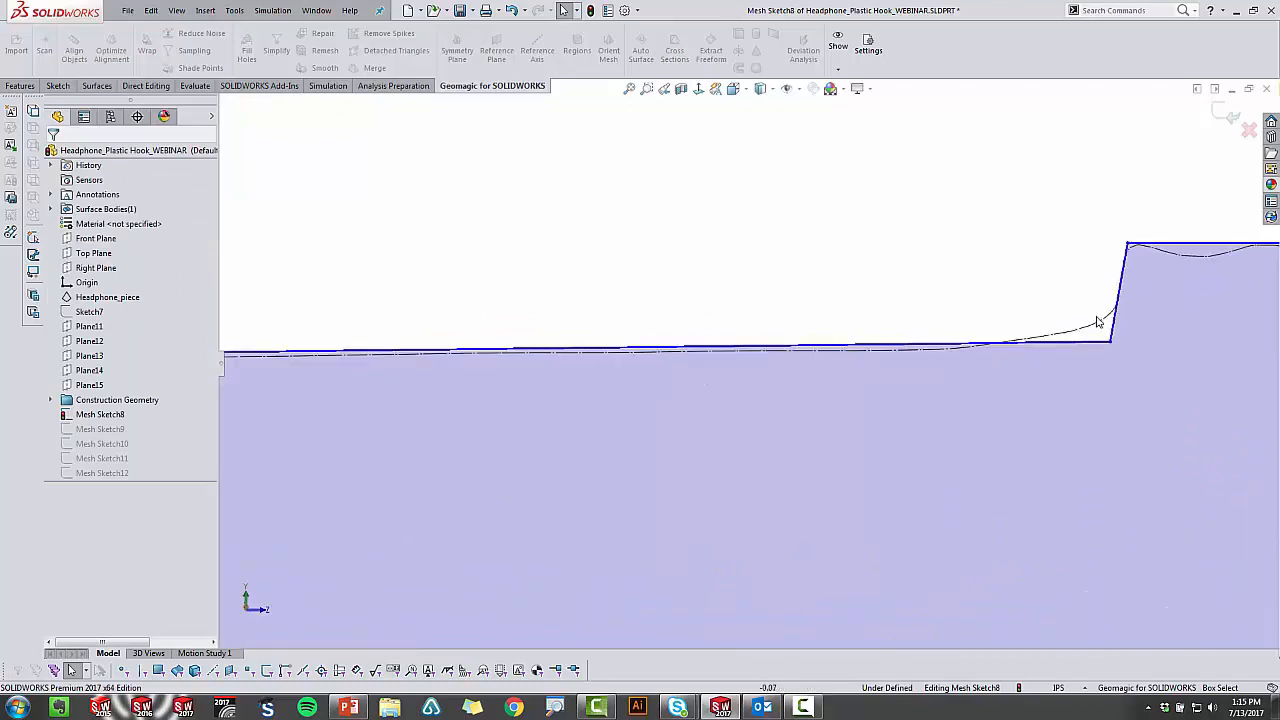
pyautogui.moveTo(1097, 354); pyautogui.dragTo(1093, 358)
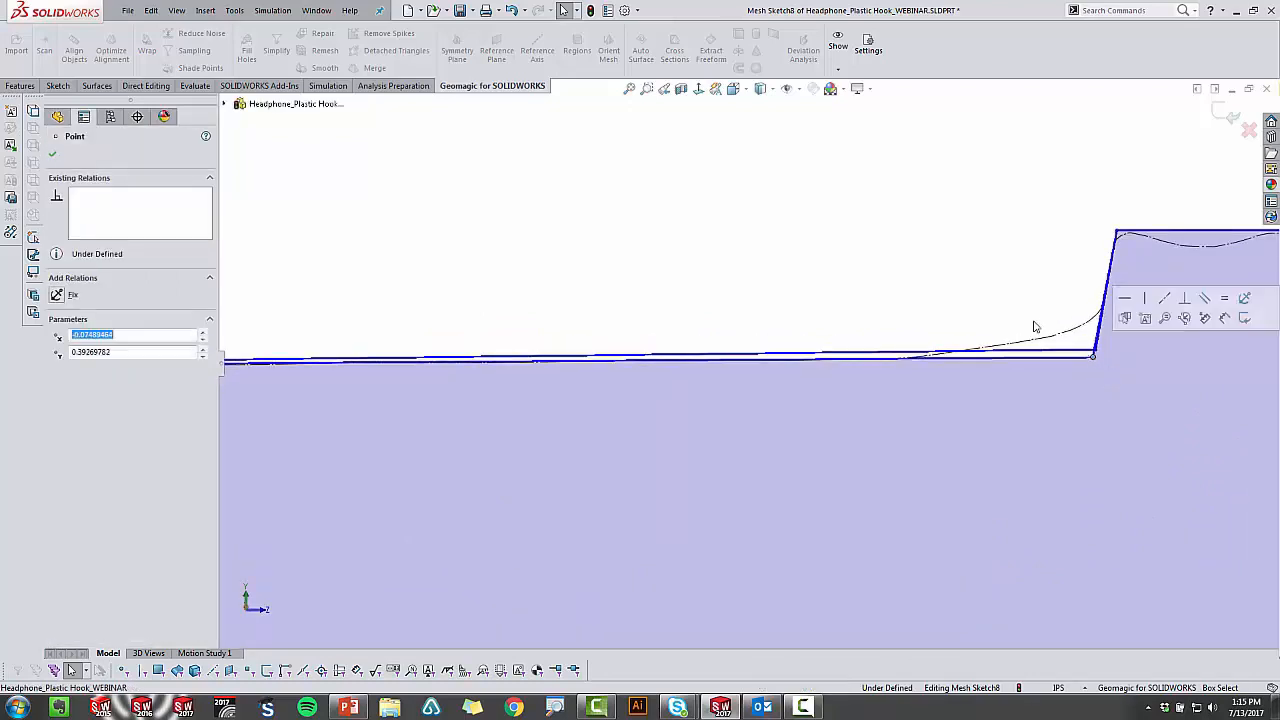
pyautogui.click(846, 257)
# Step: Shift the profile's lower-left corner slightly outward so the left line matches the section's left extent
pyautogui.scroll(5, 606, 349)
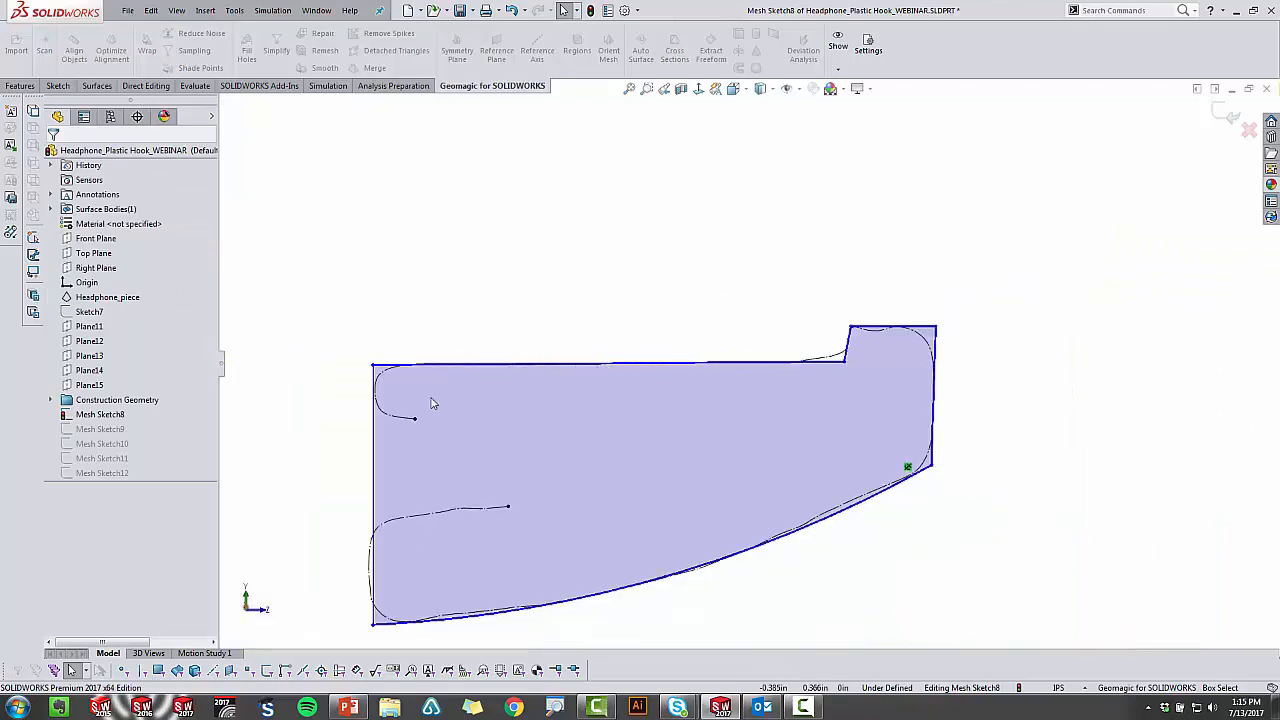
pyautogui.scroll(-1, 406, 489)
pyautogui.scroll(2, 411, 500)
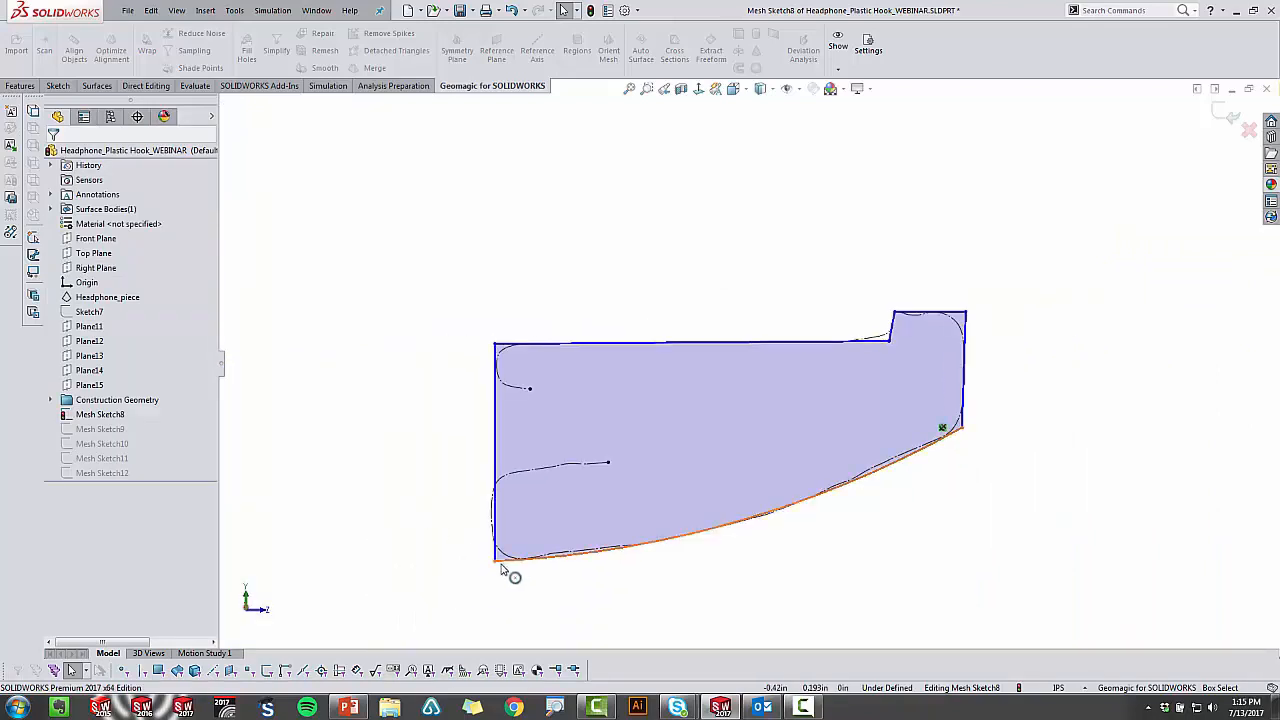
pyautogui.click(494, 564)
pyautogui.moveTo(483, 564); pyautogui.dragTo(489, 564)
pyautogui.click(423, 548)
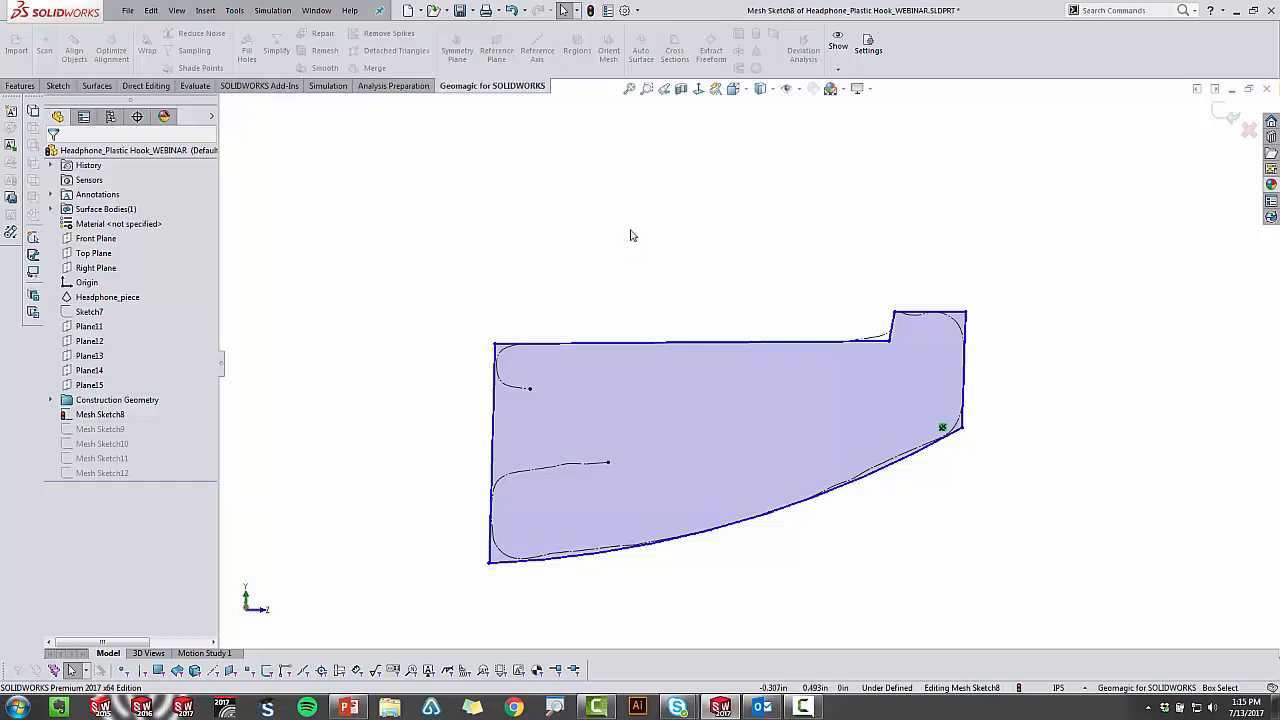
# Step: Fully define the Mesh Sketch8 profile with automatic relations and dimensions, and exit the sketch
pyautogui.moveTo(644, 235); pyautogui.dragTo(690, 274, button='right')
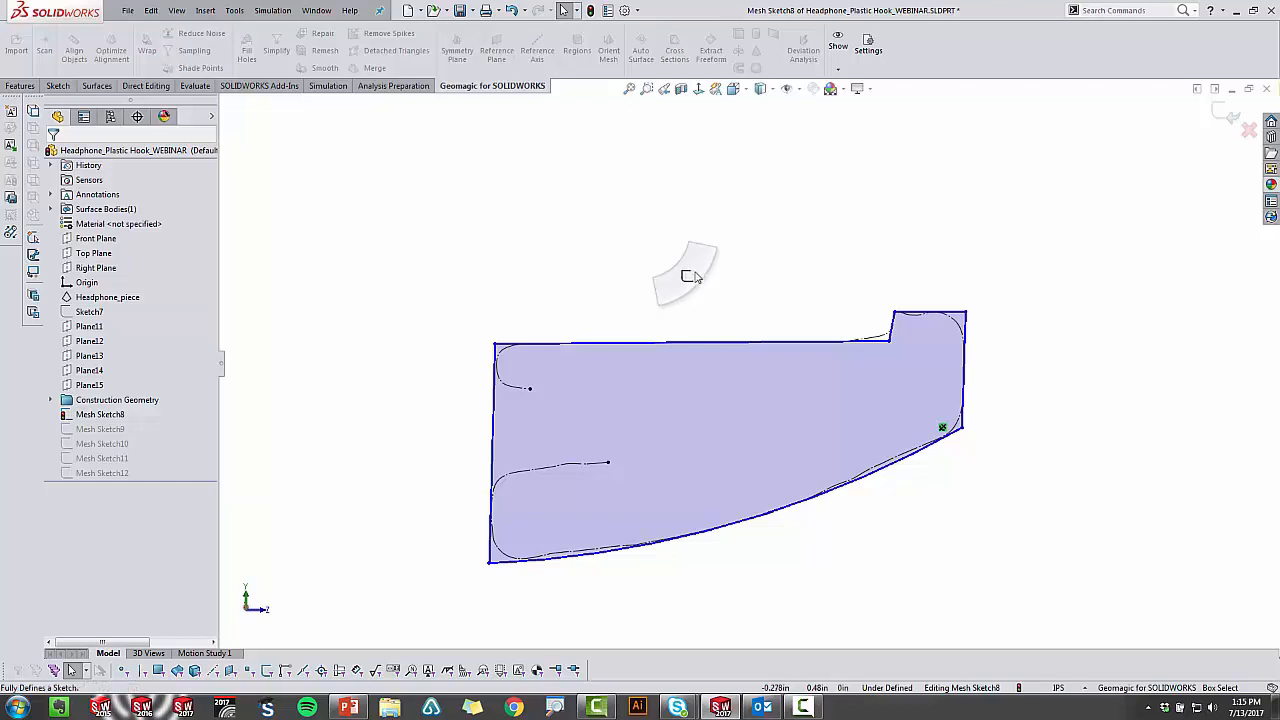
pyautogui.press('Return')
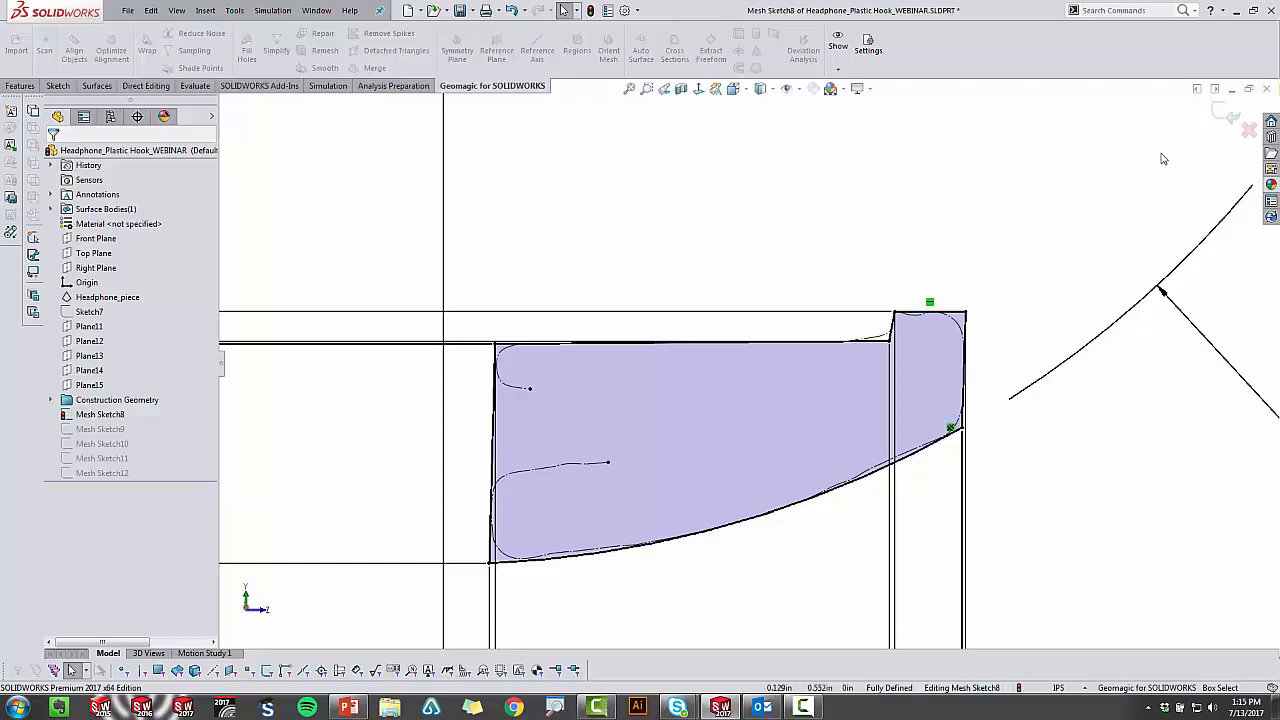
pyautogui.click(1231, 120)
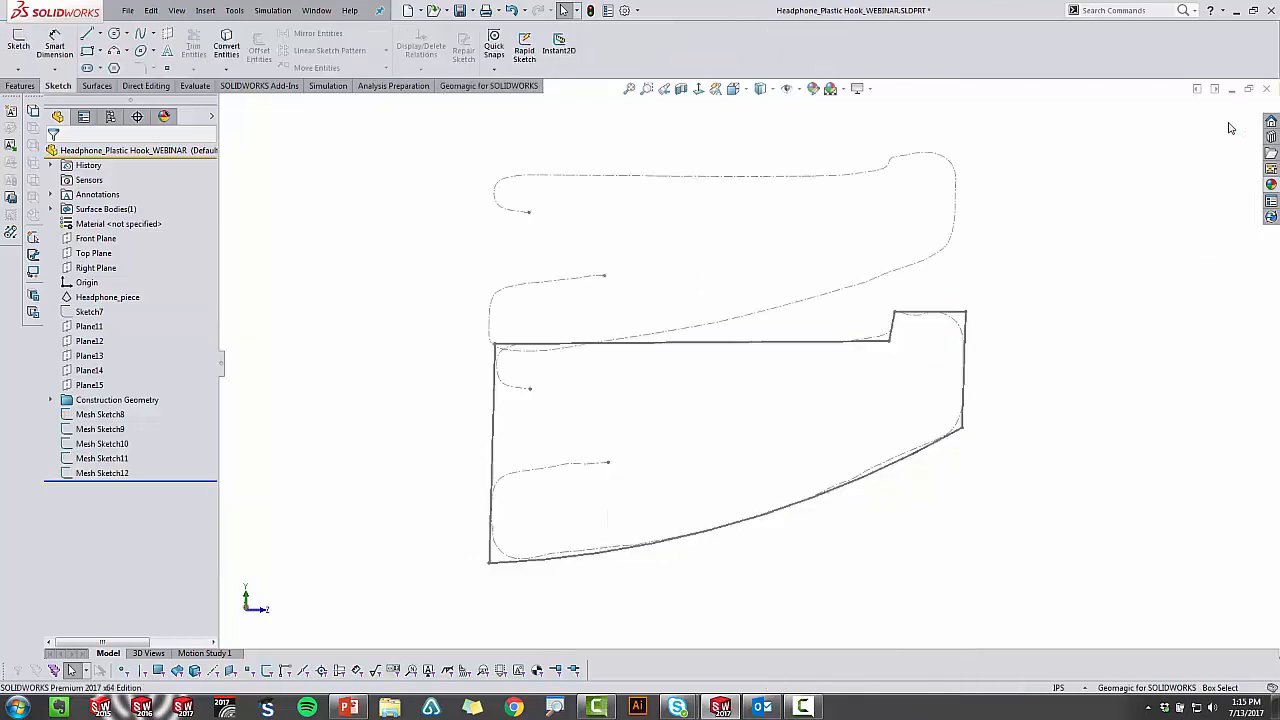
# Step: Open Mesh Sketch9 for editing in a view normal to its plane, and hide the finished Mesh Sketch8
pyautogui.scroll(1, 1112, 409)
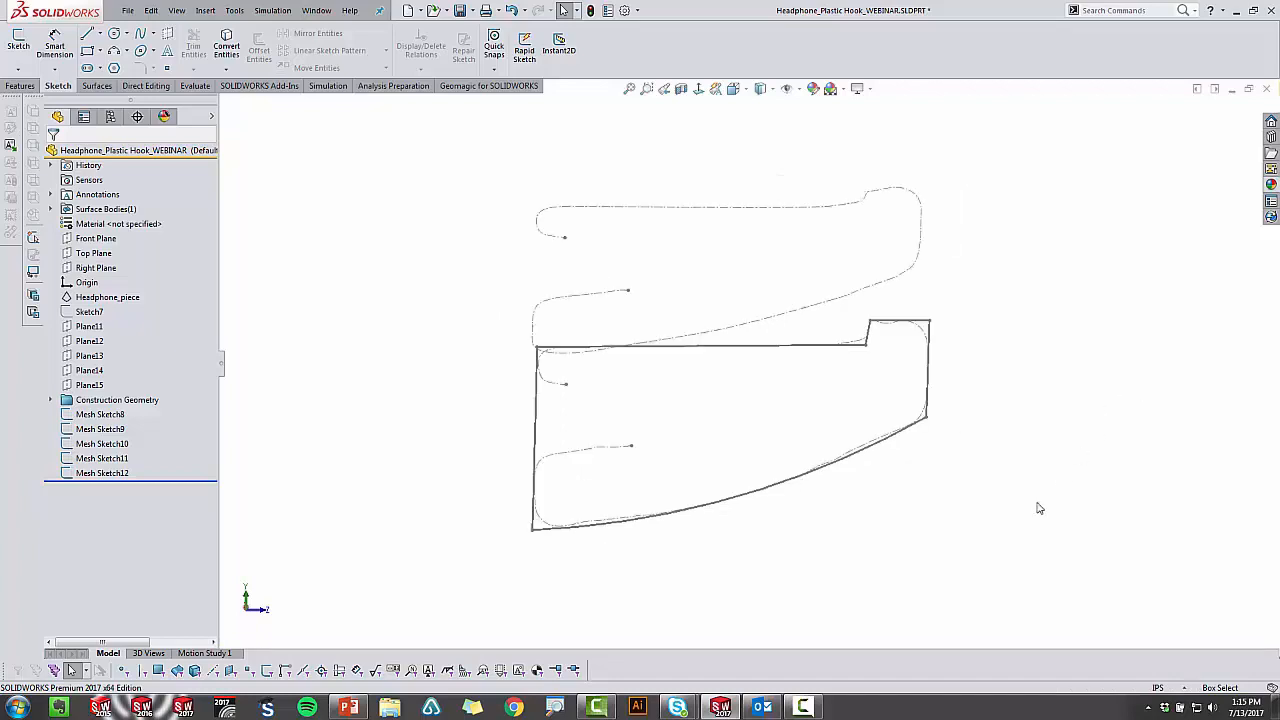
pyautogui.moveTo(1047, 487); pyautogui.dragTo(1112, 427, button='right')
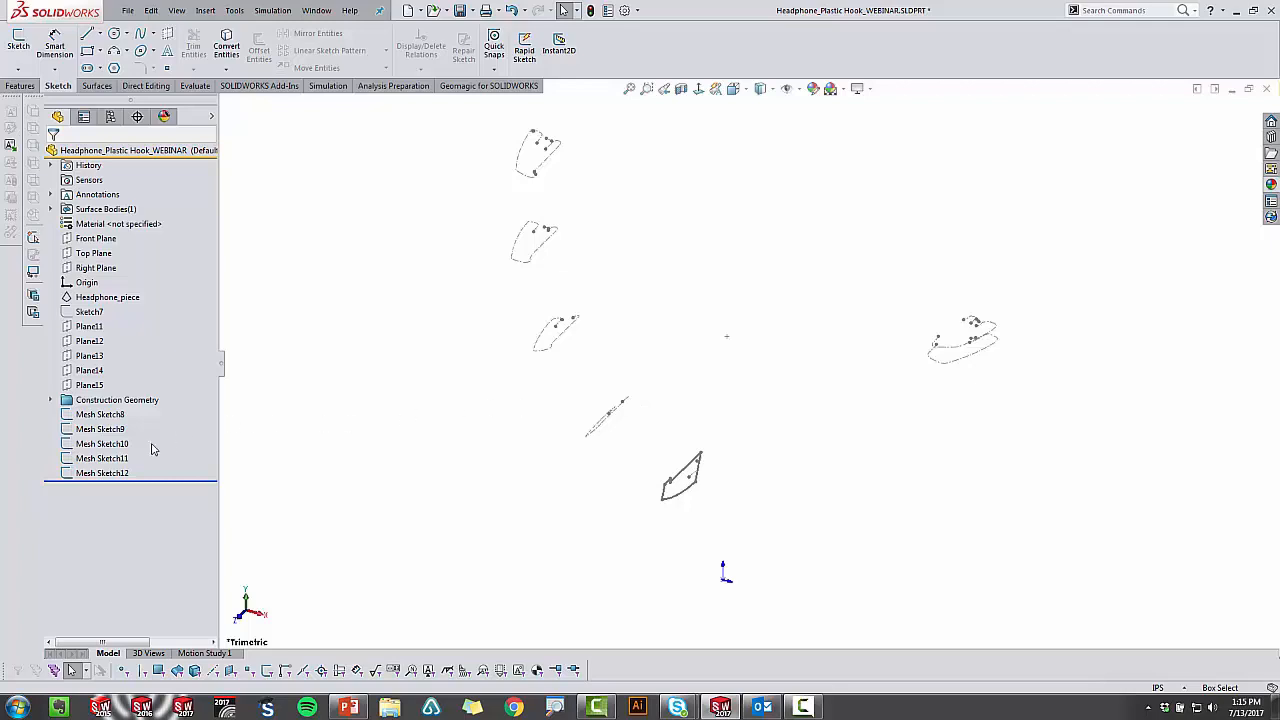
pyautogui.click(115, 433)
pyautogui.click(137, 390)
pyautogui.press('space')
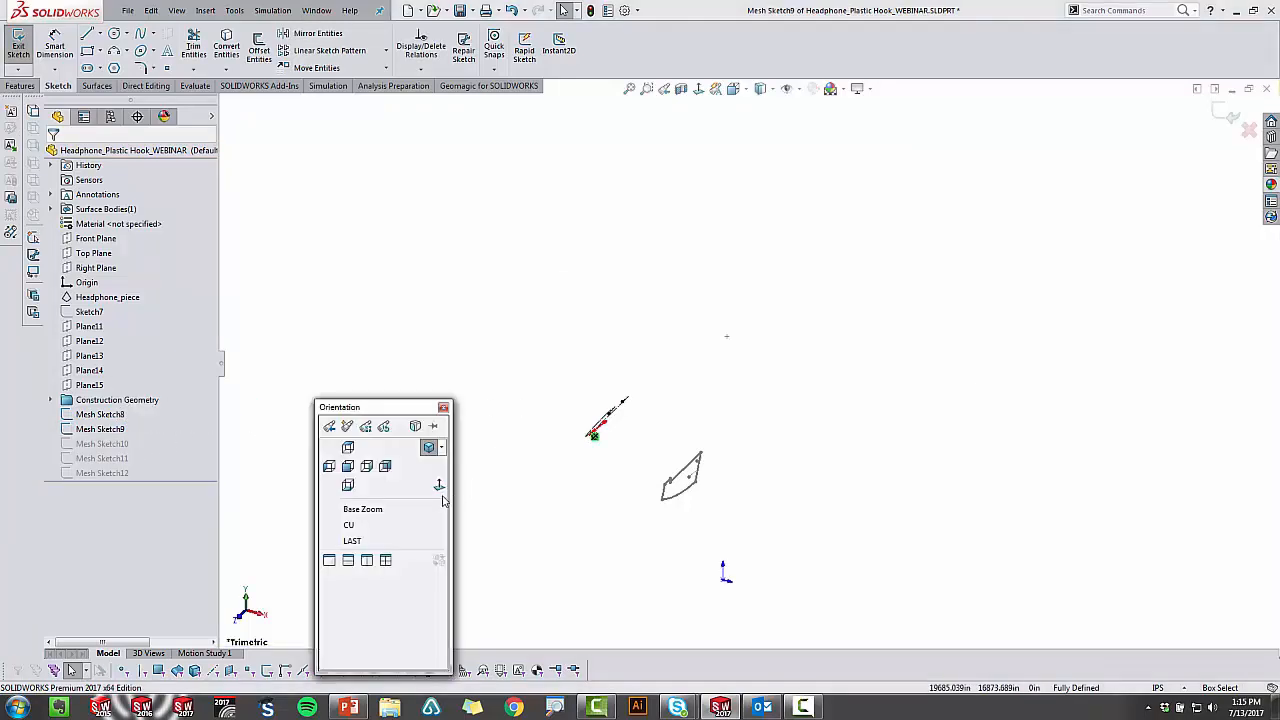
pyautogui.click(438, 490)
pyautogui.click(106, 415)
pyautogui.click(131, 393)
pyautogui.scroll(-3, 845, 372)
pyautogui.press('l')
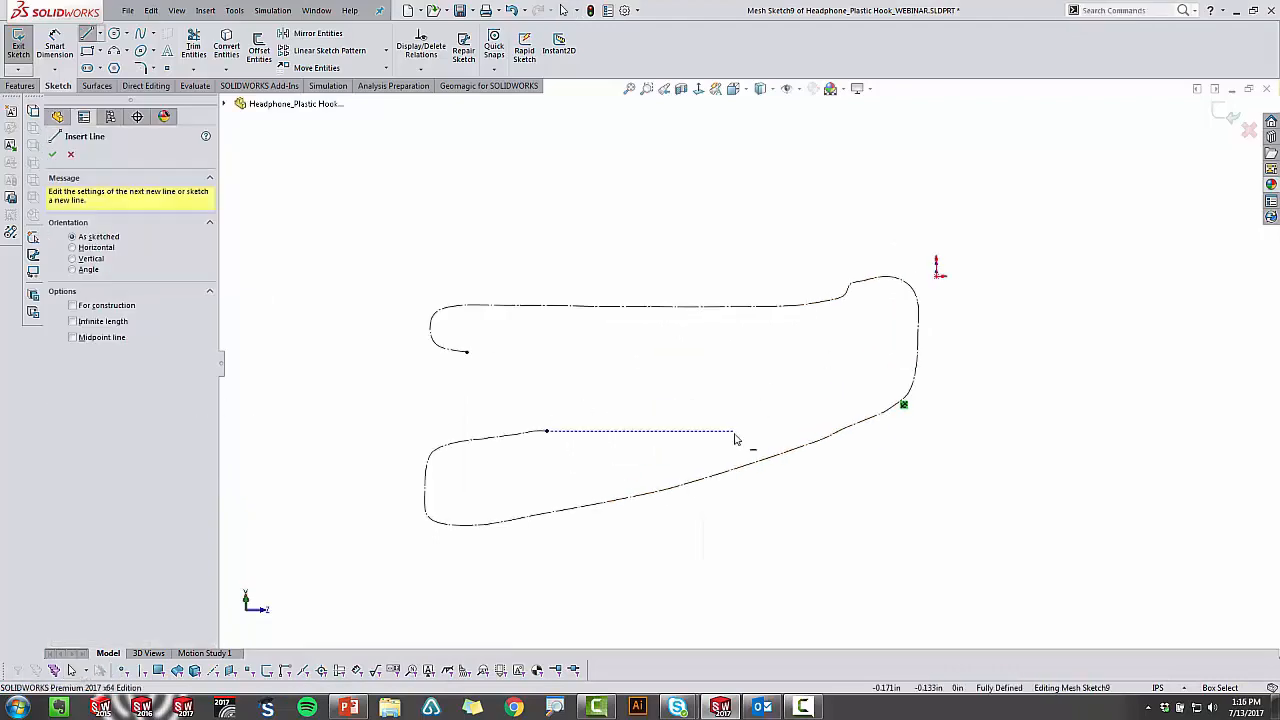
# Step: Trace the lower curved edge of the Mesh Sketch9 section with a three-point arc and adjust its end and curvature
pyautogui.press('a')
pyautogui.click(423, 531)
pyautogui.click(913, 408)
pyautogui.click(784, 456)
pyautogui.press('Escape')
pyautogui.moveTo(913, 408); pyautogui.dragTo(923, 398)
pyautogui.moveTo(657, 487); pyautogui.dragTo(658, 491)
# Step: Close the Mesh Sketch9 profile with connected lines along the right end, raised tab, upper edge and left side
pyautogui.press('l')
pyautogui.click(923, 398)
pyautogui.click(928, 275)
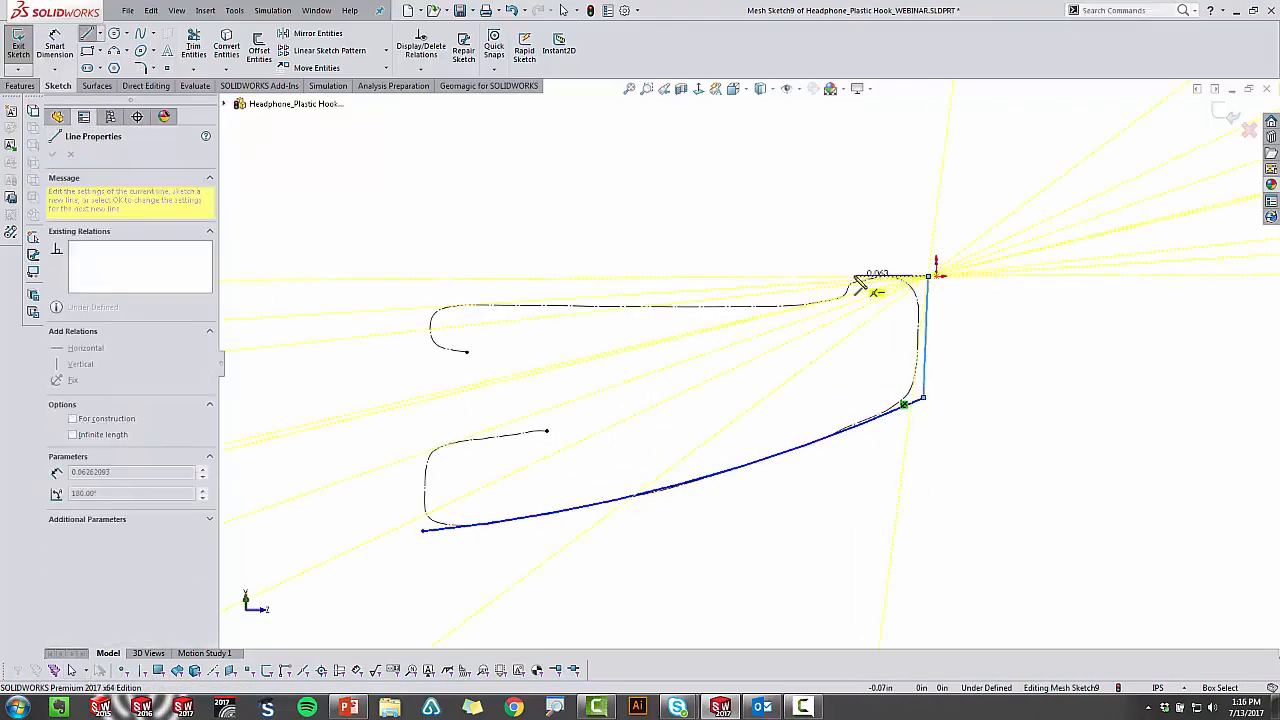
pyautogui.click(831, 283)
pyautogui.click(429, 289)
pyautogui.click(423, 531)
pyautogui.press('Escape')
# Step: Adjust the raised tab's corners in Mesh Sketch9 so its lines follow the section outline
pyautogui.scroll(-3, 912, 399)
pyautogui.moveTo(940, 227); pyautogui.dragTo(928, 226)
pyautogui.moveTo(771, 199); pyautogui.dragTo(791, 238)
pyautogui.moveTo(799, 163); pyautogui.dragTo(806, 191)
pyautogui.scroll(-2, 914, 190)
pyautogui.moveTo(916, 201); pyautogui.dragTo(917, 194)
pyautogui.moveTo(738, 212); pyautogui.dragTo(738, 219)
pyautogui.moveTo(917, 194); pyautogui.dragTo(918, 189)
# Step: Move the upper-left corner of the Mesh Sketch9 profile so the long upper line lies along the section outline
pyautogui.scroll(5, 690, 305)
pyautogui.scroll(-2, 330, 325)
pyautogui.moveTo(438, 288); pyautogui.dragTo(458, 314)
pyautogui.click(399, 313)
pyautogui.click(826, 247)
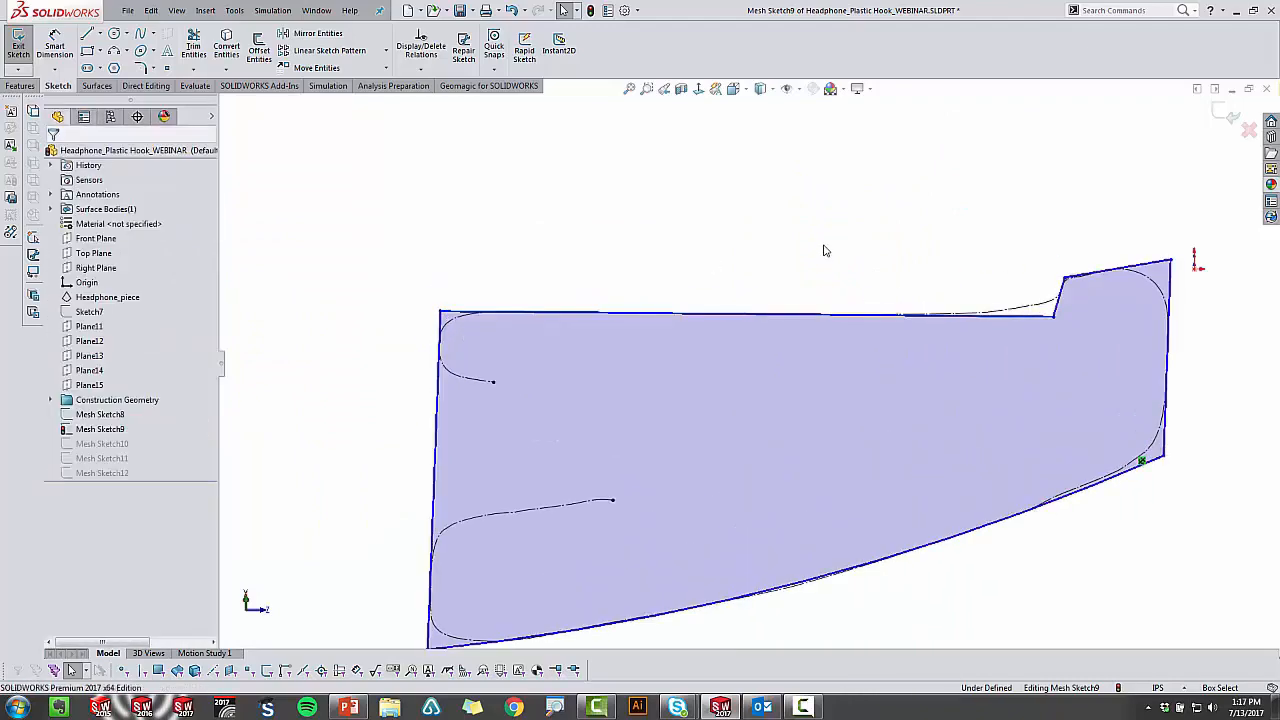
pyautogui.scroll(2, 828, 247)
# Step: Exit and hide Mesh Sketch9, and open Mesh Sketch10 for editing
pyautogui.click(1228, 117)
pyautogui.click(100, 429)
pyautogui.click(127, 409)
pyautogui.click(102, 444)
pyautogui.click(120, 405)
# Step: Trace the lower curved edge of the Mesh Sketch10 section with a three-point arc between its two lower corners
pyautogui.press('s')
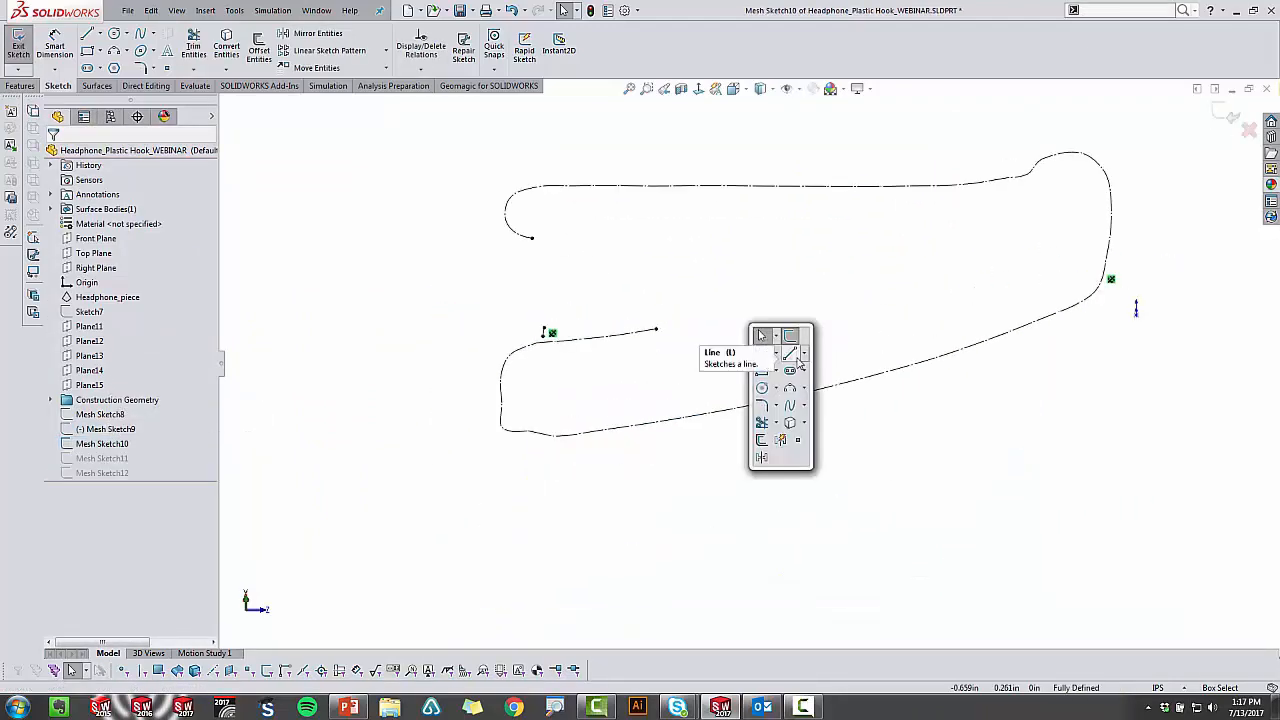
pyautogui.click(794, 389)
pyautogui.click(500, 443)
pyautogui.click(1109, 295)
pyautogui.click(846, 394)
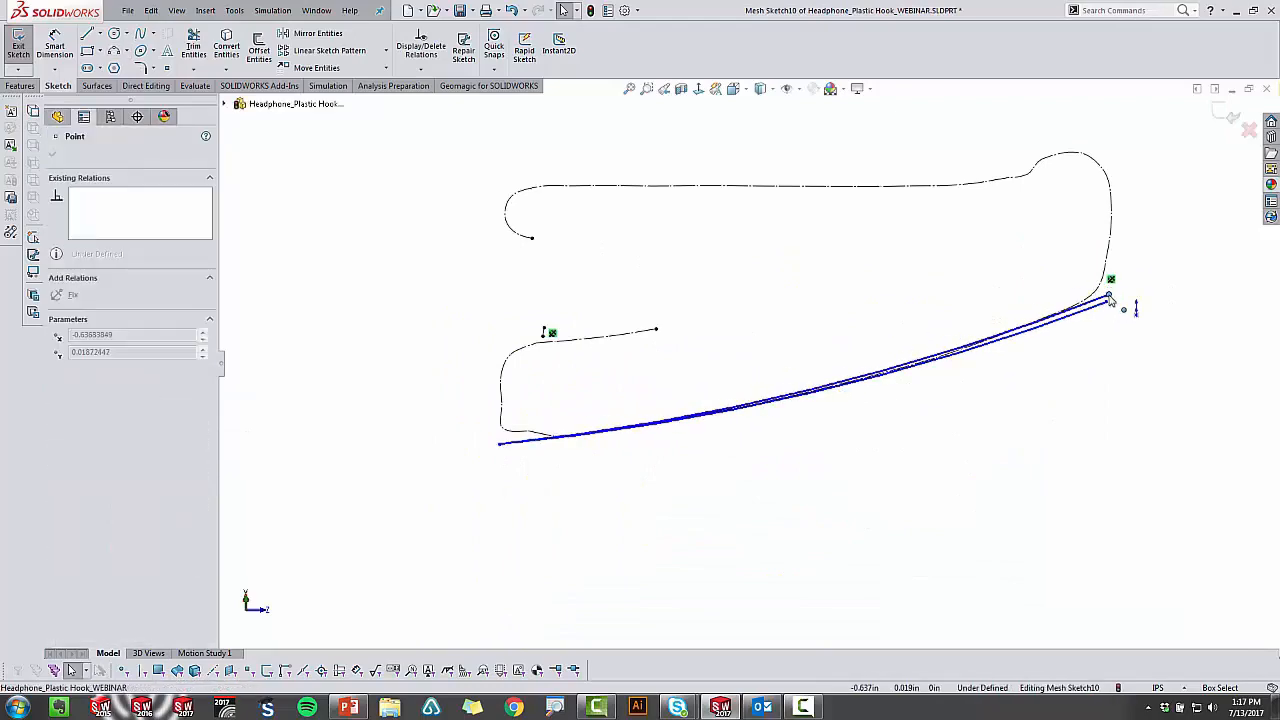
# Step: Close the Mesh Sketch10 profile with connected lines along the right end, raised tab, upper edge and left side
pyautogui.press('l')
pyautogui.click(1109, 295)
pyautogui.click(1114, 147)
pyautogui.click(1037, 156)
pyautogui.click(1021, 181)
pyautogui.click(500, 186)
pyautogui.click(500, 443)
pyautogui.press('Escape')
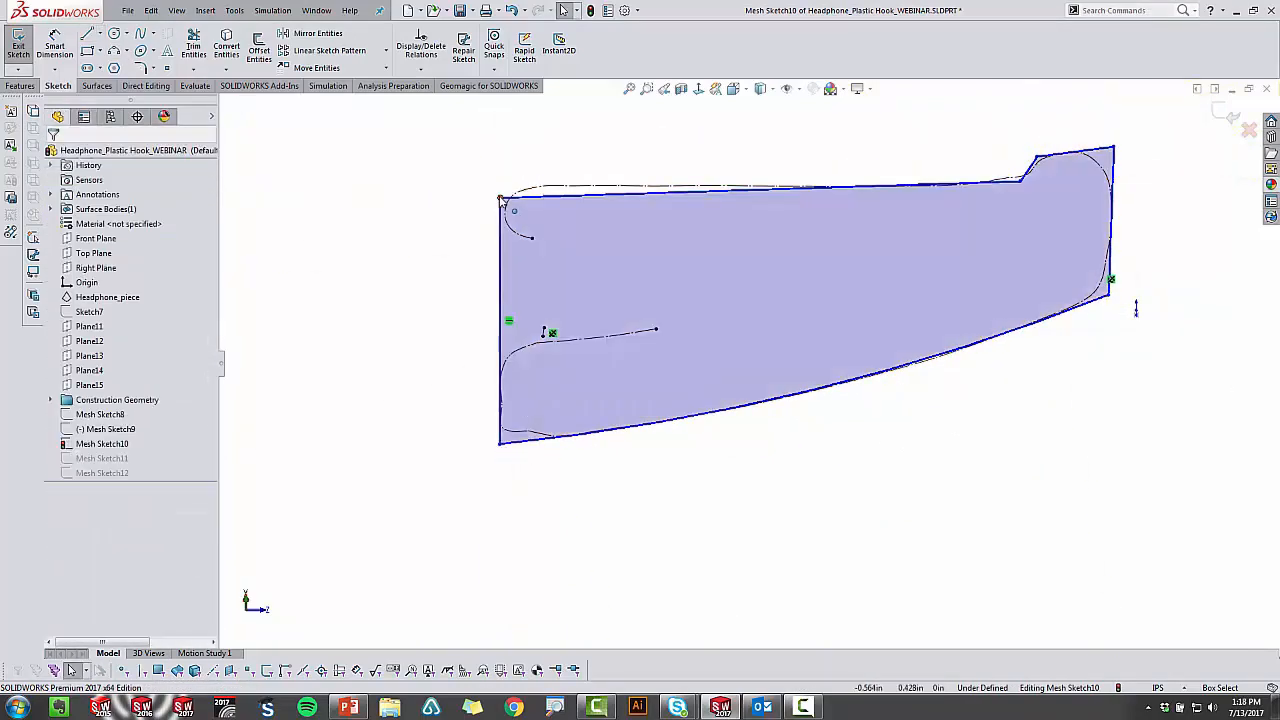
# Step: Delete the vertical relation on the left line of Mesh Sketch10 and align the upper-left corner with the section outline
pyautogui.click(500, 444)
pyautogui.press('Escape')
pyautogui.press('Delete')
pyautogui.moveTo(501, 186); pyautogui.dragTo(530, 186)
pyautogui.press('Escape')
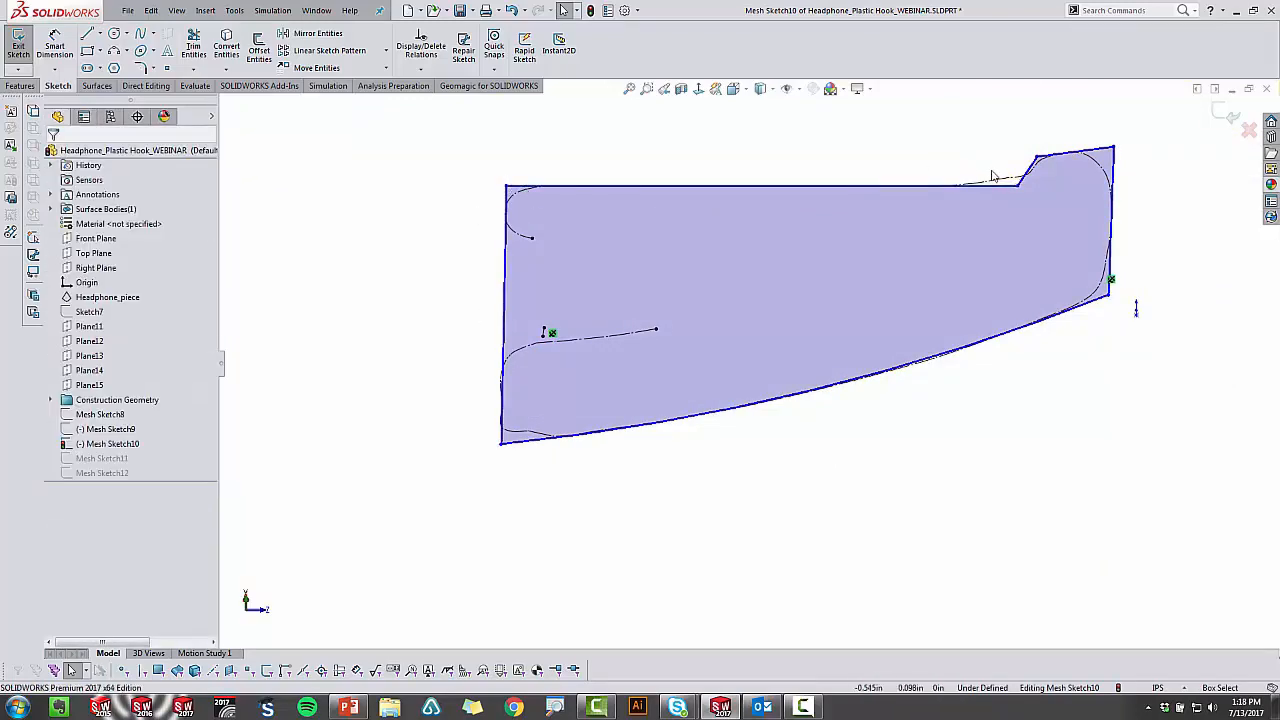
# Step: Fully define the Mesh Sketch10 profile and exit the sketch
pyautogui.scroll(-4, 993, 176)
pyautogui.click(918, 245)
pyautogui.press('Escape')
pyautogui.scroll(5, 925, 250)
pyautogui.click(1225, 115)
# Step: Hide Mesh Sketch10 and open Mesh Sketch11 for editing with its whole section in view
pyautogui.click(100, 444)
pyautogui.click(103, 421)
pyautogui.click(100, 458)
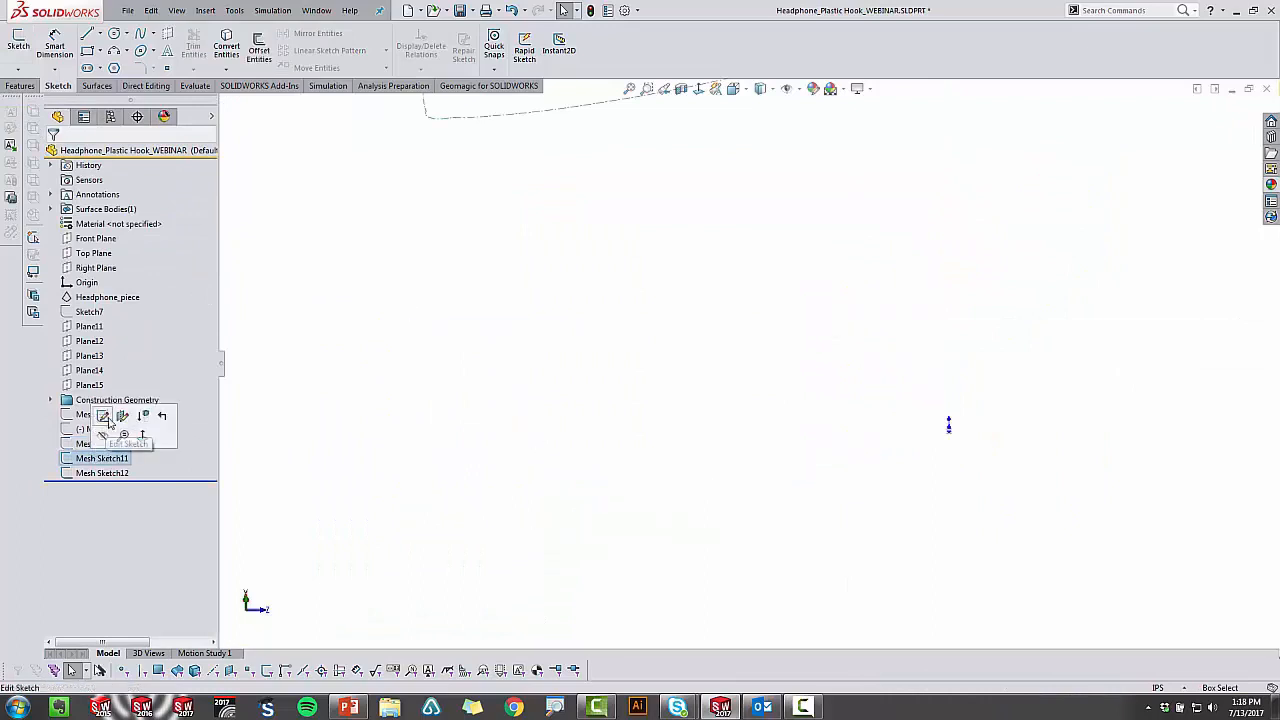
pyautogui.click(103, 415)
pyautogui.scroll(1, 557, 474)
pyautogui.moveTo(1036, 232); pyautogui.dragTo(1184, 430)
pyautogui.click(1225, 115)
pyautogui.scroll(6, 1063, 280)
pyautogui.click(735, 89)
pyautogui.click(97, 444)
pyautogui.click(97, 422)
pyautogui.click(101, 458)
pyautogui.click(103, 415)
pyautogui.scroll(-5, 717, 428)
# Step: Trace the long curved edge of the Mesh Sketch11 section with a three-point arc and view the sketch normal to its plane
pyautogui.press('s')
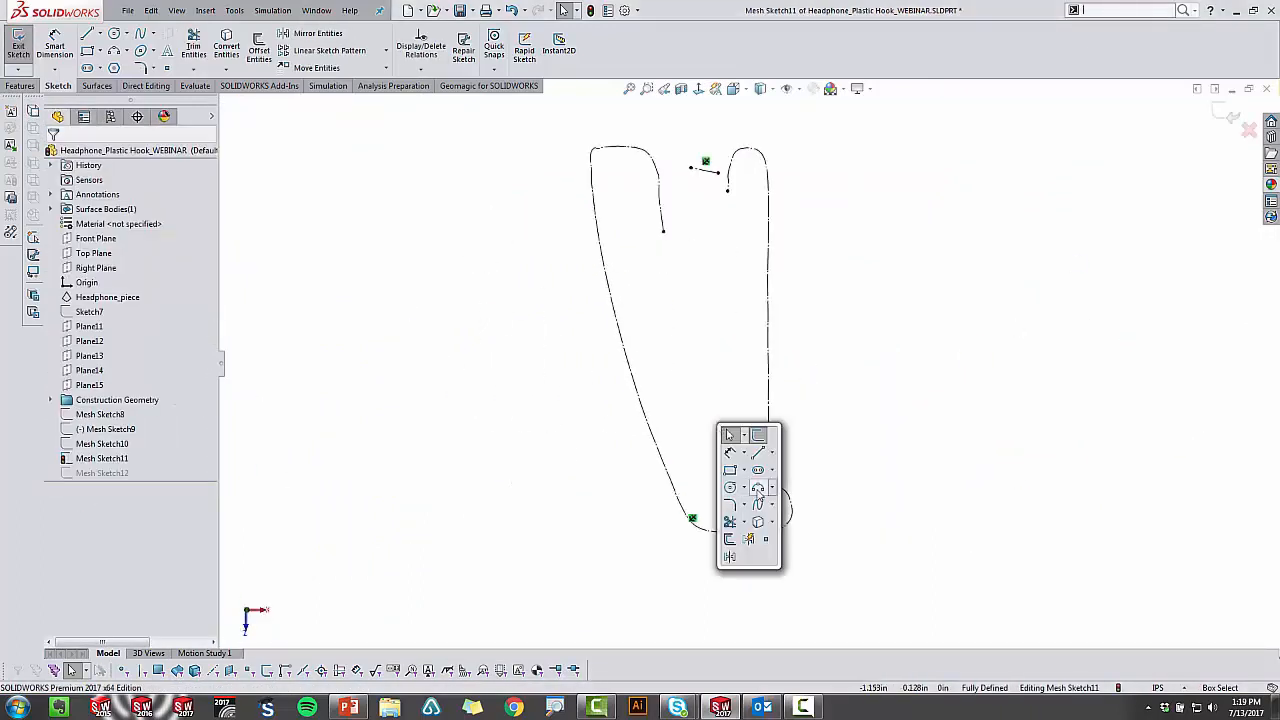
pyautogui.click(758, 487)
pyautogui.click(587, 146)
pyautogui.click(690, 528)
pyautogui.click(670, 494)
pyautogui.hotkey('ctrl', '8')
pyautogui.press('Escape')
pyautogui.scroll(-8, 922, 543)
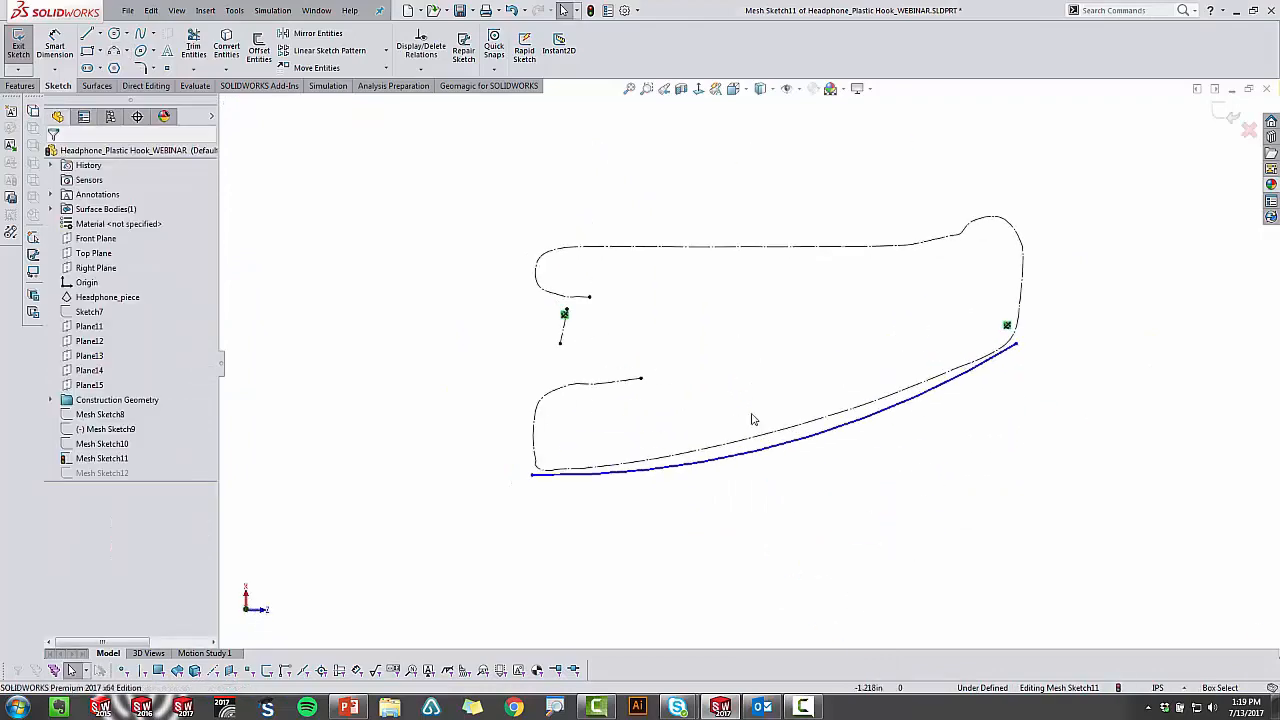
# Step: Close the Mesh Sketch11 profile with connected lines along the right end, raised tab, upper edge and left side
pyautogui.press('l')
pyautogui.click(1016, 344)
pyautogui.click(970, 213)
pyautogui.click(961, 241)
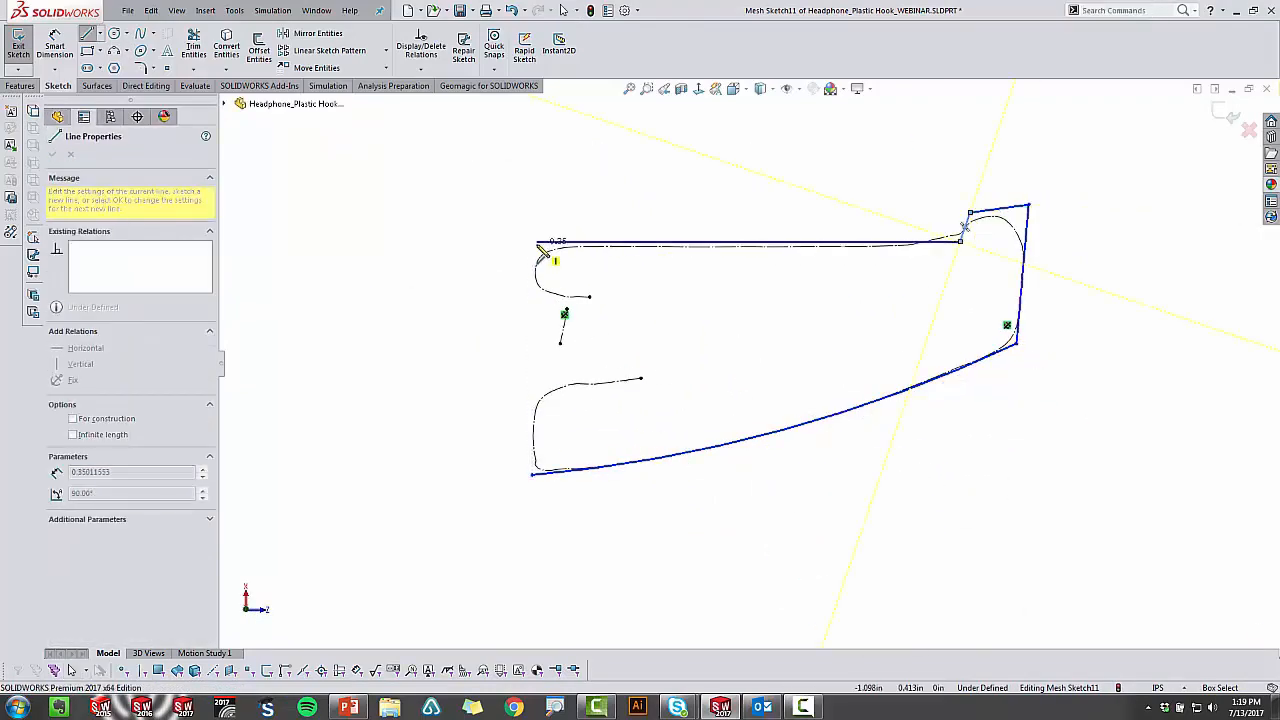
pyautogui.click(540, 249)
pyautogui.click(532, 474)
pyautogui.press('Escape')
# Step: Adjust the upper-left and raised tab corners of the Mesh Sketch11 profile to match the section outline
pyautogui.moveTo(540, 249); pyautogui.dragTo(537, 248)
pyautogui.scroll(-3, 955, 232)
pyautogui.moveTo(1002, 202); pyautogui.dragTo(1001, 212)
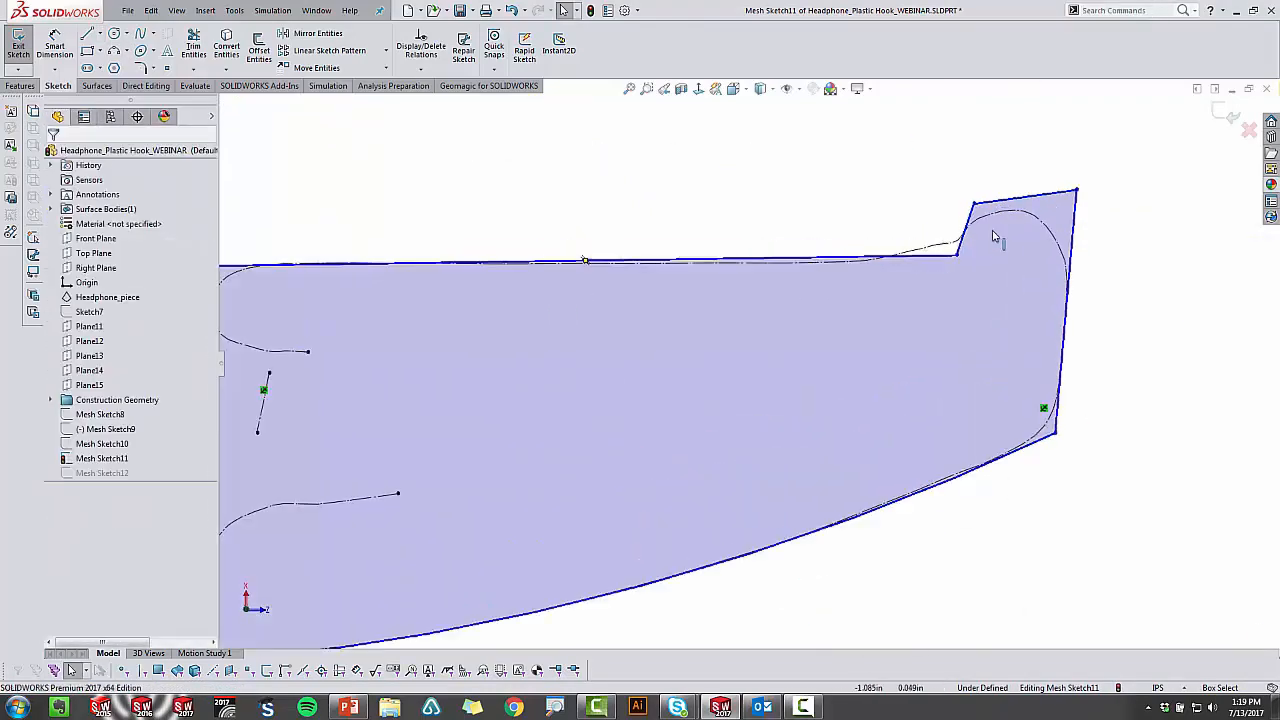
pyautogui.scroll(1, 935, 268)
pyautogui.moveTo(923, 272); pyautogui.dragTo(918, 282)
pyautogui.scroll(3, 776, 212)
# Step: Fully define all entities of Mesh Sketch11 with relations and baseline dimensions from the origin, and exit the sketch
pyautogui.click(877, 308)
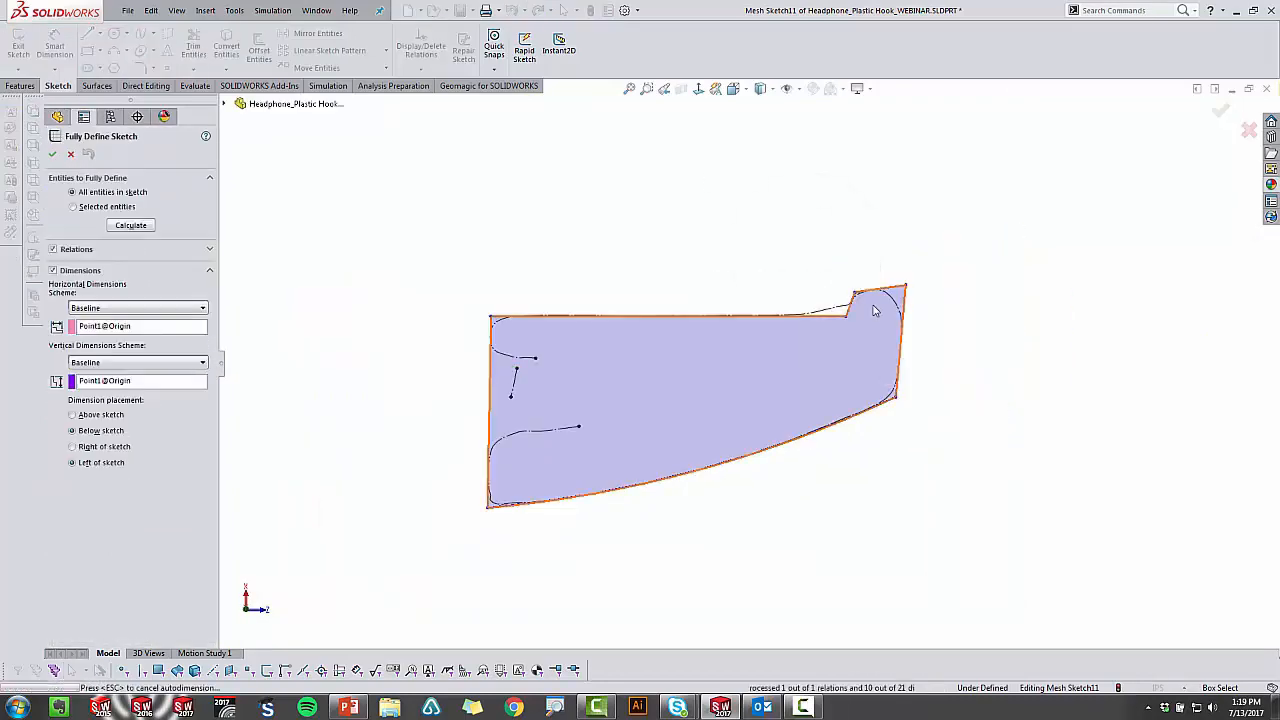
pyautogui.click(66, 152)
pyautogui.click(18, 44)
pyautogui.scroll(4, 94, 463)
# Step: Hide Mesh Sketch11 and open Mesh Sketch12 for editing
pyautogui.click(92, 460)
pyautogui.click(105, 440)
pyautogui.click(97, 473)
pyautogui.click(111, 432)
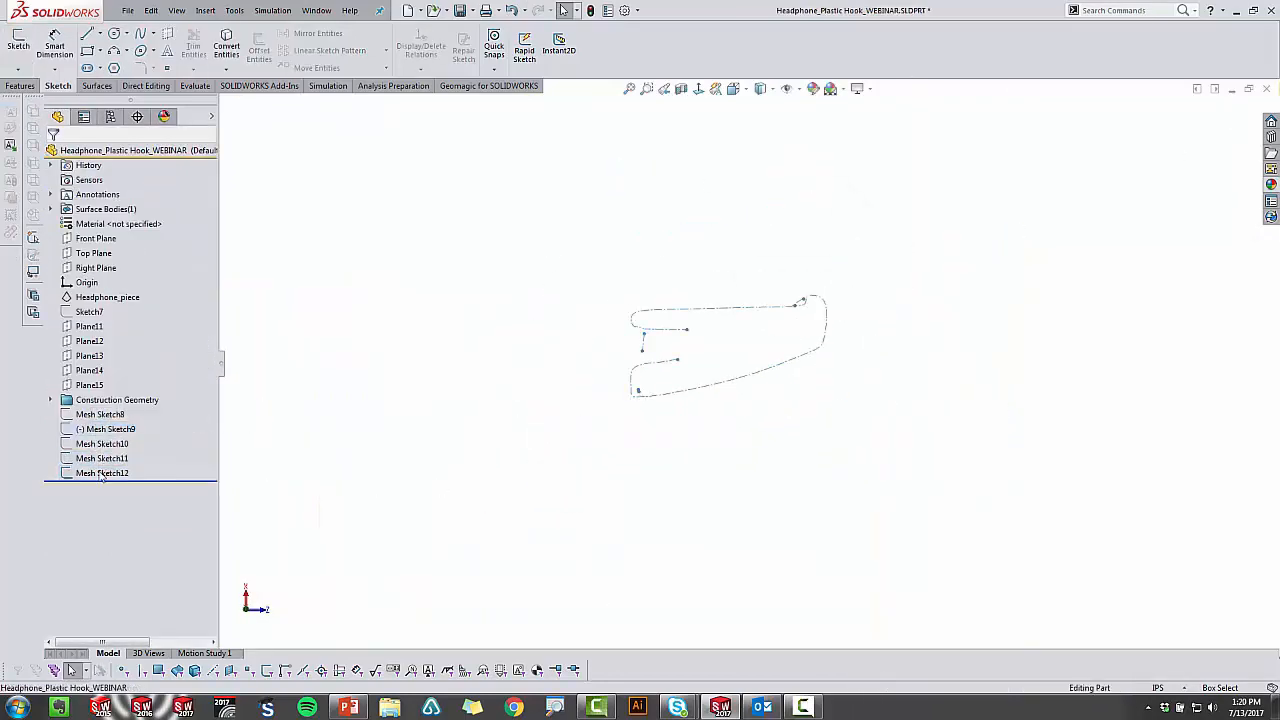
# Step: Trace the lower curved edge of the Mesh Sketch12 section with a three-point arc
pyautogui.scroll(-5, 725, 460)
pyautogui.press('s')
pyautogui.click(749, 450)
pyautogui.click(502, 483)
pyautogui.click(1013, 345)
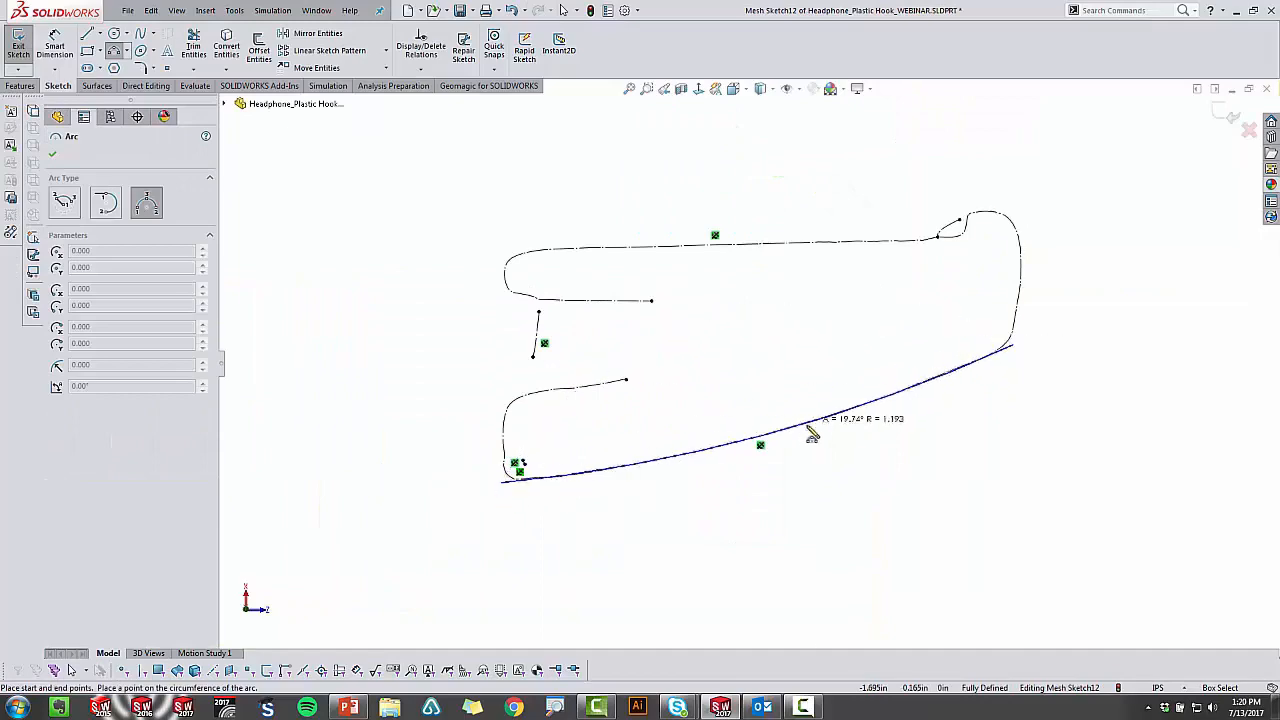
pyautogui.click(800, 427)
# Step: Close the Mesh Sketch12 profile with connected lines along the right end, raised tab, upper edge and left side
pyautogui.press('l')
pyautogui.click(1013, 345)
pyautogui.click(1026, 209)
pyautogui.click(968, 209)
pyautogui.click(960, 241)
pyautogui.click(506, 249)
pyautogui.click(502, 483)
pyautogui.press('Escape')
# Step: Fine-tune a corner of the Mesh Sketch12 profile, fully define the sketch and exit it
pyautogui.scroll(-5, 503, 486)
pyautogui.moveTo(543, 389)
pyautogui.mouseDown()
pyautogui.moveTo(563, 389)
pyautogui.moveTo(545, 392)
pyautogui.mouseUp()
pyautogui.scroll(4, 487, 375)
pyautogui.scroll(2, 487, 380)
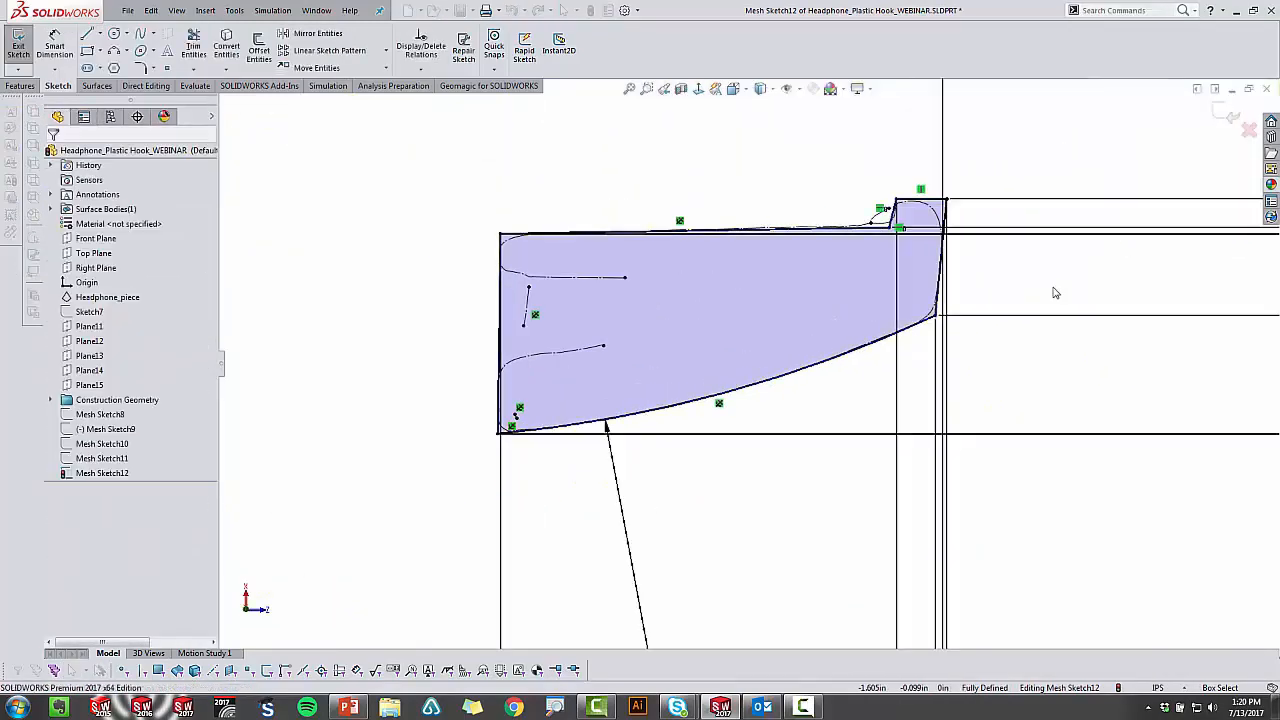
pyautogui.click(1233, 117)
# Step: Reopen Mesh Sketch9, fully define its profile and exit the sketch
pyautogui.click(108, 429)
pyautogui.click(118, 388)
pyautogui.scroll(5, 589, 334)
pyautogui.click(1233, 117)
# Step: Show Mesh Sketch8 through Mesh Sketch12 together in an isometric-style view
pyautogui.click(104, 414)
pyautogui.keyDown('shift'); pyautogui.click(107, 473); pyautogui.keyUp('shift')
pyautogui.click(117, 457)
pyautogui.click(243, 437)
pyautogui.hotkey('ctrl', '7')
pyautogui.moveTo(843, 326)
pyautogui.mouseDown(button='middle')
pyautogui.moveTo(812, 392)
pyautogui.moveTo(869, 323)
pyautogui.moveTo(914, 360)
pyautogui.moveTo(911, 377)
pyautogui.moveTo(869, 326)
pyautogui.moveTo(834, 366)
pyautogui.mouseUp(button='middle')
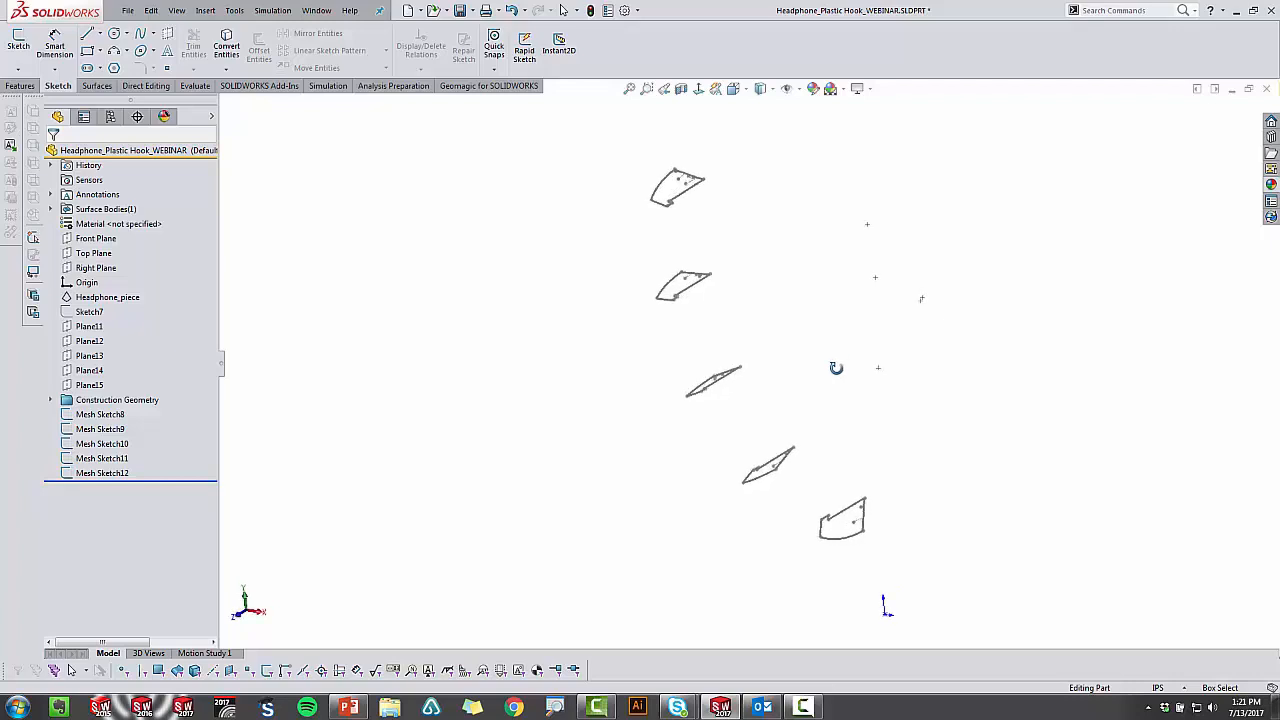
# Step: Show the Headphone_piece mesh body and orient it so all five profiles are accessible along its arm
pyautogui.click(118, 301)
pyautogui.click(129, 277)
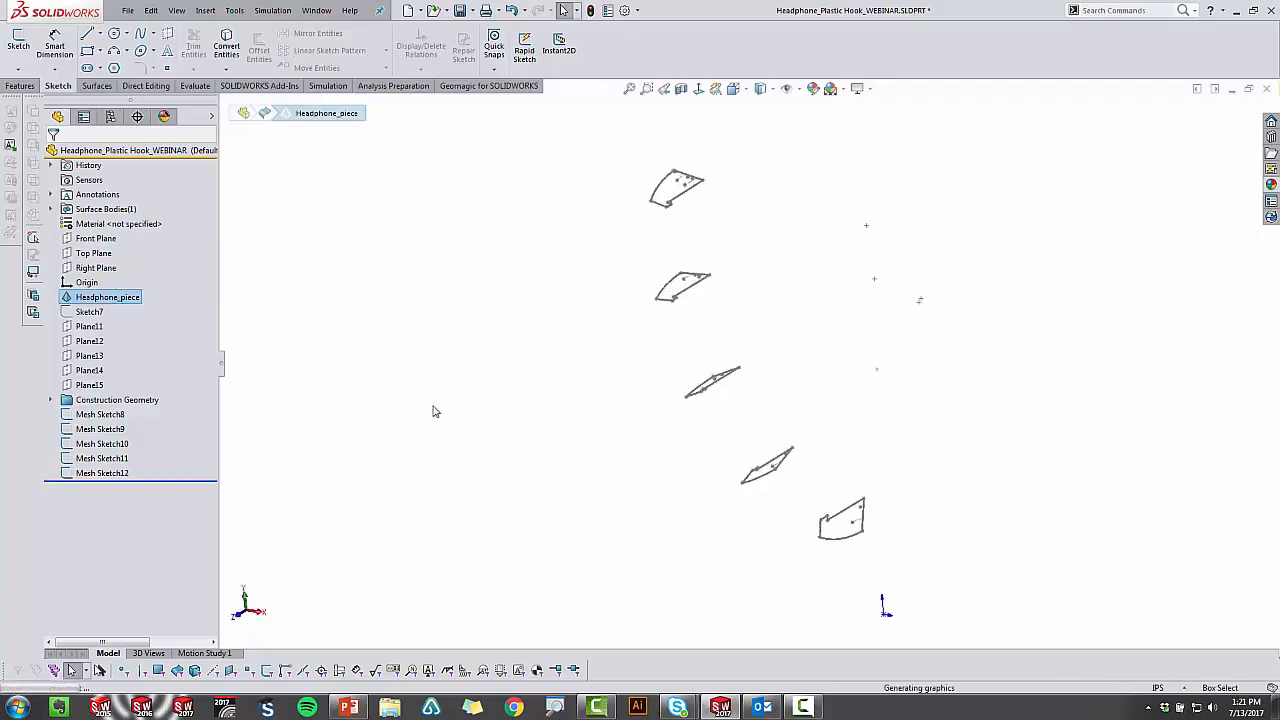
pyautogui.moveTo(553, 457)
pyautogui.mouseDown(button='middle')
pyautogui.moveTo(609, 380)
pyautogui.moveTo(651, 391)
pyautogui.moveTo(663, 411)
pyautogui.moveTo(557, 429)
pyautogui.moveTo(666, 477)
pyautogui.moveTo(923, 421)
pyautogui.mouseUp(button='middle')
pyautogui.scroll(-1, 923, 416)
pyautogui.scroll(1, 1014, 350)
pyautogui.scroll(-1, 1020, 314)
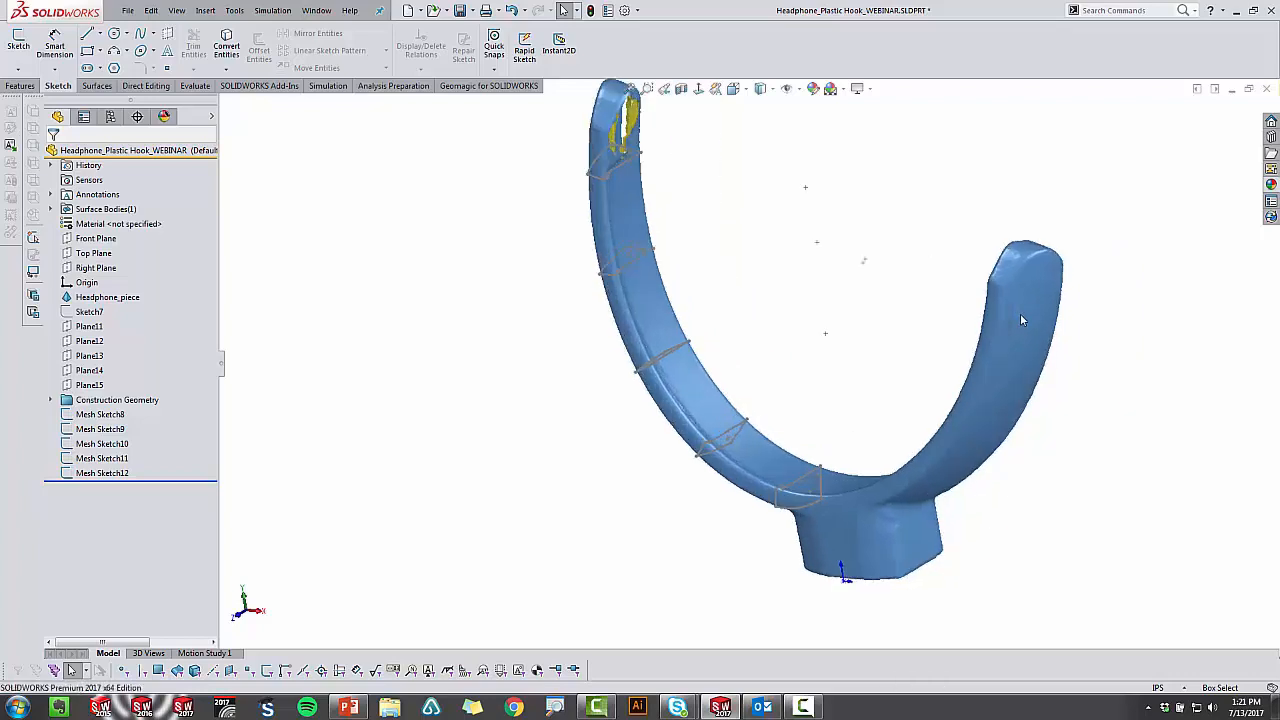
# Step: Start a Lofted Boss/Base with Mesh Sketch8 and Mesh Sketch9 as the first profiles, picked at matching tab corners
pyautogui.click(17, 86)
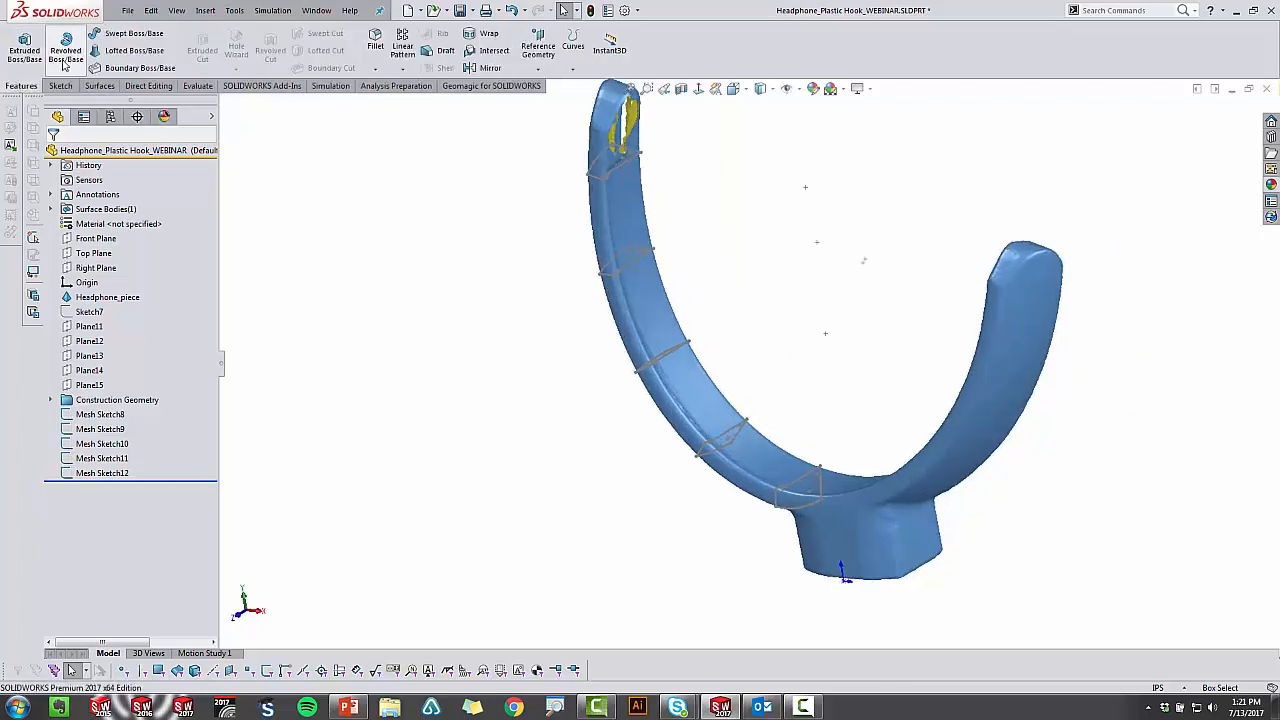
pyautogui.click(124, 51)
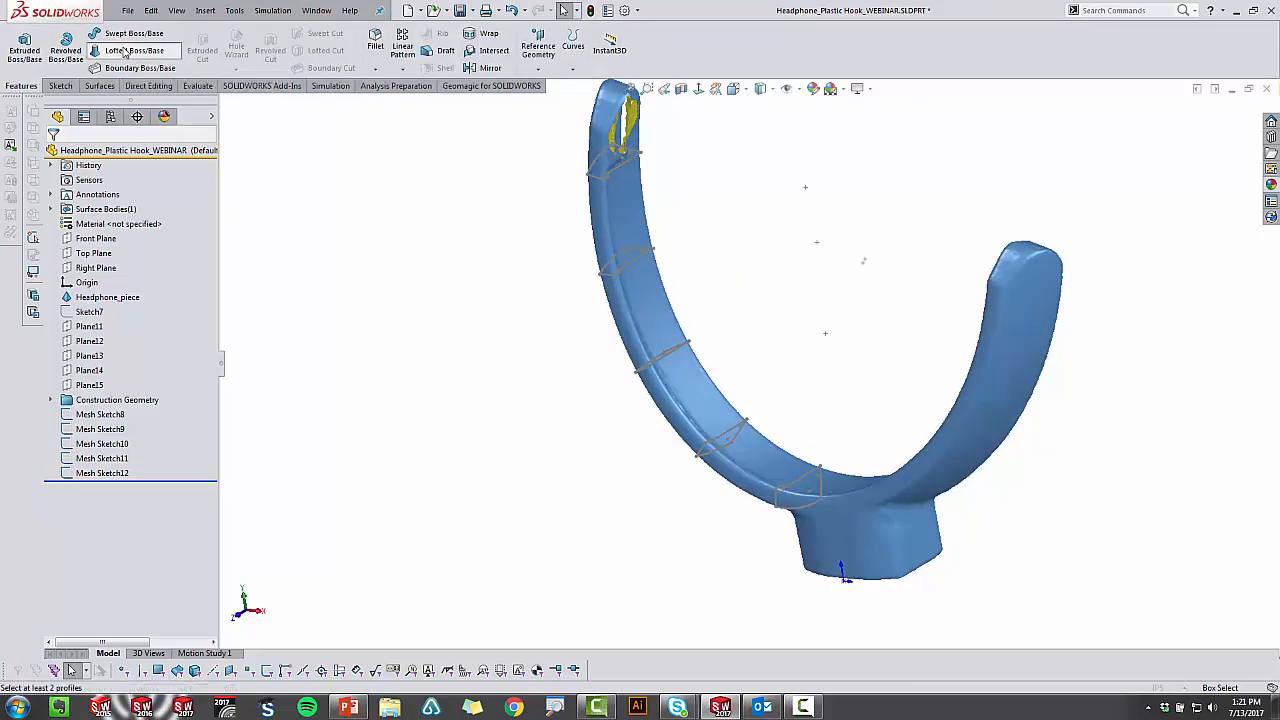
pyautogui.click(776, 494)
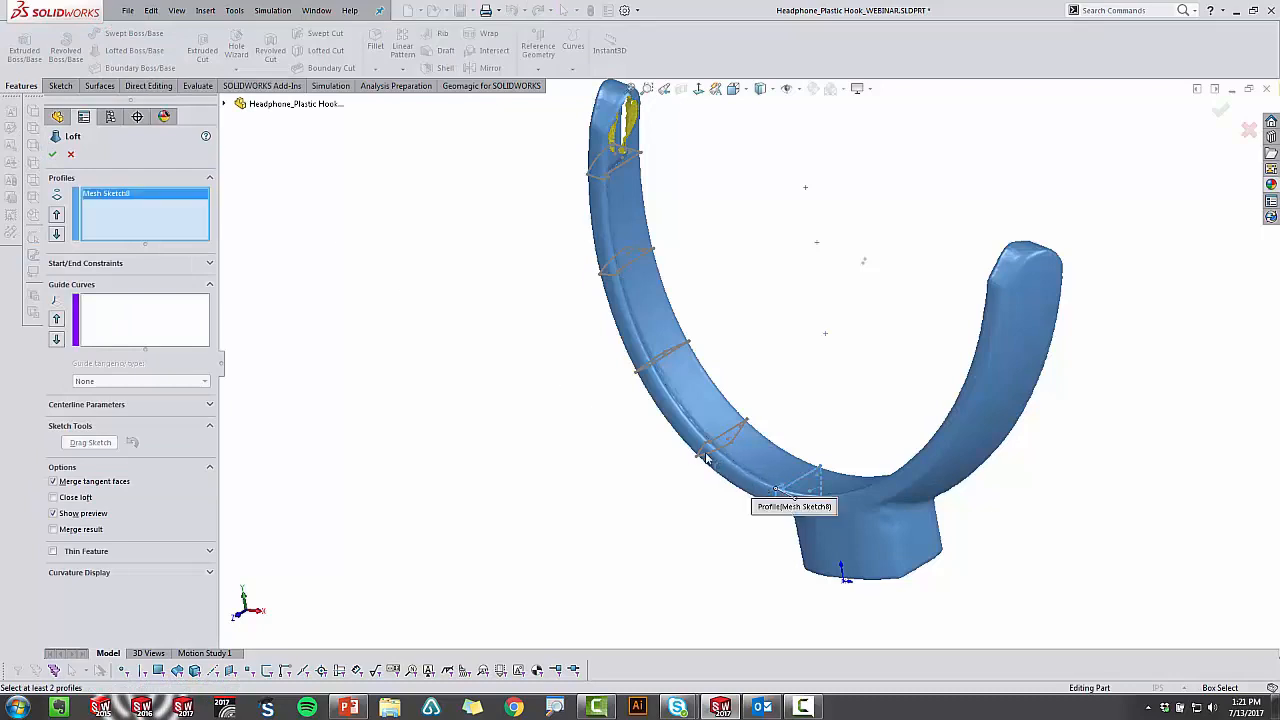
pyautogui.click(707, 447)
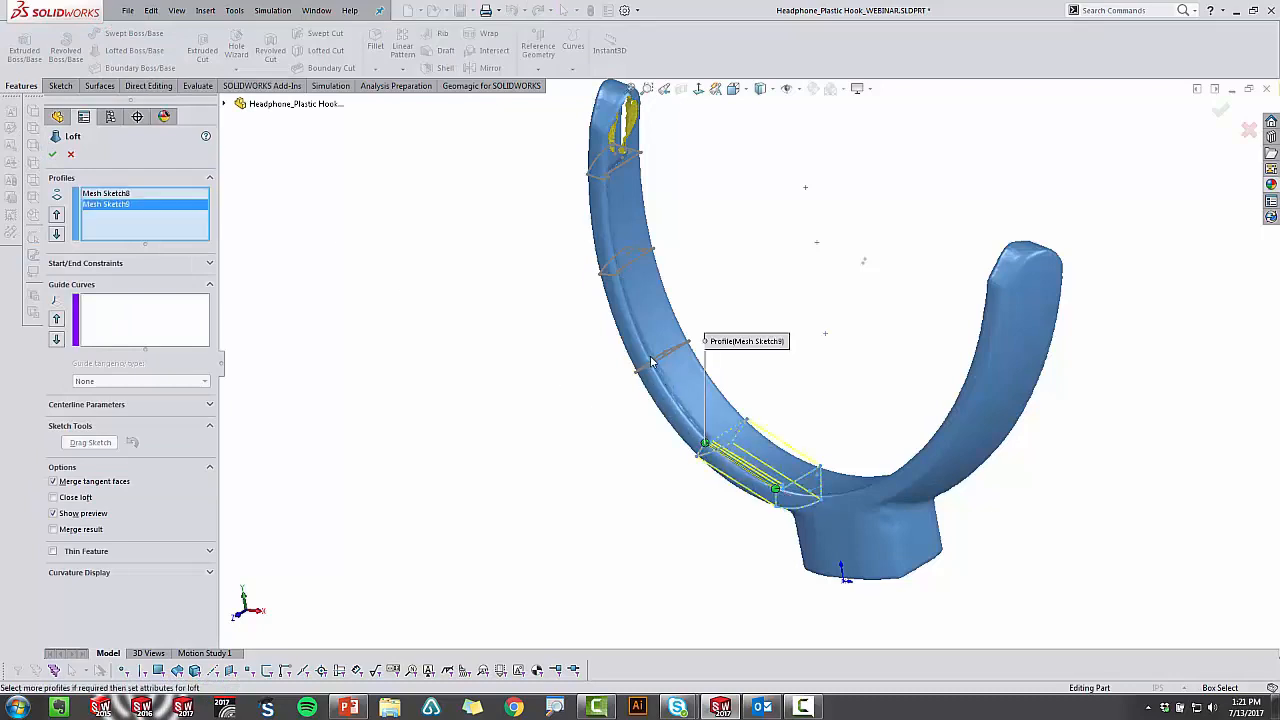
# Step: Add Mesh Sketch10 and Mesh Sketch11 as the third and fourth loft profiles, picked at the corners matching the earlier profiles
pyautogui.scroll(-5, 690, 416)
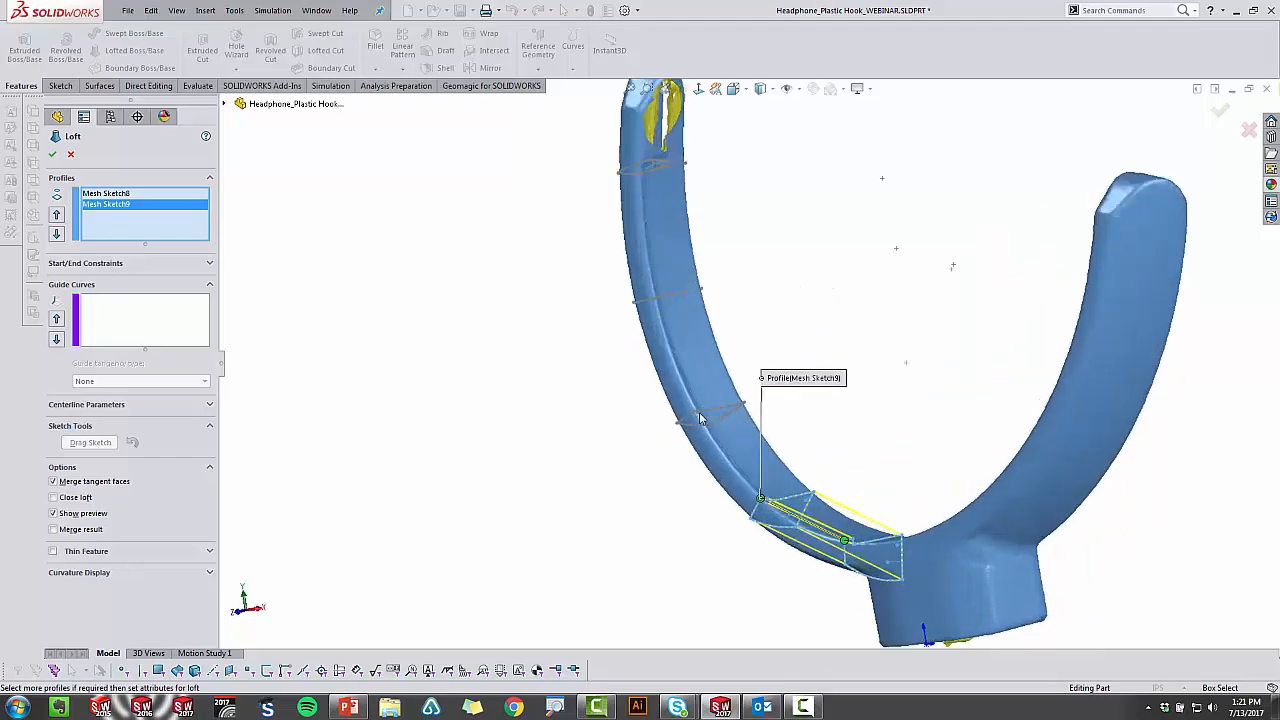
pyautogui.click(695, 412)
pyautogui.scroll(-1, 642, 279)
pyautogui.moveTo(642, 279); pyautogui.dragTo(650, 222, button='middle')
pyautogui.scroll(1, 650, 222)
pyautogui.scroll(-4, 636, 394)
pyautogui.click(706, 385)
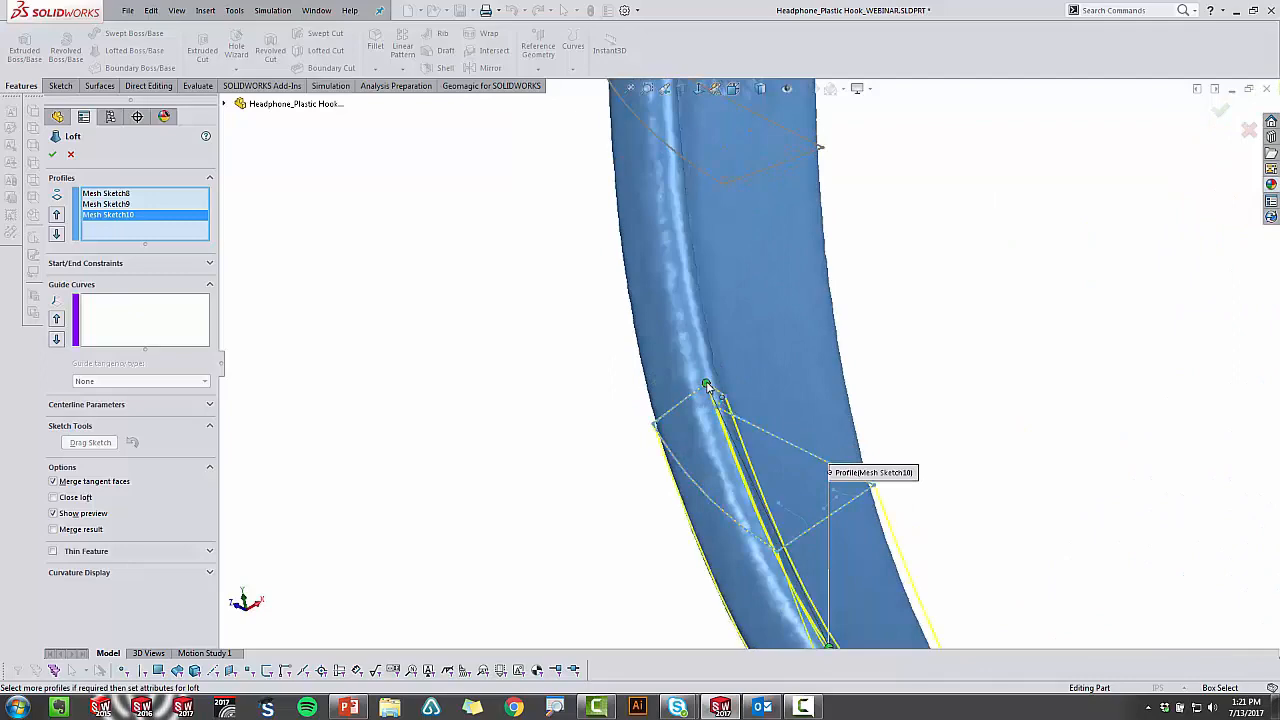
# Step: Add Mesh Sketch12 near the arm's tip as the fifth profile, picked at the matching corner, and complete the loft
pyautogui.scroll(5, 708, 384)
pyautogui.scroll(-4, 722, 214)
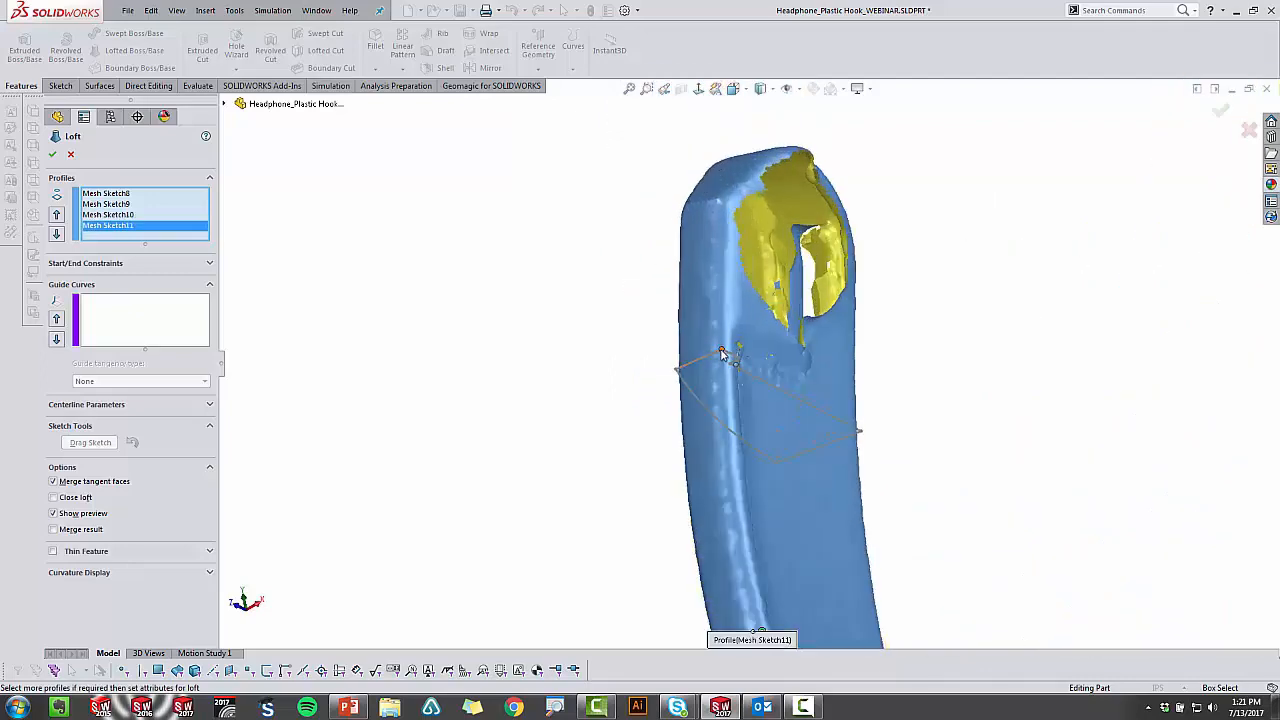
pyautogui.click(718, 357)
pyautogui.scroll(2, 757, 402)
pyautogui.scroll(6, 757, 402)
pyautogui.moveTo(785, 500); pyautogui.dragTo(817, 525, button='middle')
pyautogui.scroll(-4, 859, 482)
pyautogui.moveTo(859, 482); pyautogui.dragTo(908, 417, button='middle')
pyautogui.scroll(4, 900, 480)
pyautogui.scroll(1, 897, 510)
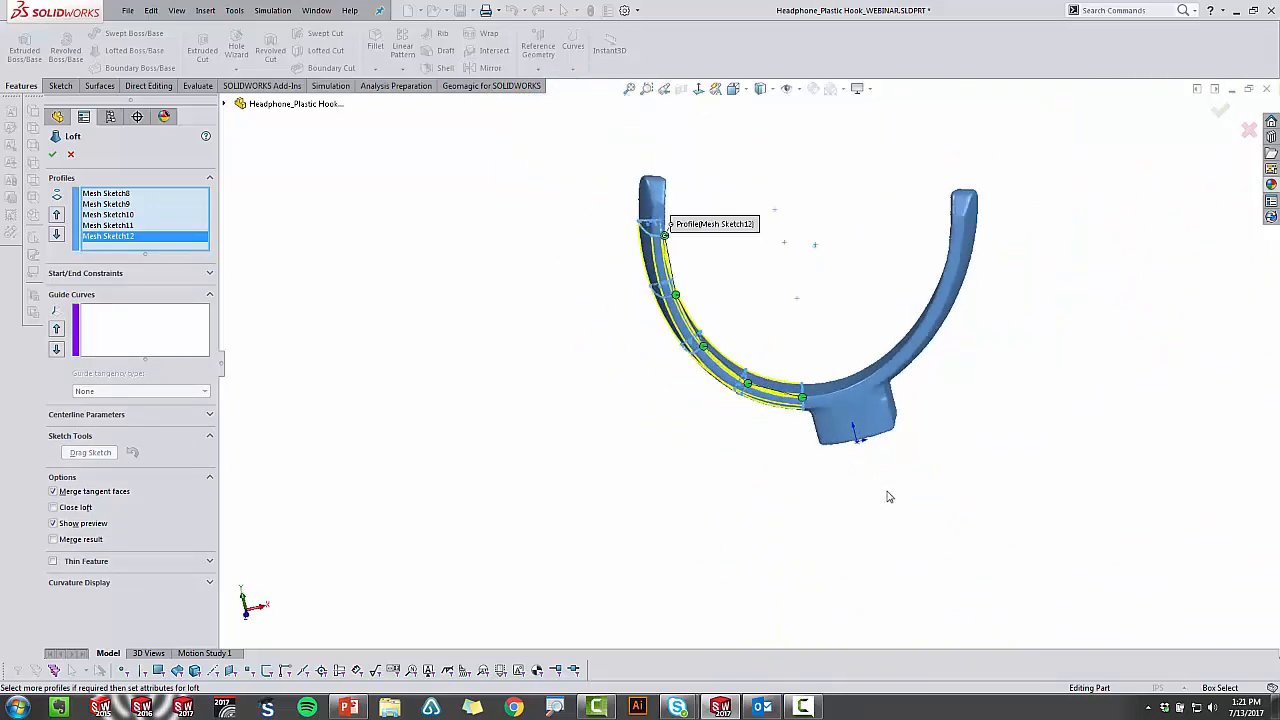
pyautogui.click(52, 154)
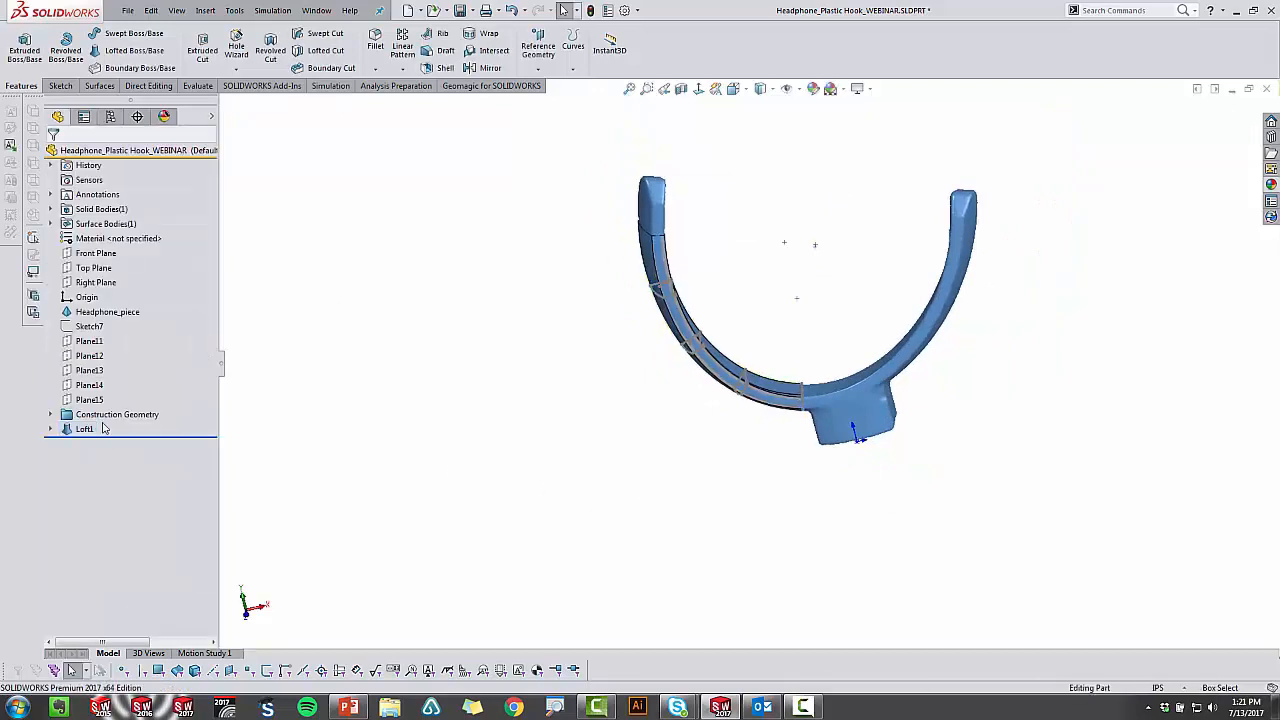
# Step: Hide the five mesh sketches, Mesh Sketch8 through Mesh Sketch12, used by Loft1
pyautogui.click(51, 429)
pyautogui.click(100, 445)
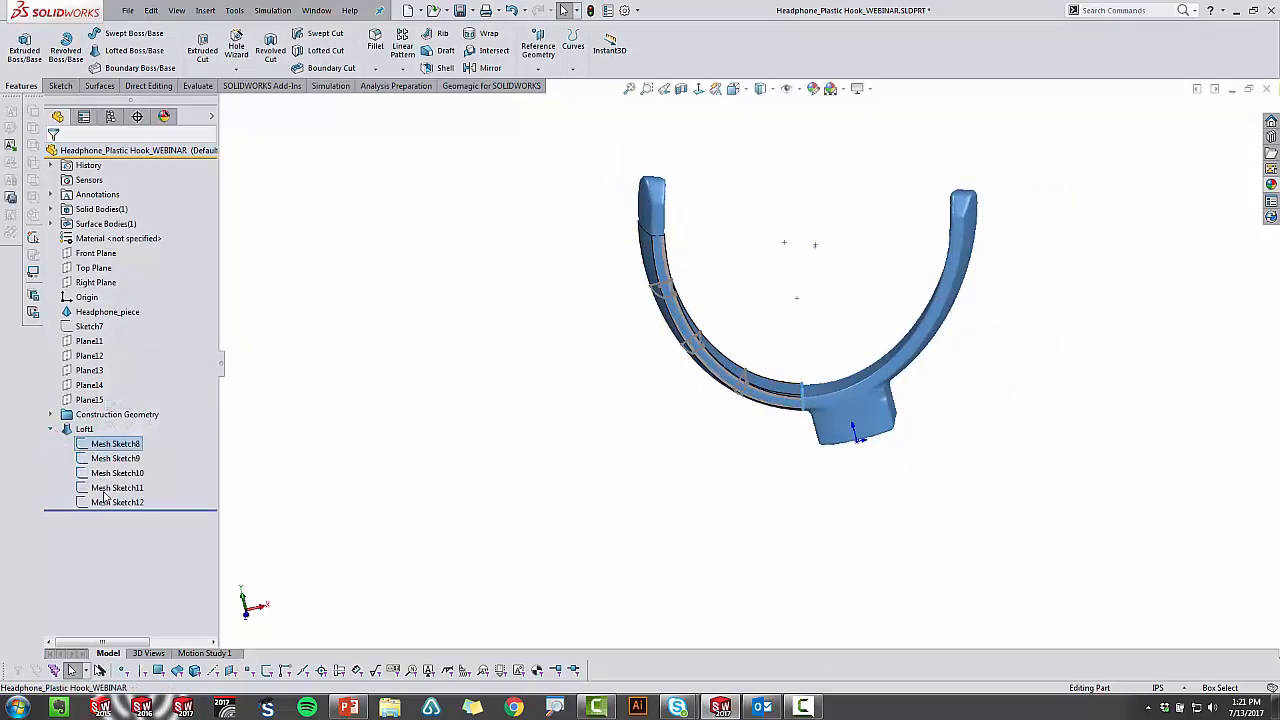
pyautogui.keyDown('shift'); pyautogui.click(105, 490); pyautogui.keyUp('shift')
pyautogui.click(116, 472)
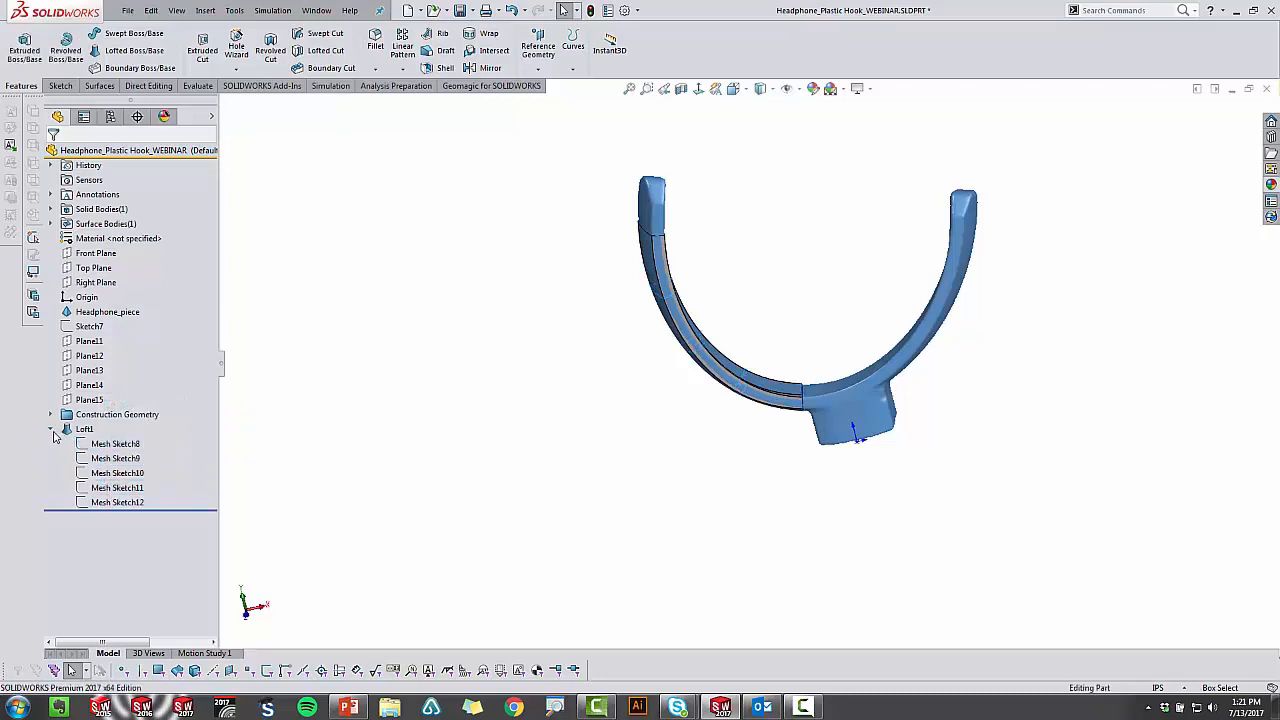
pyautogui.click(51, 429)
# Step: Start a Fillet on the edge between the lofted arm's inner face and side face with a 0.05 in radius
pyautogui.moveTo(532, 497); pyautogui.dragTo(809, 381, button='middle')
pyautogui.scroll(-5, 658, 516)
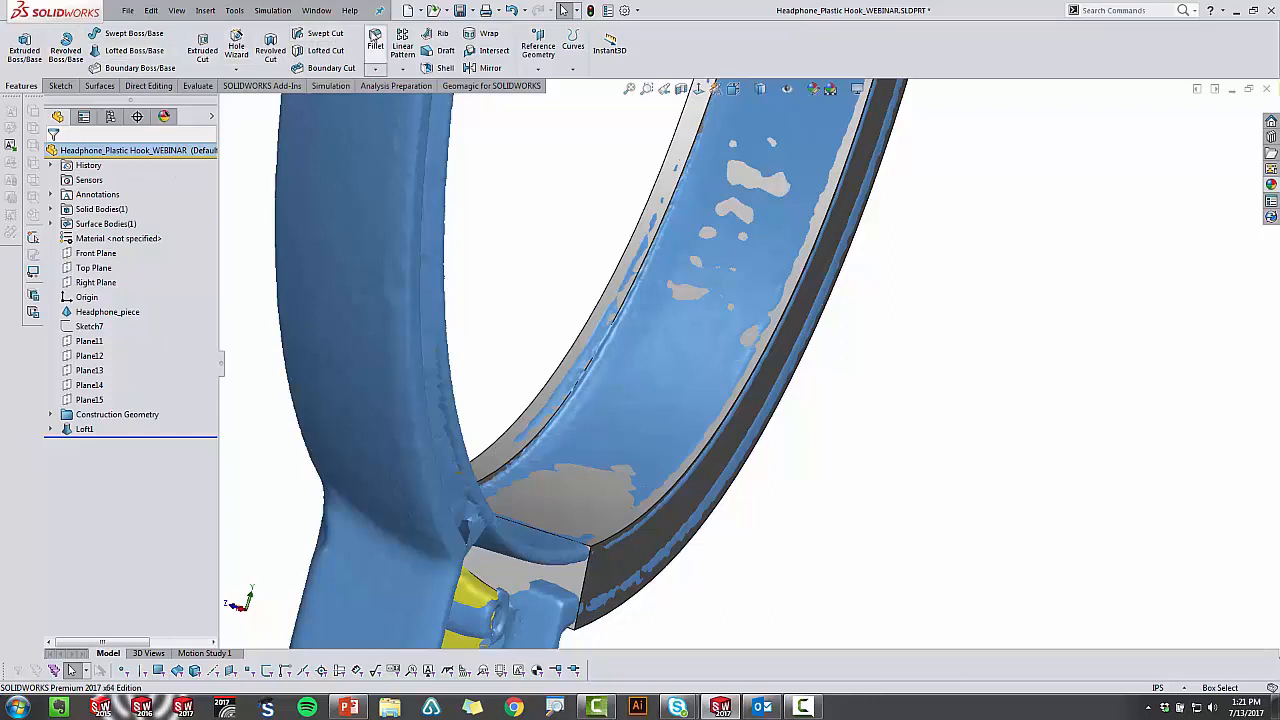
pyautogui.click(375, 45)
pyautogui.scroll(-2, 600, 484)
pyautogui.click(620, 556)
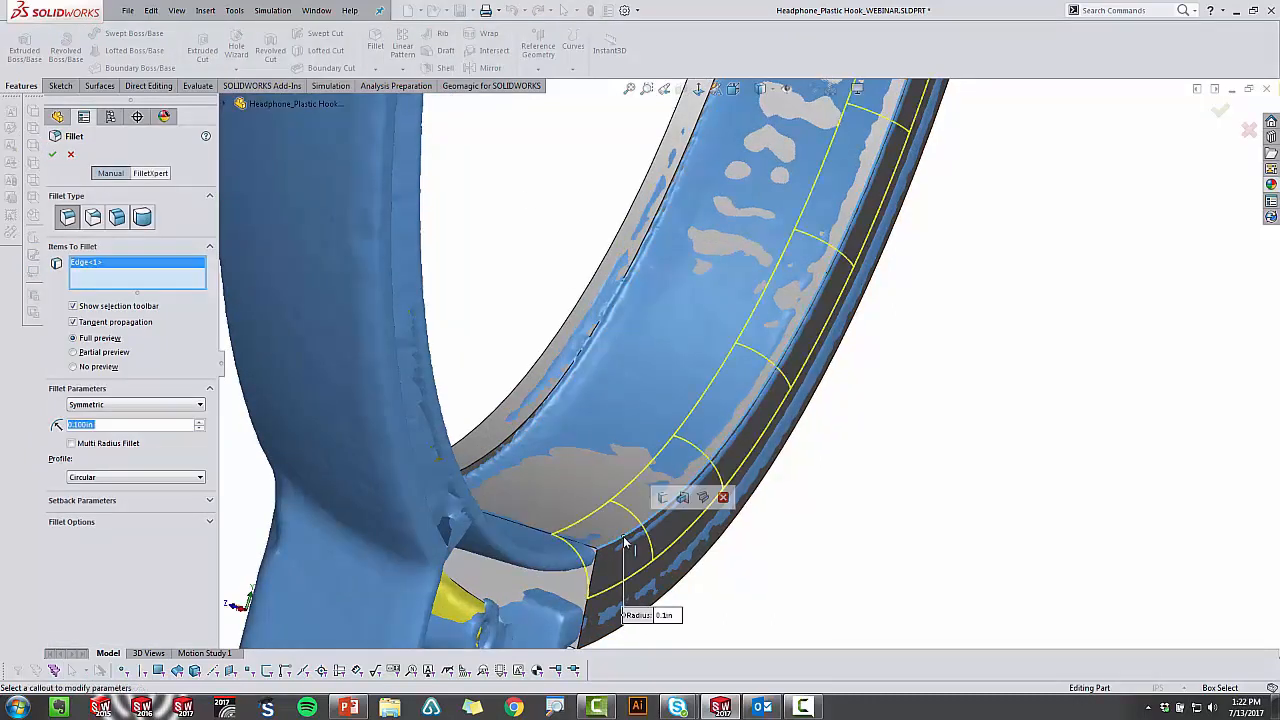
pyautogui.write('0.05')
pyautogui.press('Return')
# Step: Add the opposite long edge of the same side face to the fillet and set the radius to 0.025 in
pyautogui.scroll(3, 660, 455)
pyautogui.moveTo(660, 455); pyautogui.dragTo(577, 407, button='middle')
pyautogui.scroll(-3, 506, 460)
pyautogui.click(583, 492)
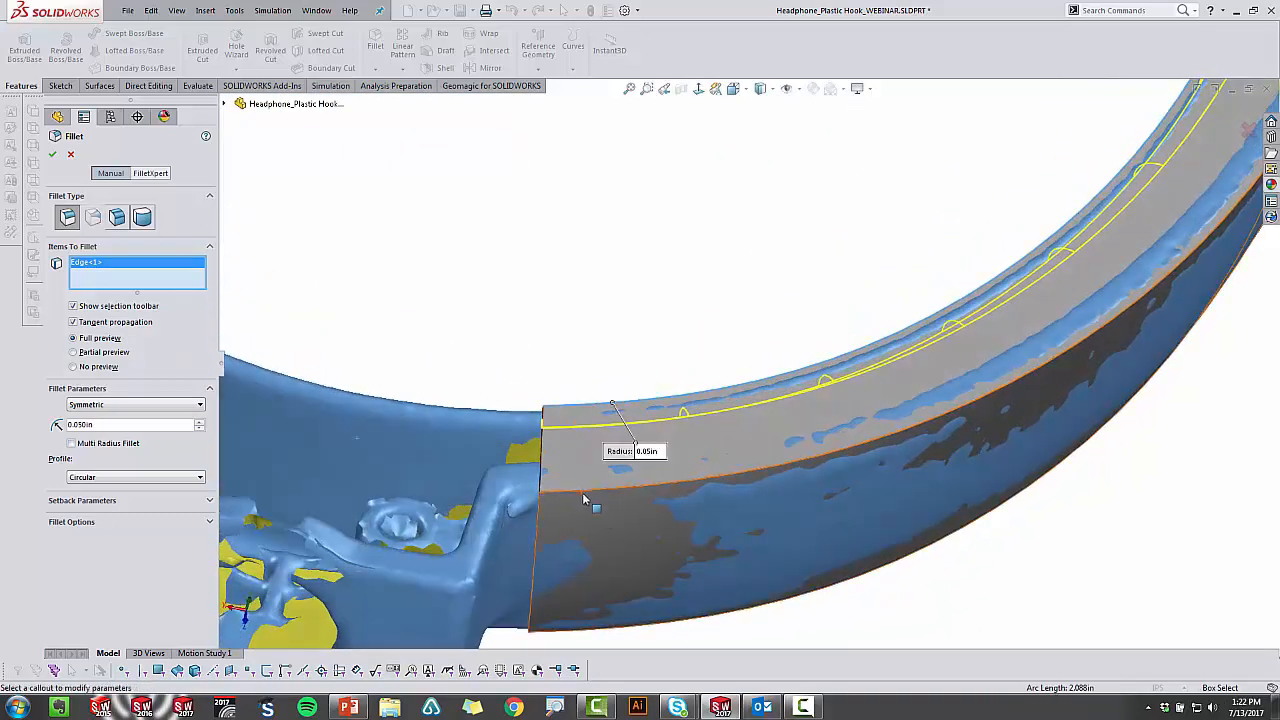
pyautogui.click(583, 493)
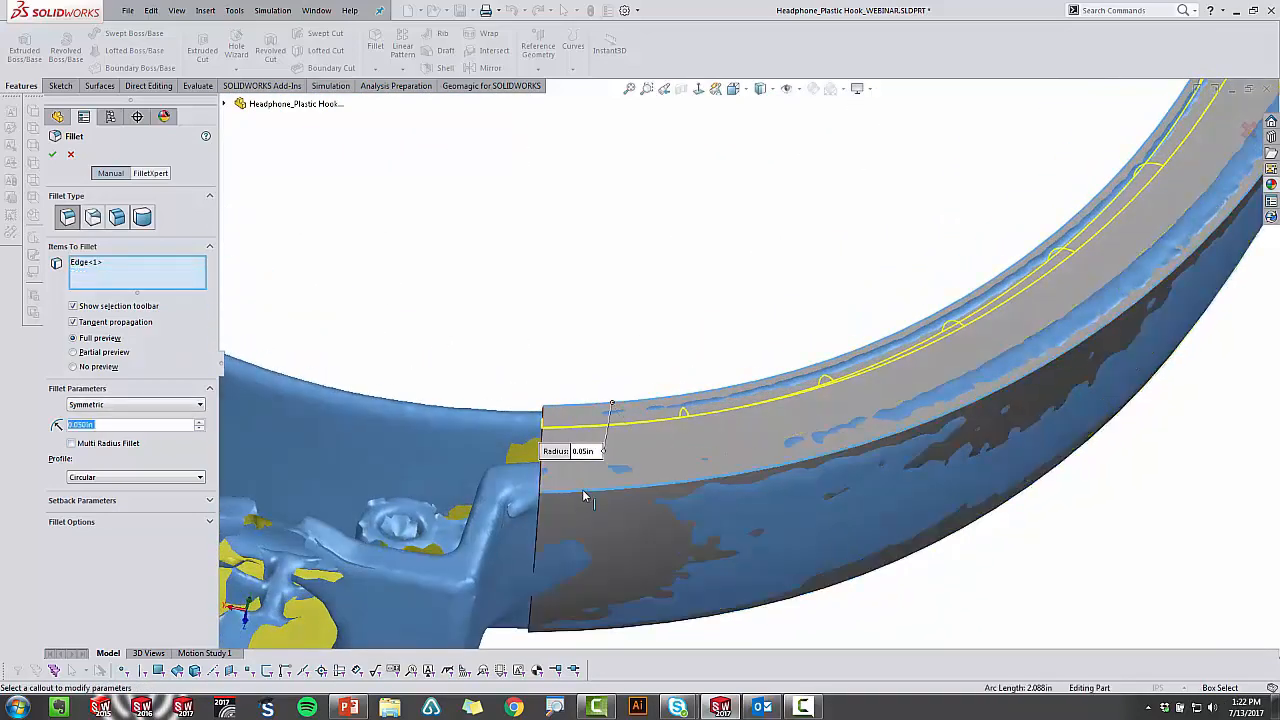
pyautogui.click(584, 493)
pyautogui.write('0')
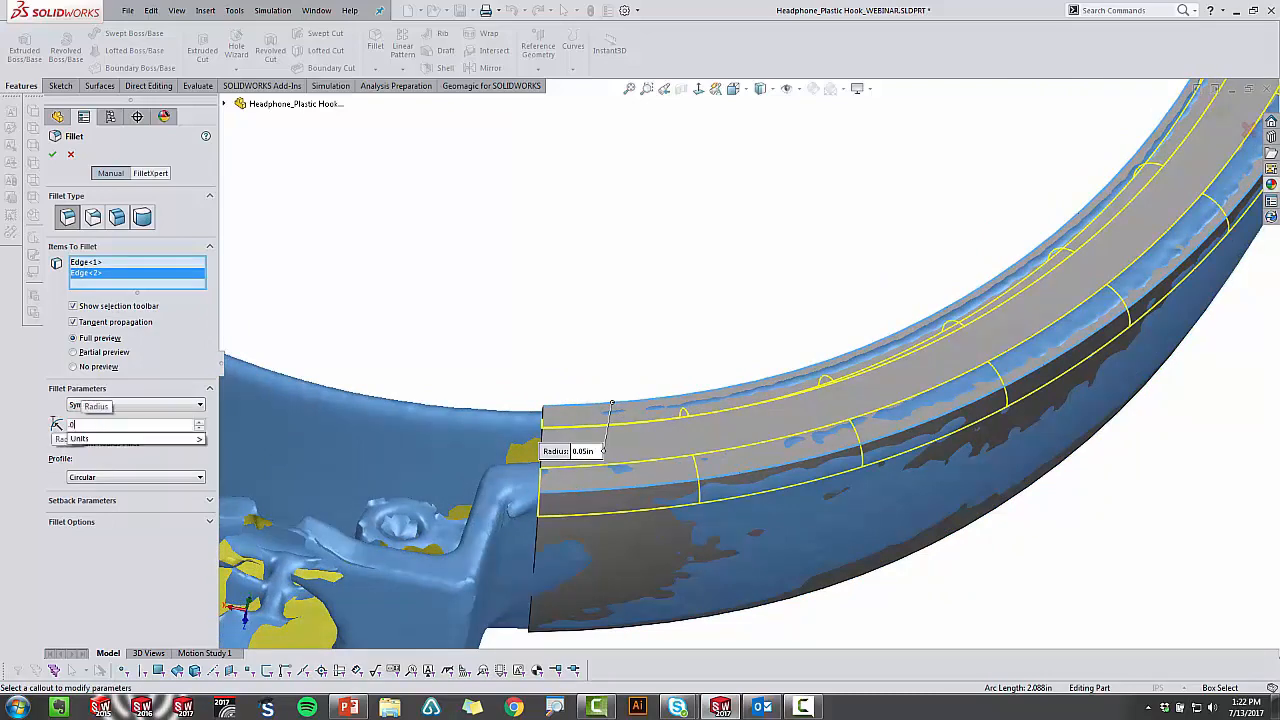
pyautogui.write('25')
pyautogui.press('Return')
# Step: Add two more long edges on the other side of the lofted arm to the fillet and complete it
pyautogui.scroll(3, 691, 523)
pyautogui.moveTo(691, 523); pyautogui.dragTo(711, 503, button='middle')
pyautogui.scroll(-4, 860, 500)
pyautogui.click(896, 440)
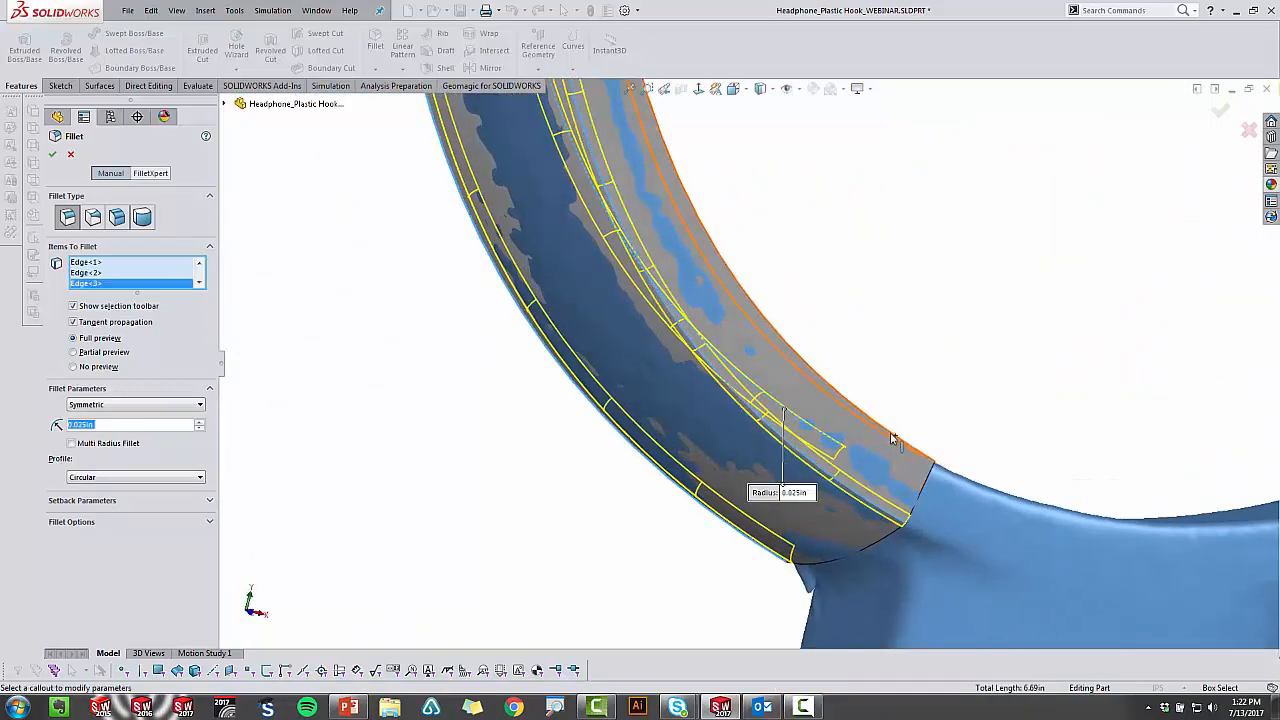
pyautogui.moveTo(889, 432); pyautogui.dragTo(703, 474, button='middle')
pyautogui.click(829, 413)
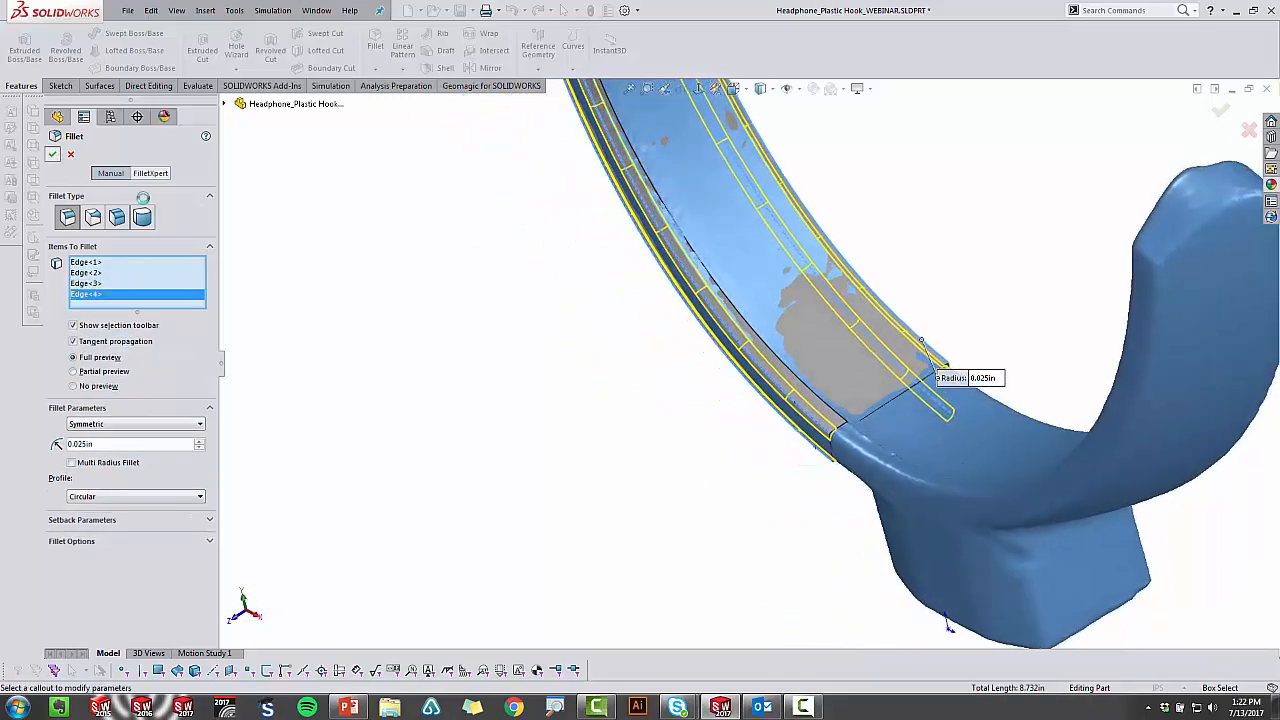
pyautogui.press('Return')
pyautogui.moveTo(606, 423); pyautogui.dragTo(946, 332, button='middle')
pyautogui.scroll(6, 790, 331)
pyautogui.moveTo(788, 331); pyautogui.dragTo(631, 242, button='middle')
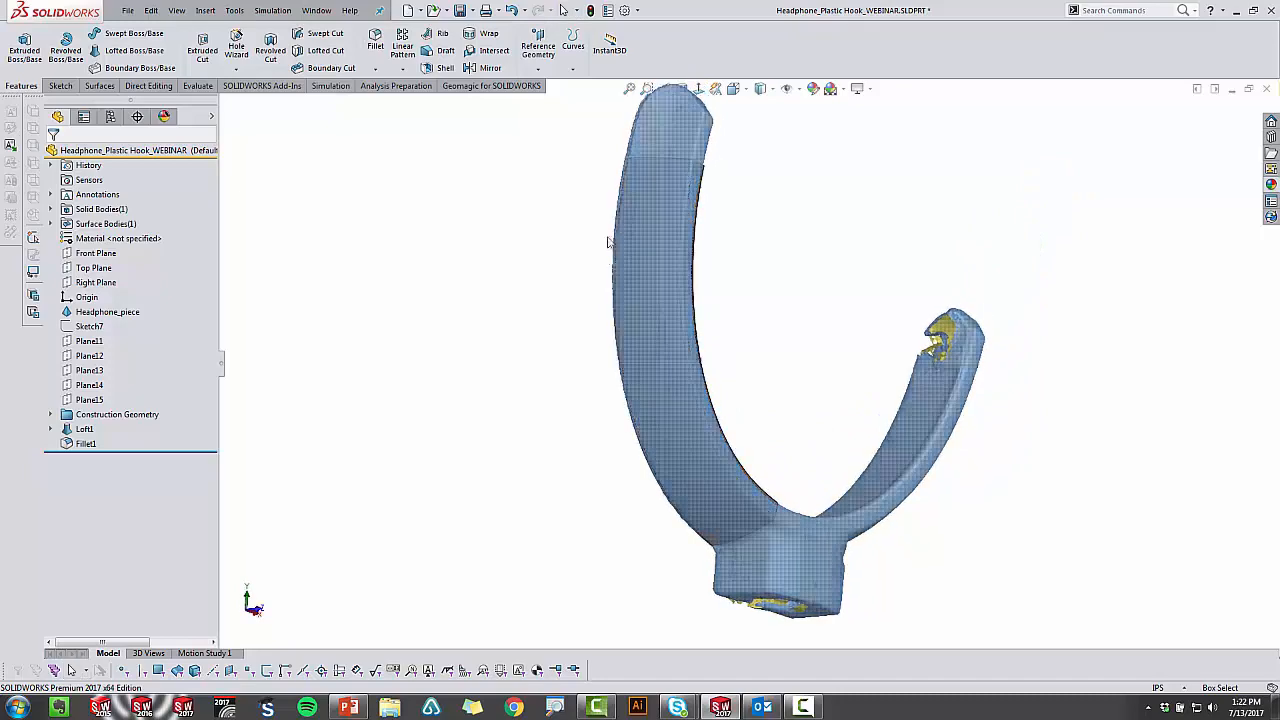
pyautogui.scroll(-1, 757, 294)
pyautogui.moveTo(760, 295); pyautogui.dragTo(570, 479, button='middle')
pyautogui.hotkey('alt', 'Tab')
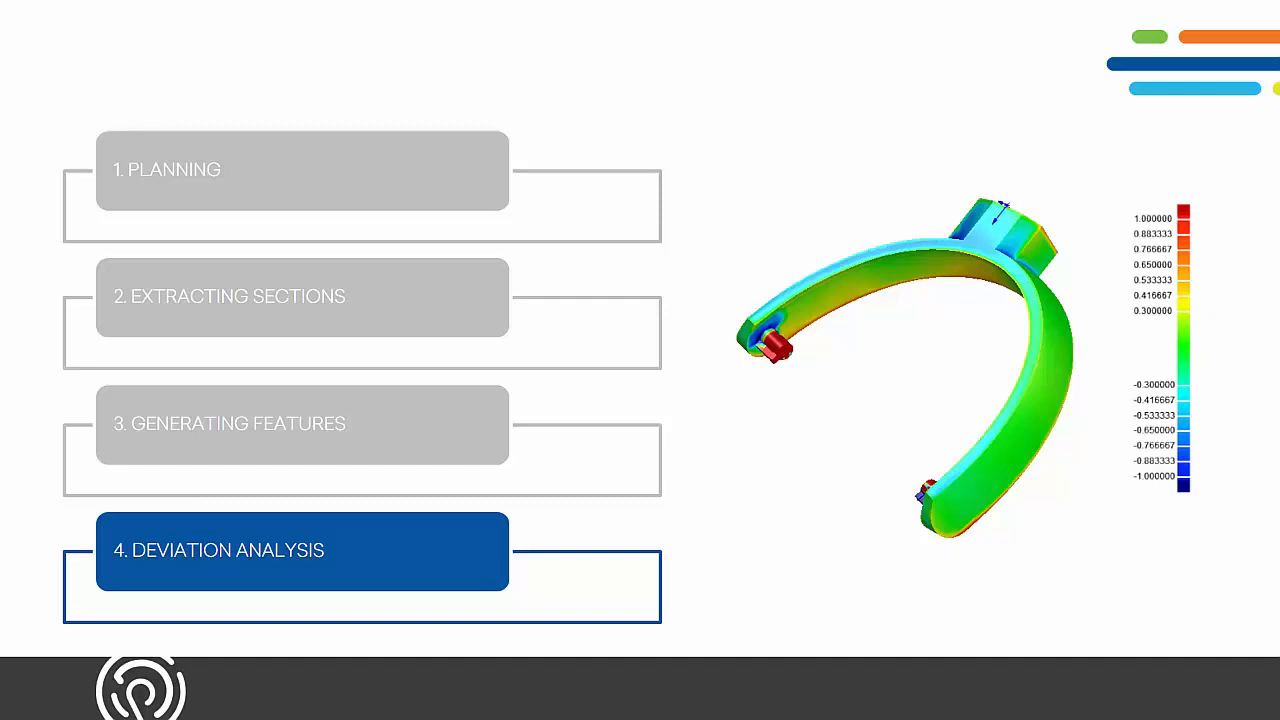
pyautogui.hotkey('alt', 'Tab')
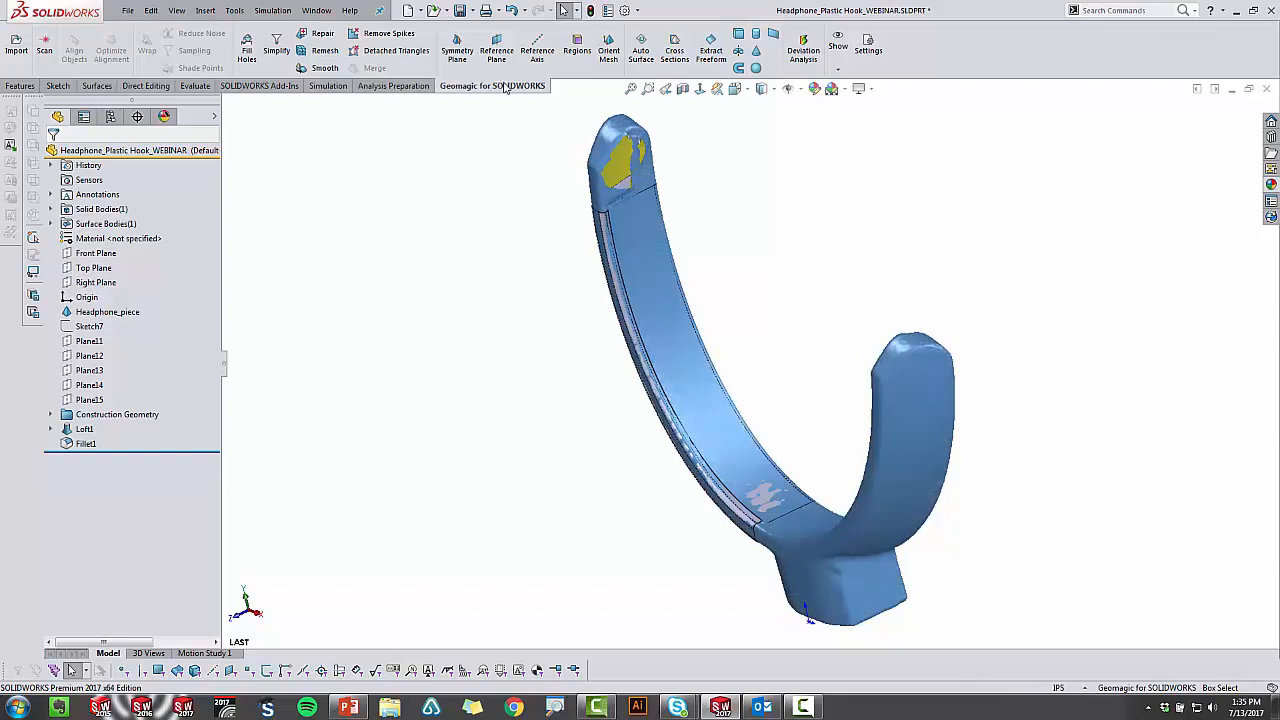
# Step: Run a Deviation Analysis preview comparing the Headphone_piece mesh with the Fillet1 solid body
pyautogui.click(804, 50)
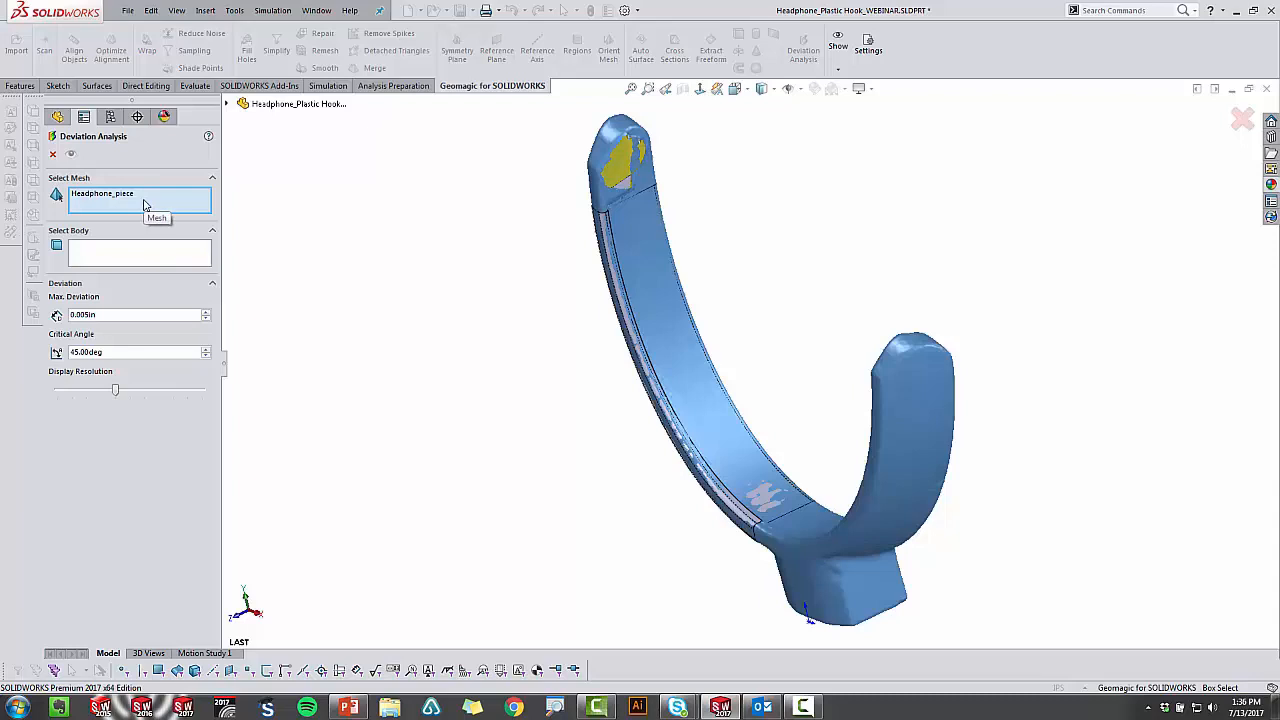
pyautogui.click(84, 252)
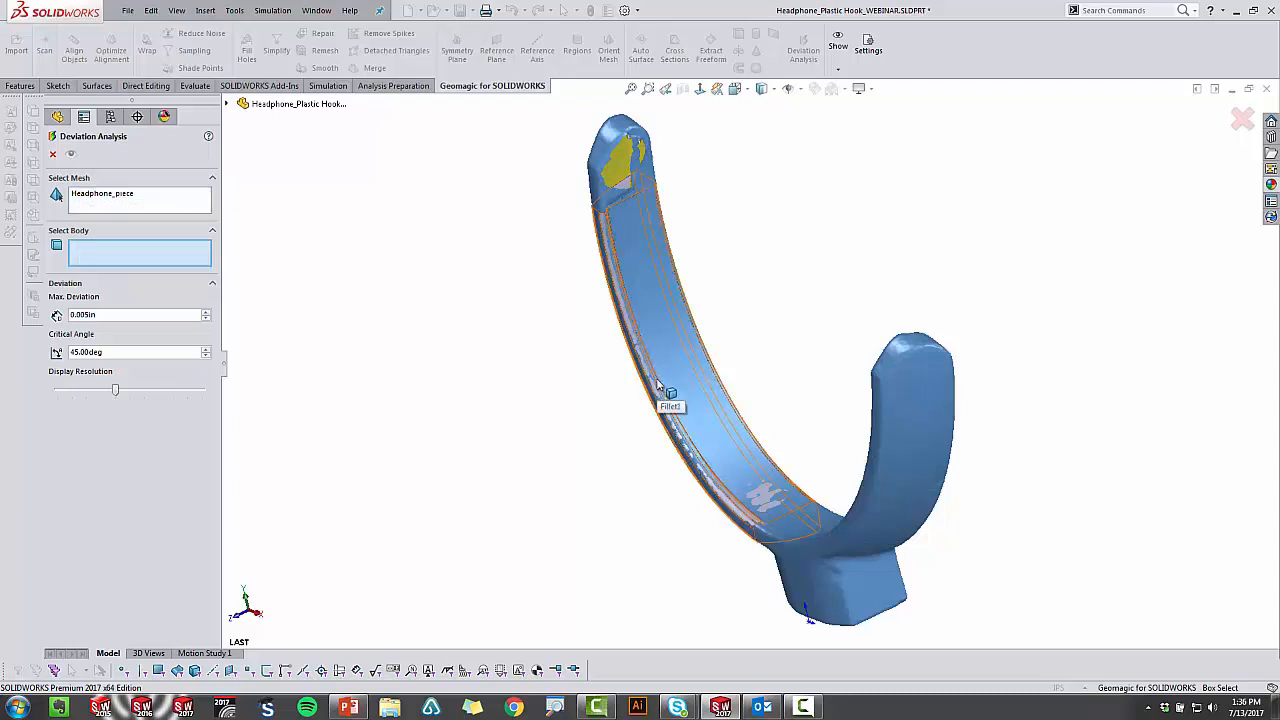
pyautogui.click(228, 105)
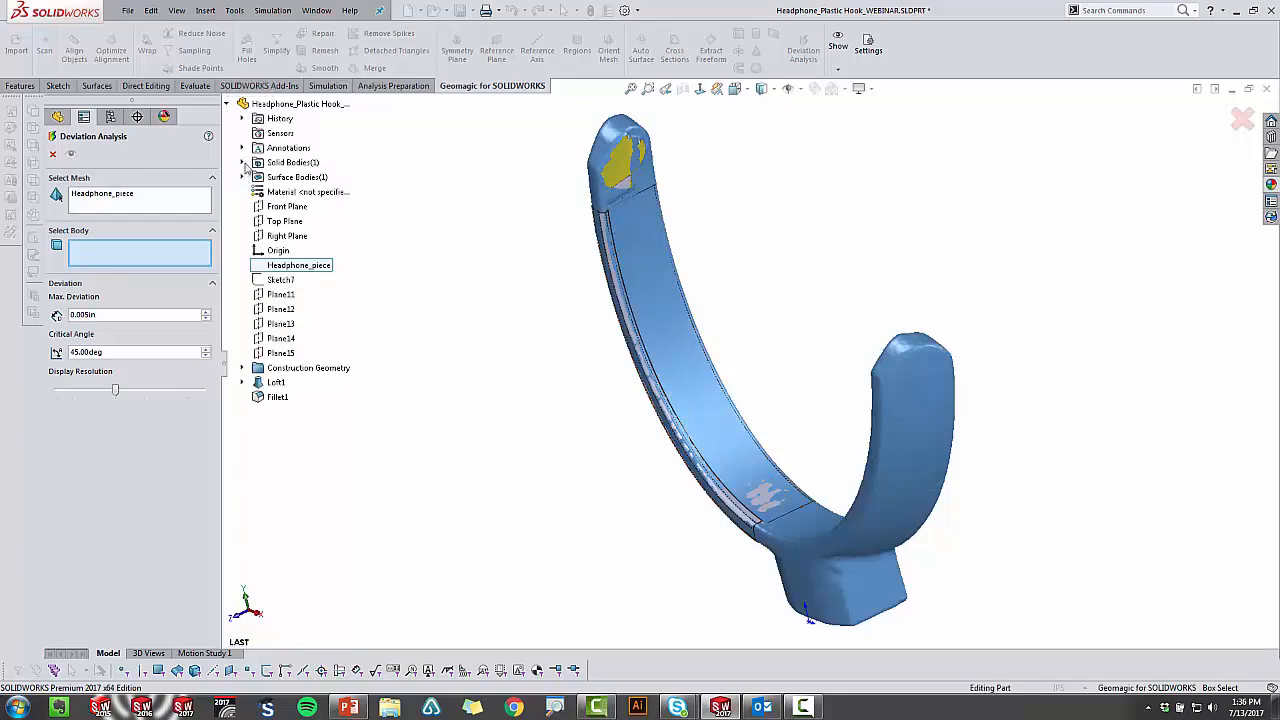
pyautogui.click(242, 162)
pyautogui.click(290, 177)
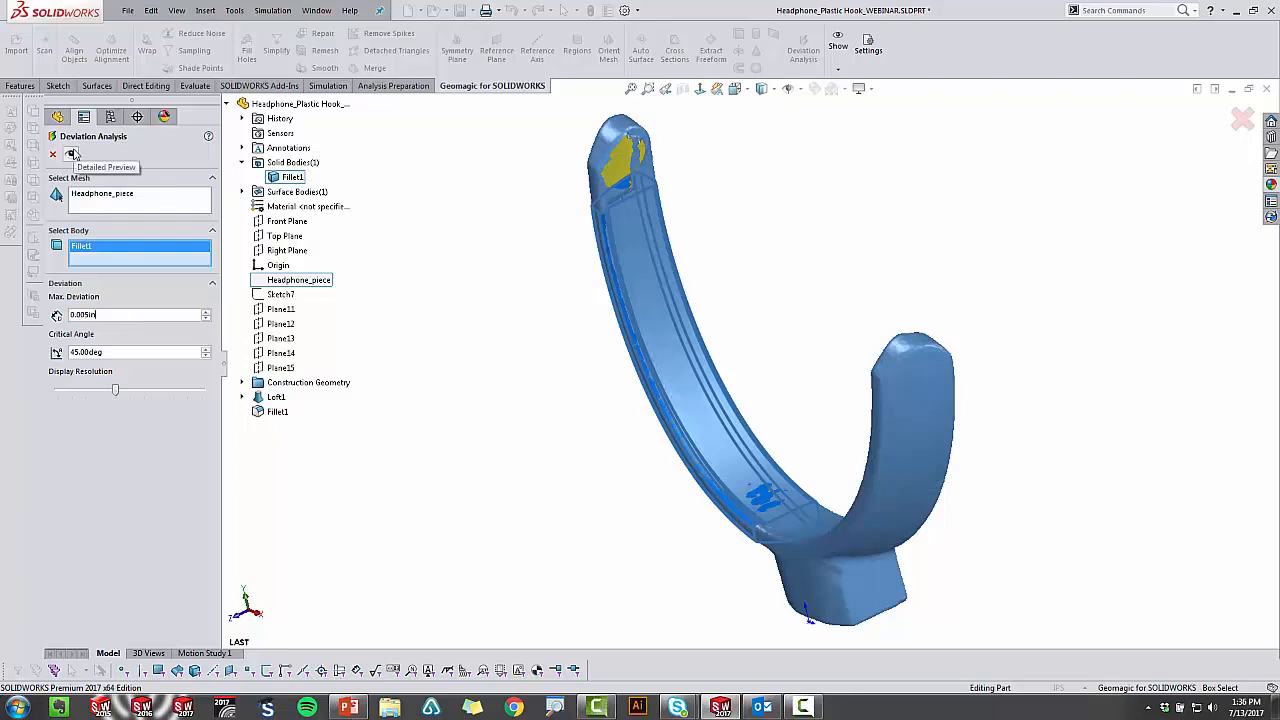
pyautogui.click(71, 155)
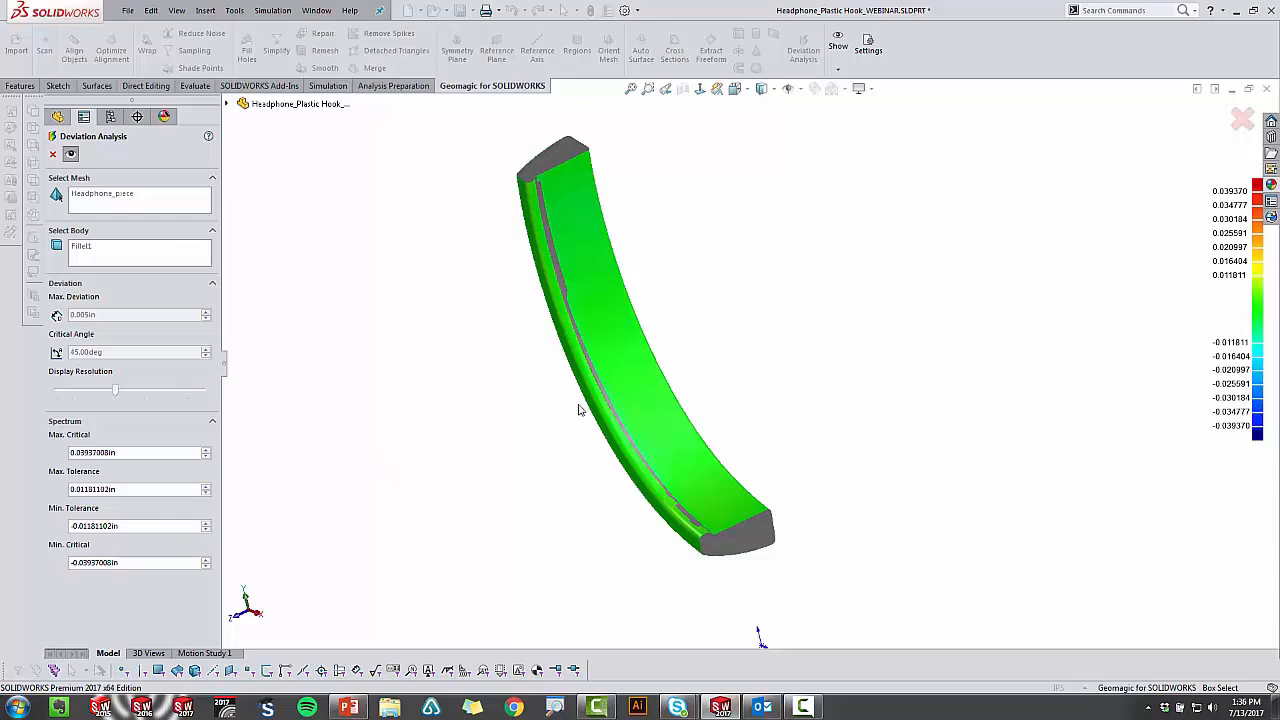
# Step: Examine the deviation colours along the arm and around the unfilleted inner rim at its lower end, and close the analysis
pyautogui.moveTo(578, 410); pyautogui.dragTo(540, 379, button='middle')
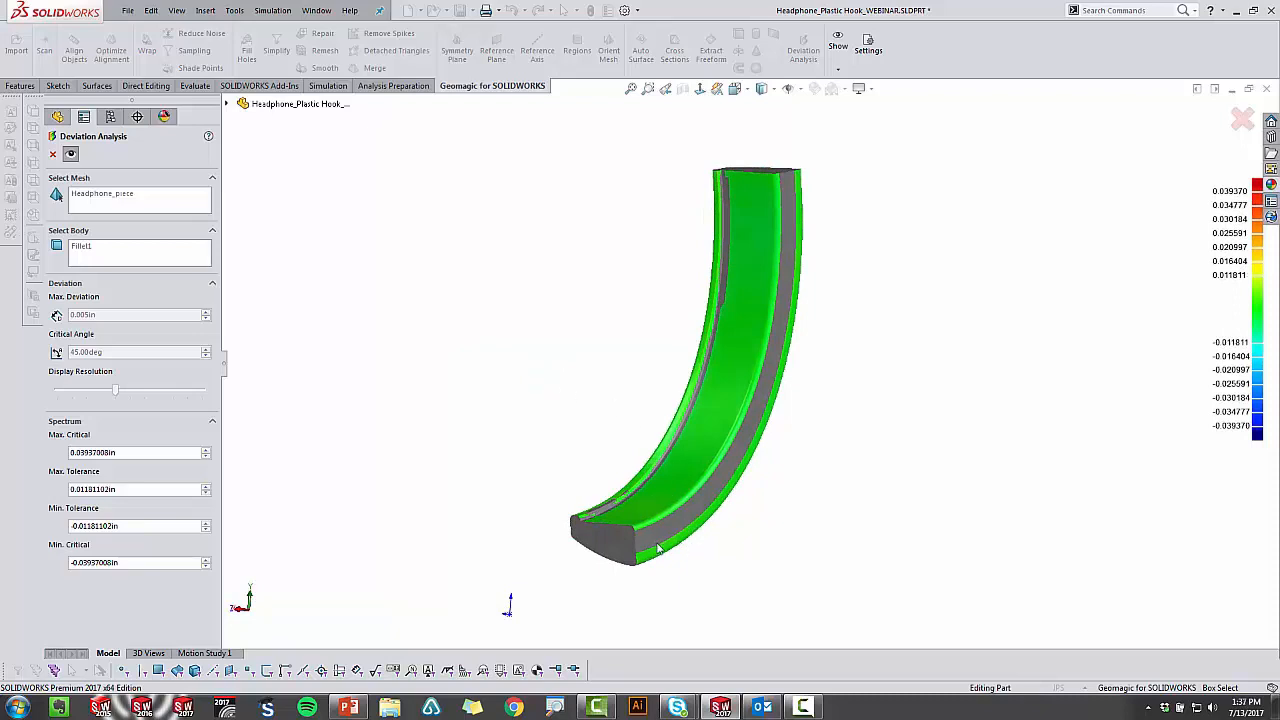
pyautogui.scroll(-2, 658, 548)
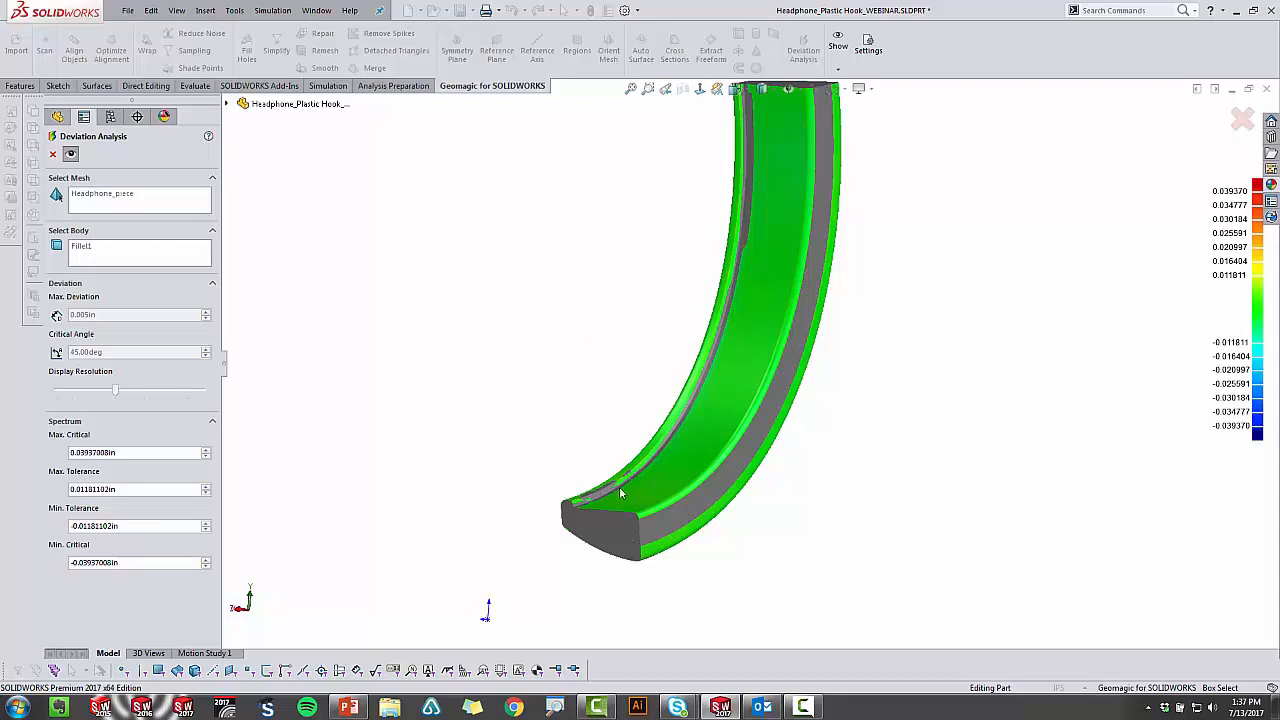
pyautogui.scroll(-5, 628, 481)
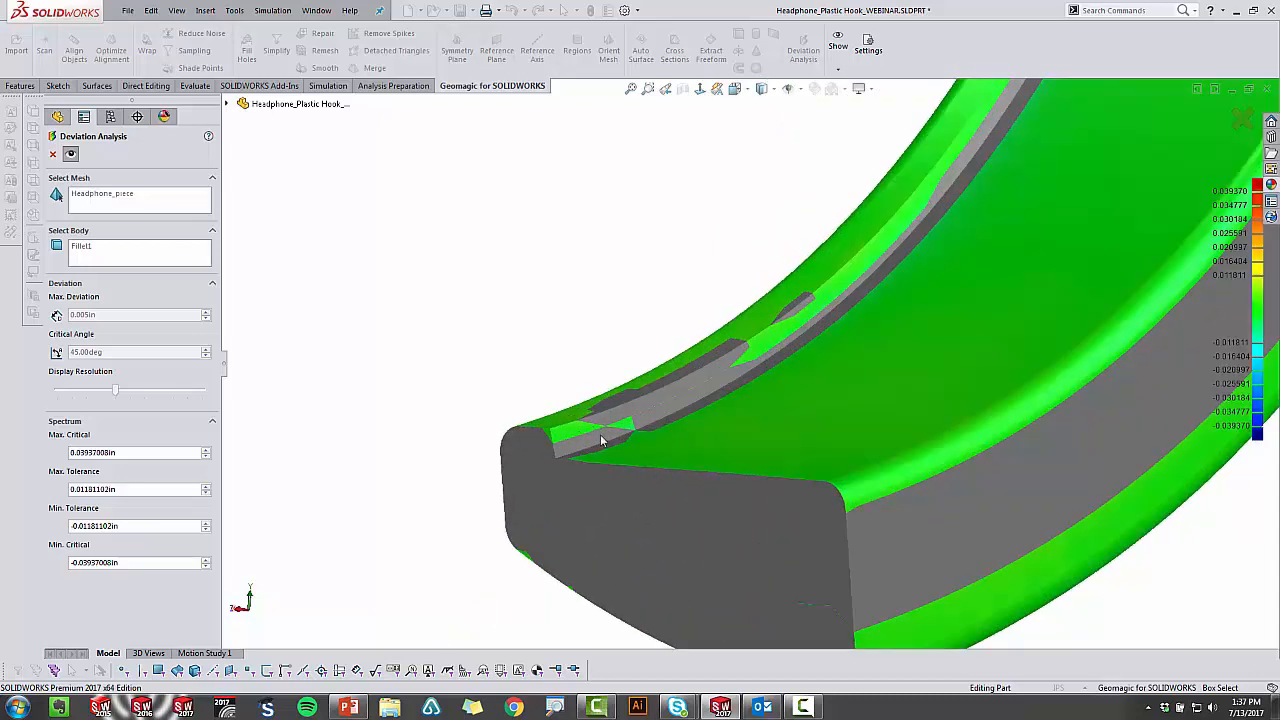
pyautogui.moveTo(617, 459); pyautogui.dragTo(753, 453, button='middle')
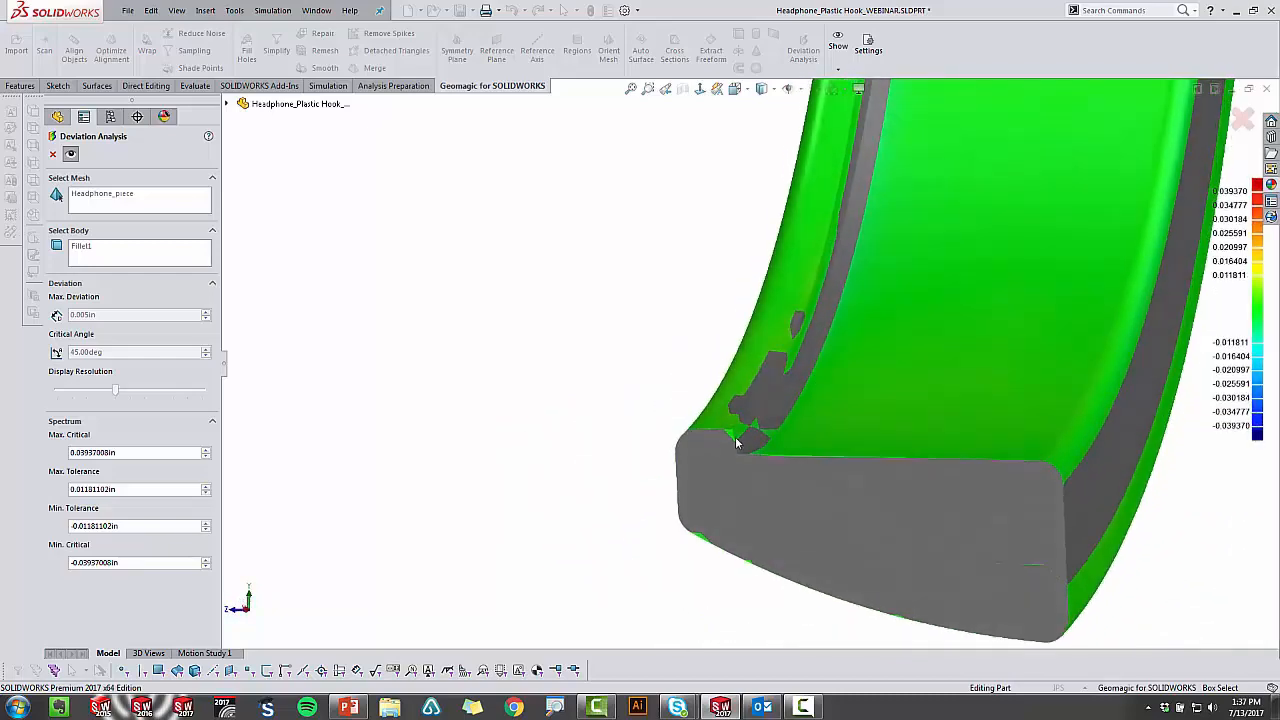
pyautogui.click(53, 154)
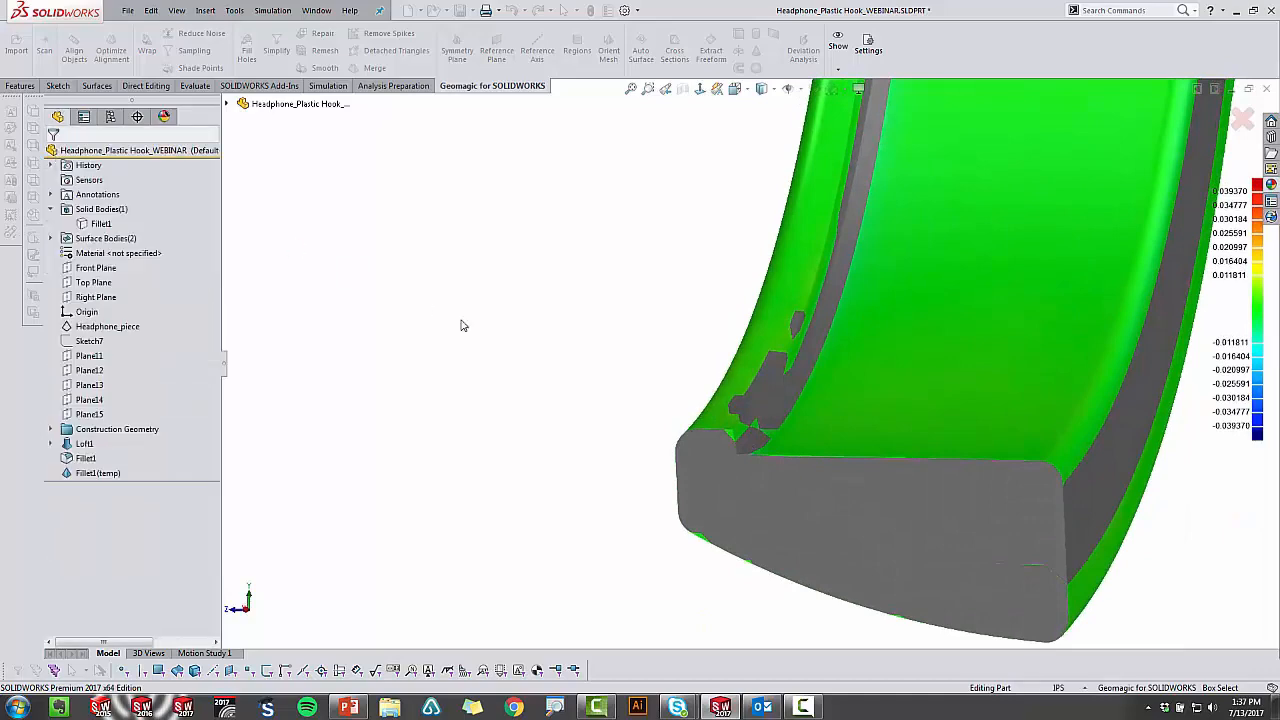
# Step: Fillet the sharp inner edge of the lofted arm's raised rim with a 0.0125 in radius
pyautogui.scroll(2, 780, 380)
pyautogui.moveTo(771, 386); pyautogui.dragTo(721, 456, button='middle')
pyautogui.scroll(-2, 721, 456)
pyautogui.scroll(-2, 721, 452)
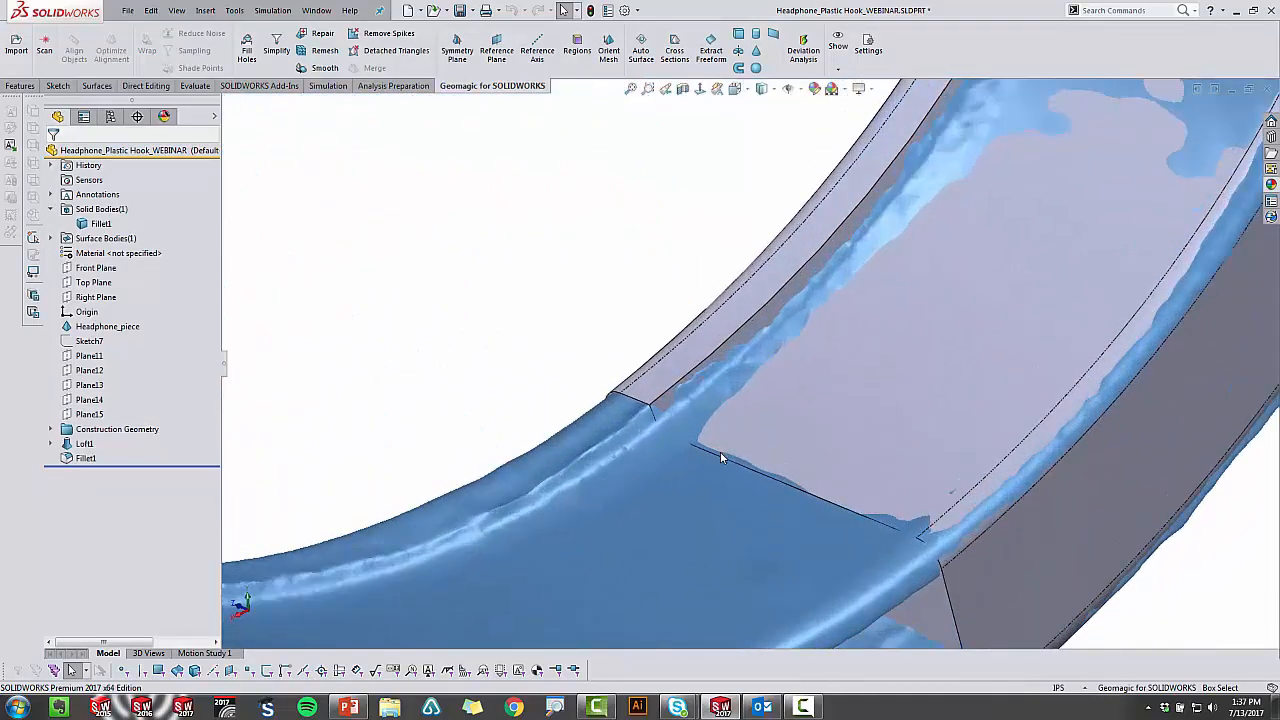
pyautogui.click(20, 86)
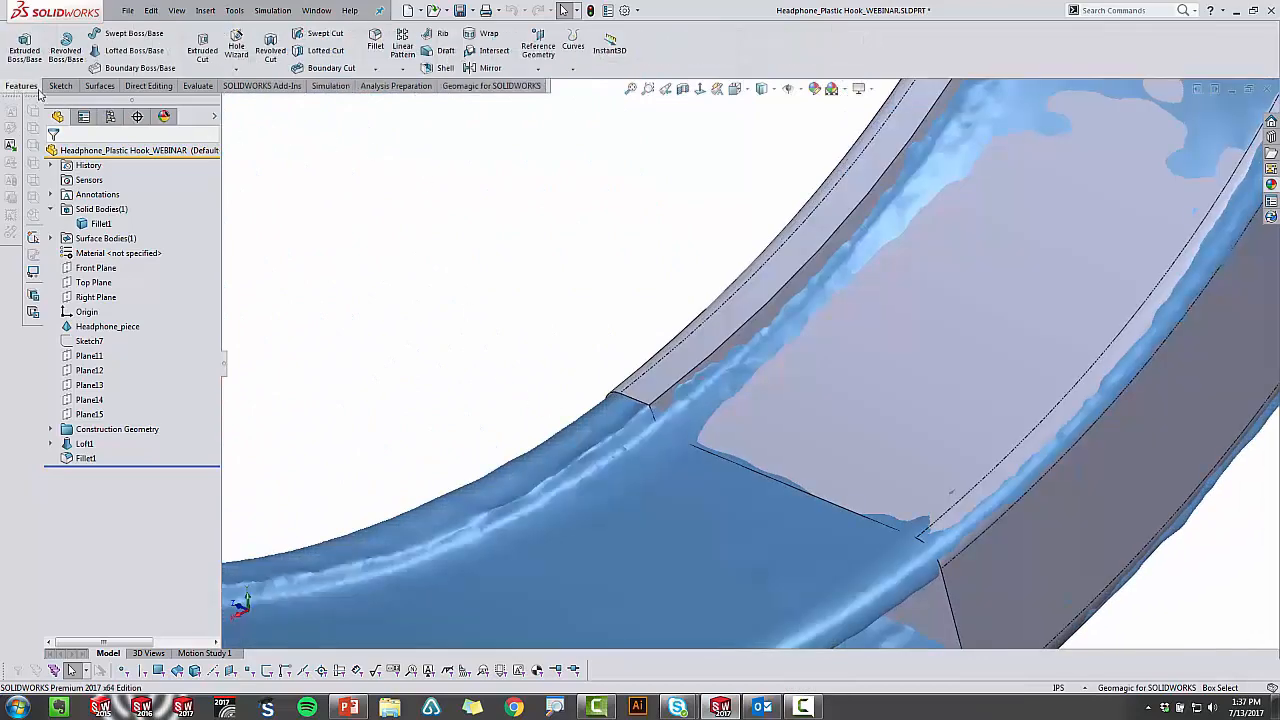
pyautogui.click(375, 45)
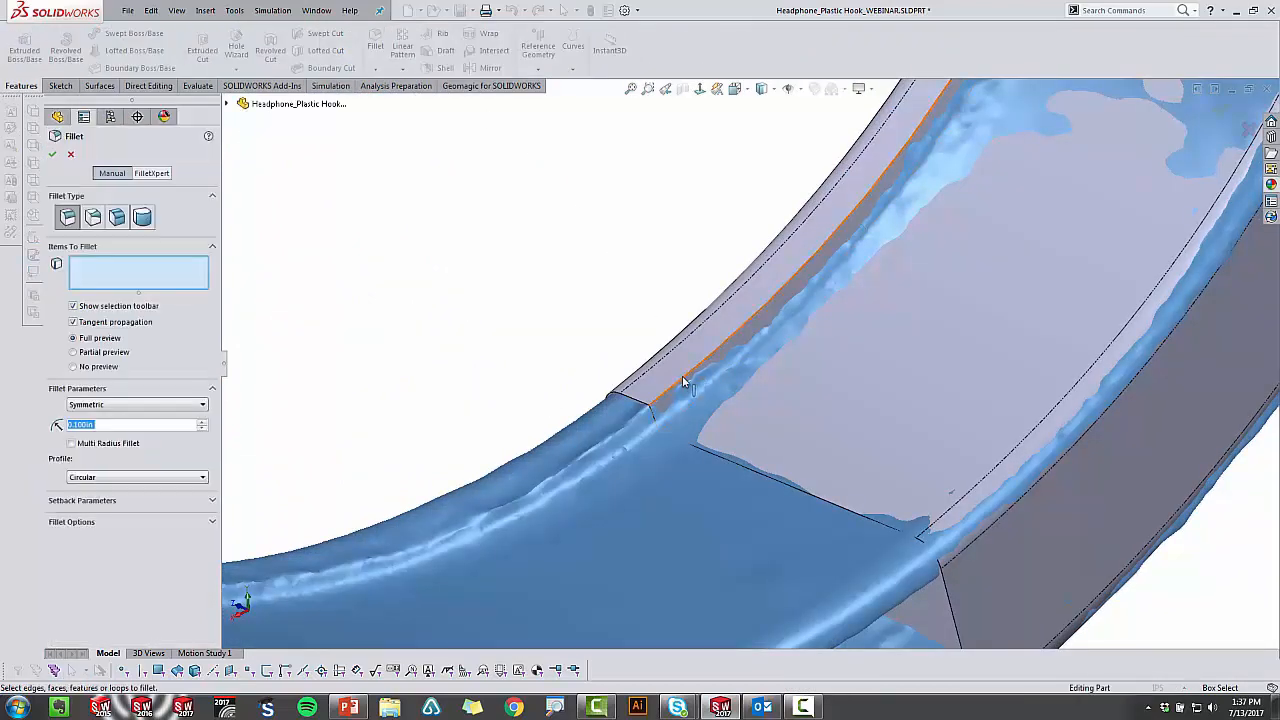
pyautogui.click(684, 381)
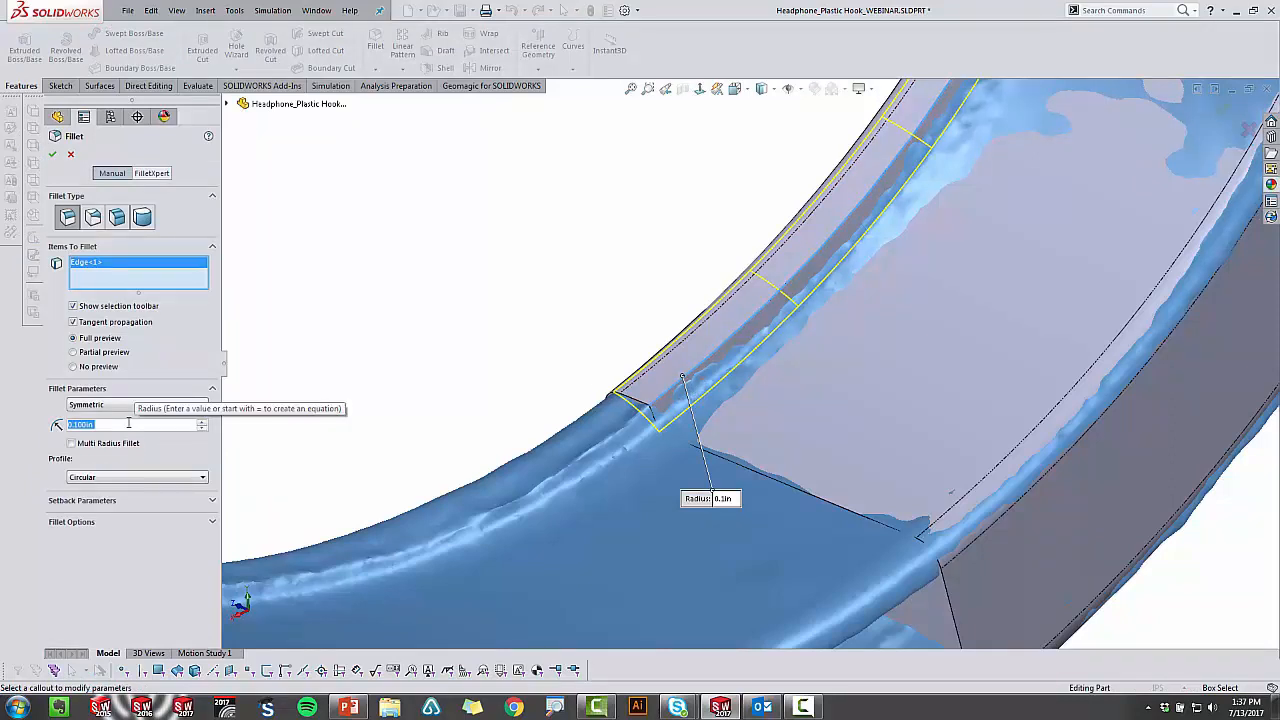
pyautogui.write('0.0125')
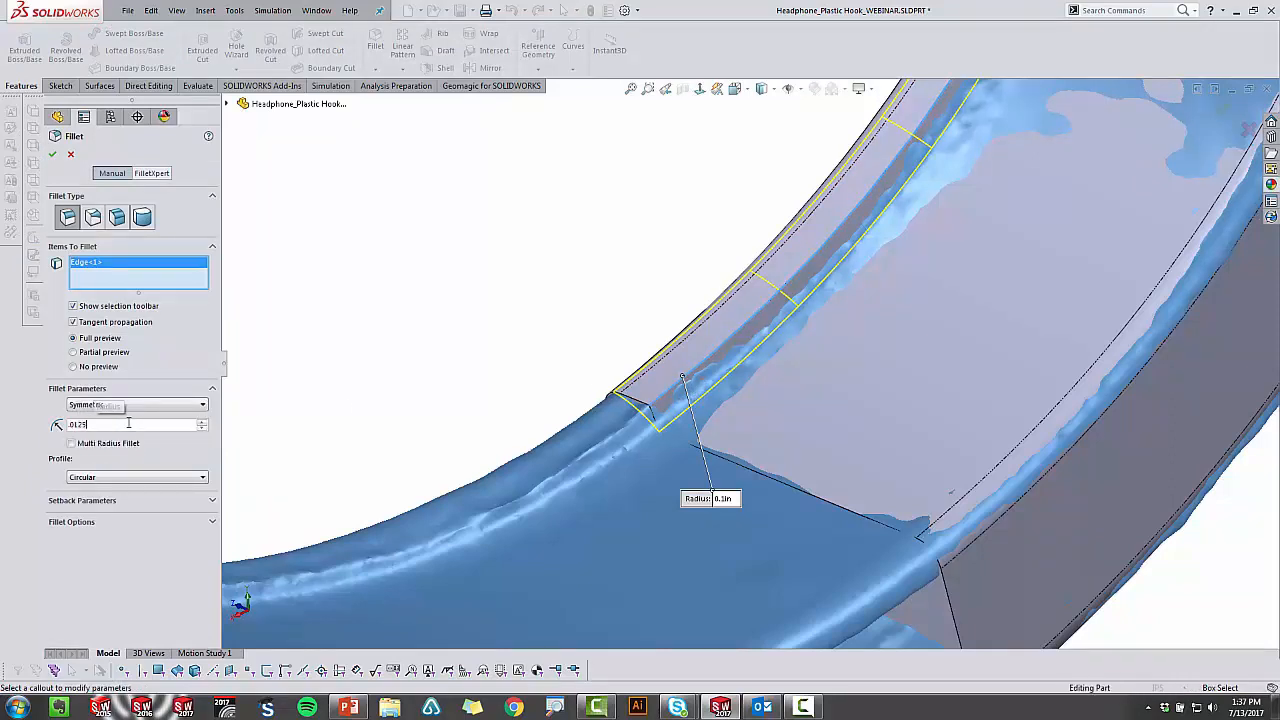
pyautogui.press('Return')
pyautogui.scroll(-3, 621, 447)
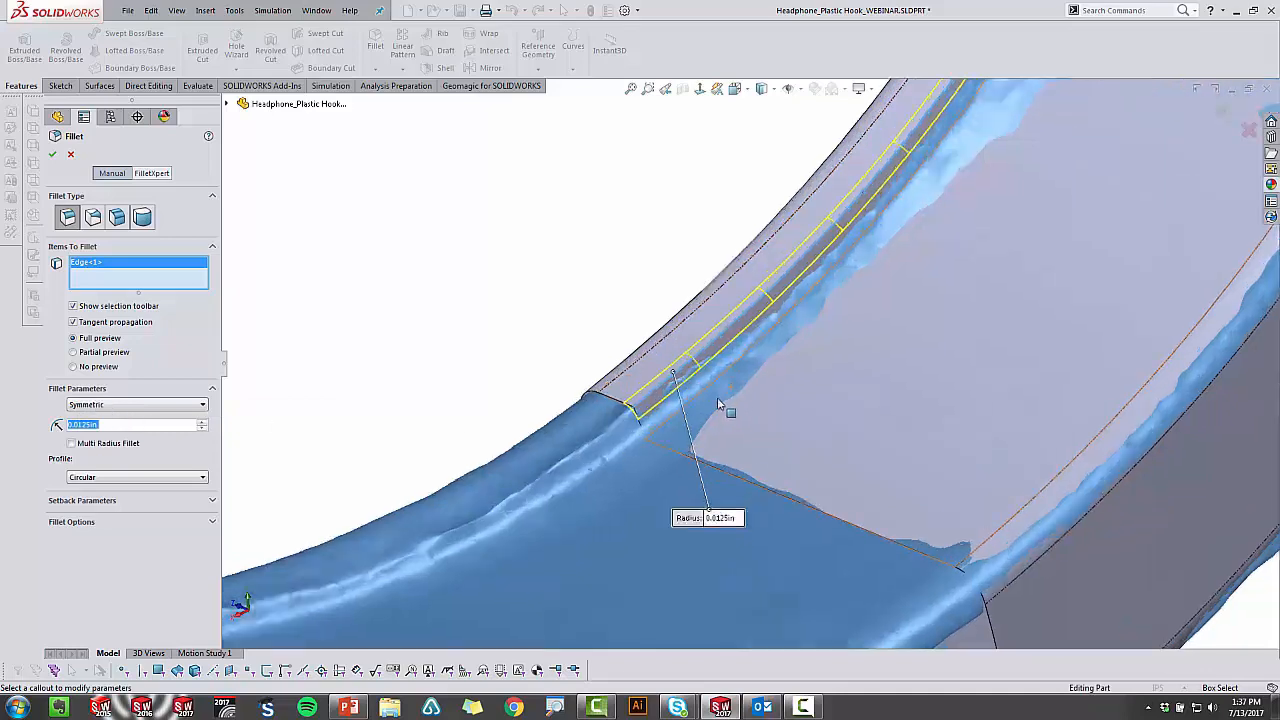
pyautogui.click(623, 442)
pyautogui.moveTo(623, 442); pyautogui.dragTo(703, 456, button='middle')
pyautogui.click(55, 155)
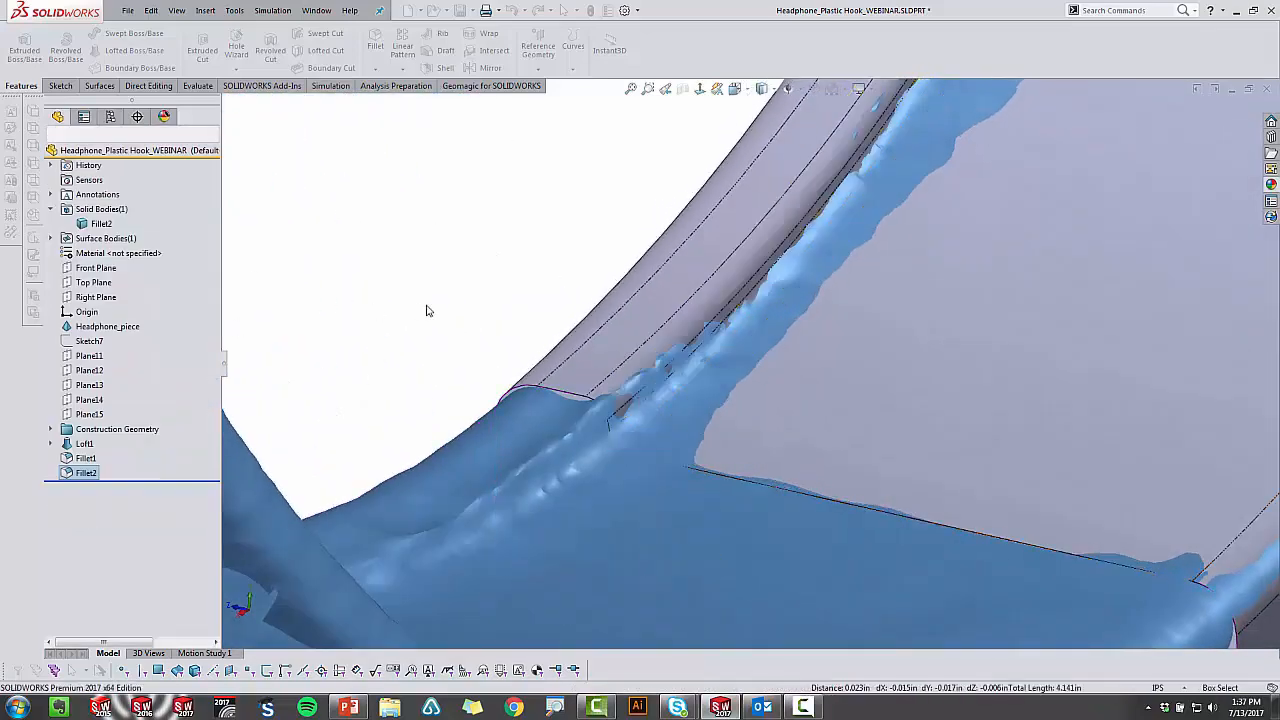
pyautogui.moveTo(486, 337); pyautogui.dragTo(604, 440, button='middle')
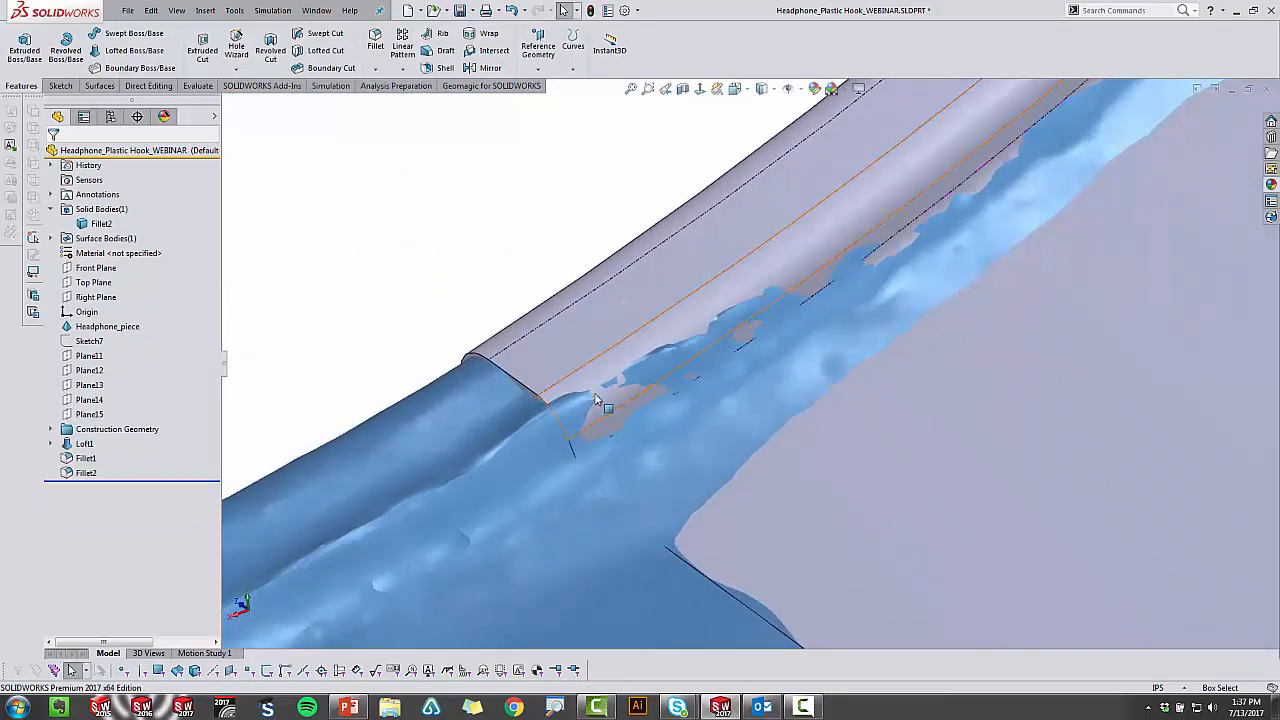
# Step: Run a Deviation Analysis preview comparing the Headphone_piece mesh with the Fillet2 solid body
pyautogui.click(604, 412)
pyautogui.click(397, 324)
pyautogui.scroll(10, 551, 352)
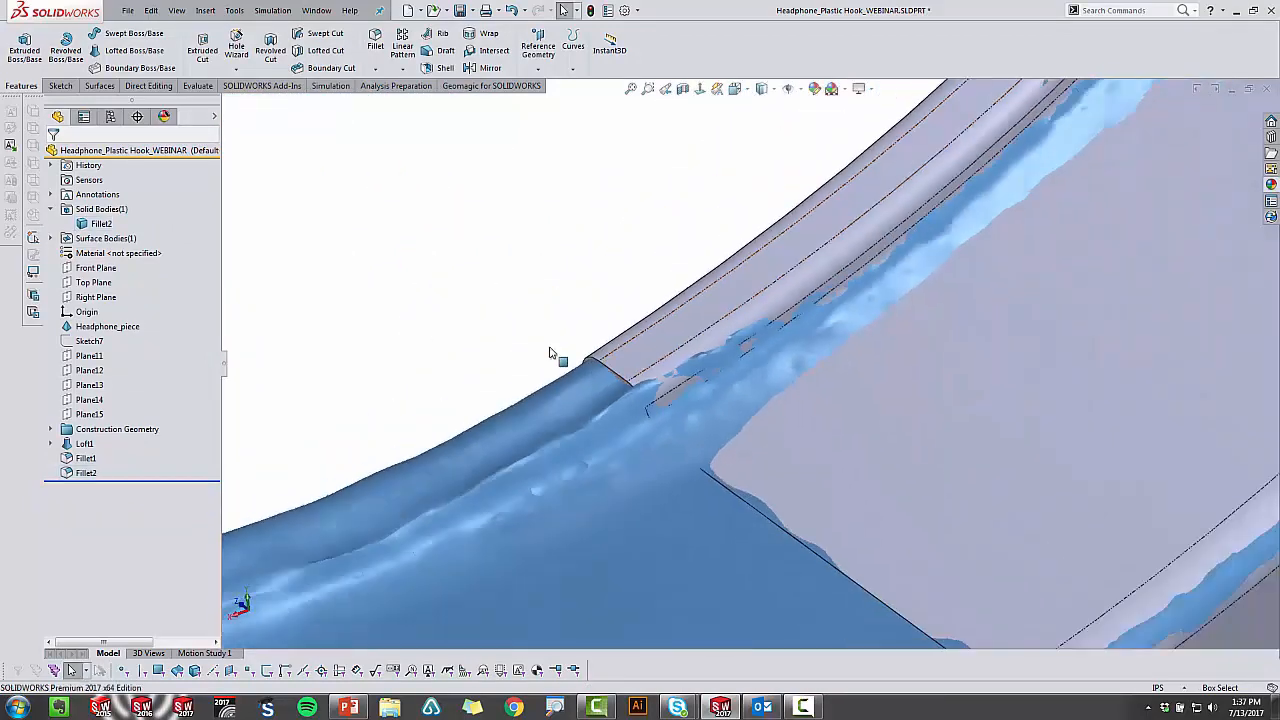
pyautogui.scroll(3, 551, 352)
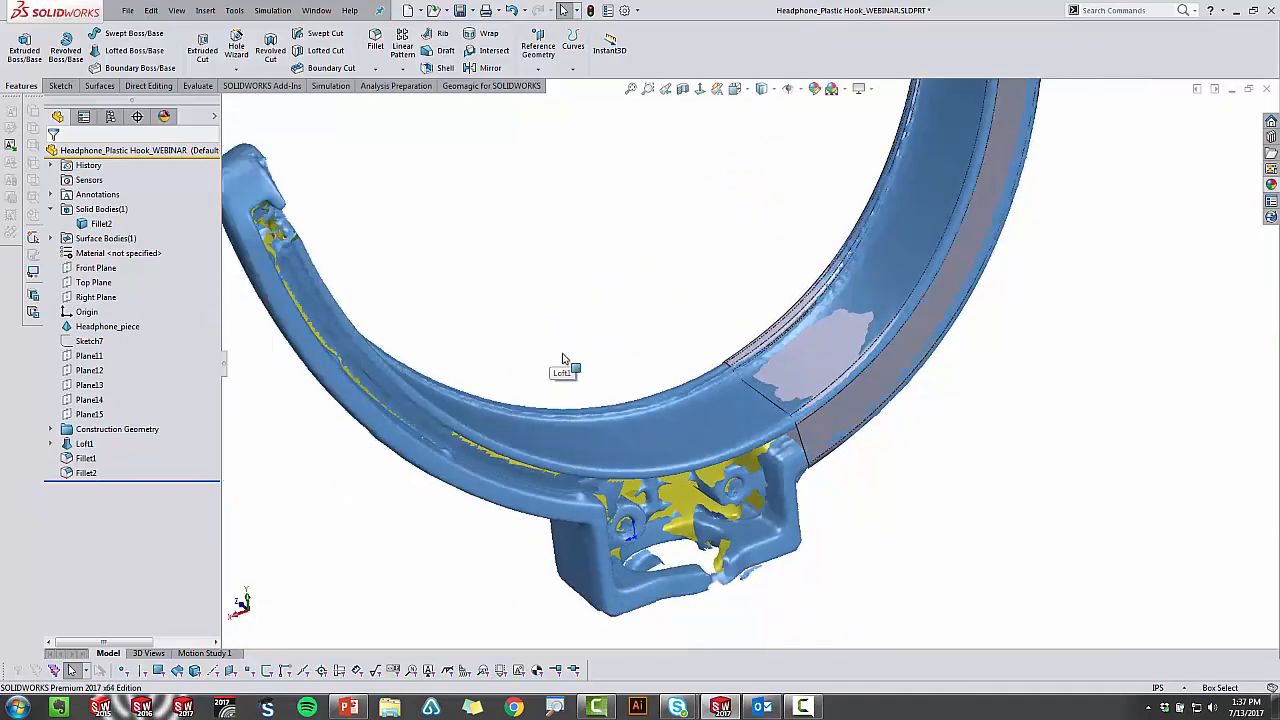
pyautogui.moveTo(643, 360); pyautogui.dragTo(731, 274, button='right')
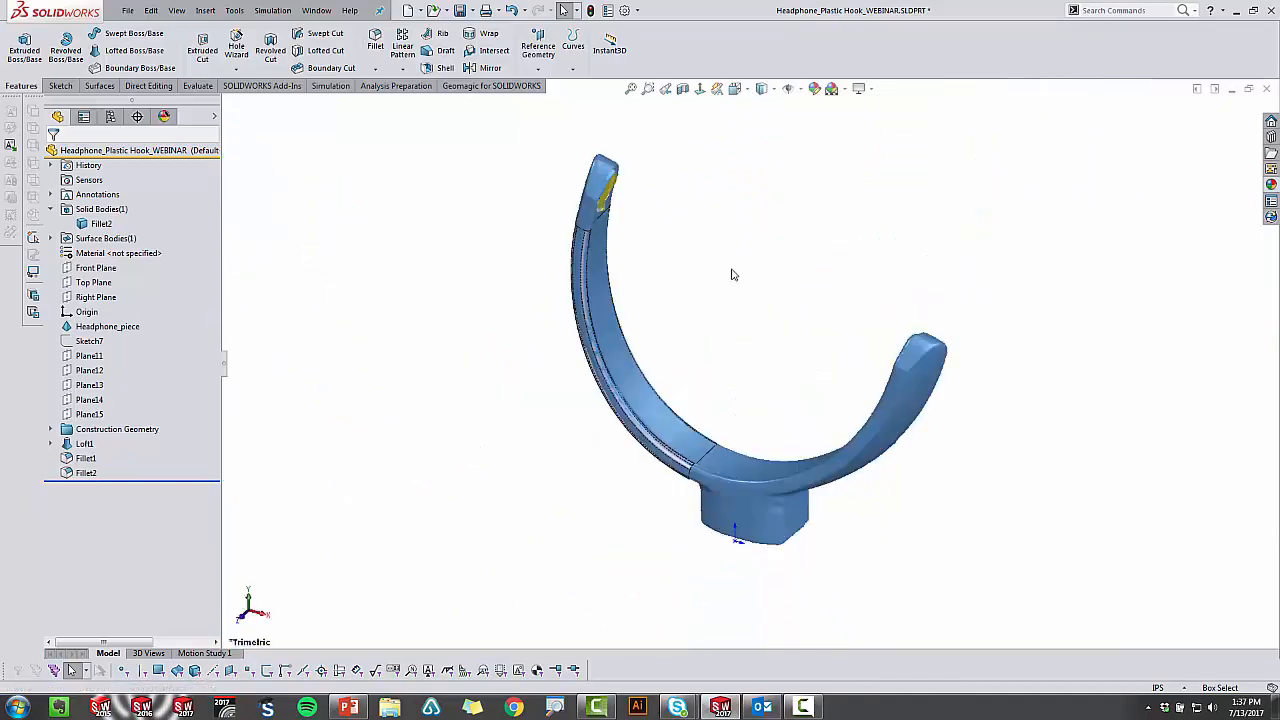
pyautogui.click(491, 86)
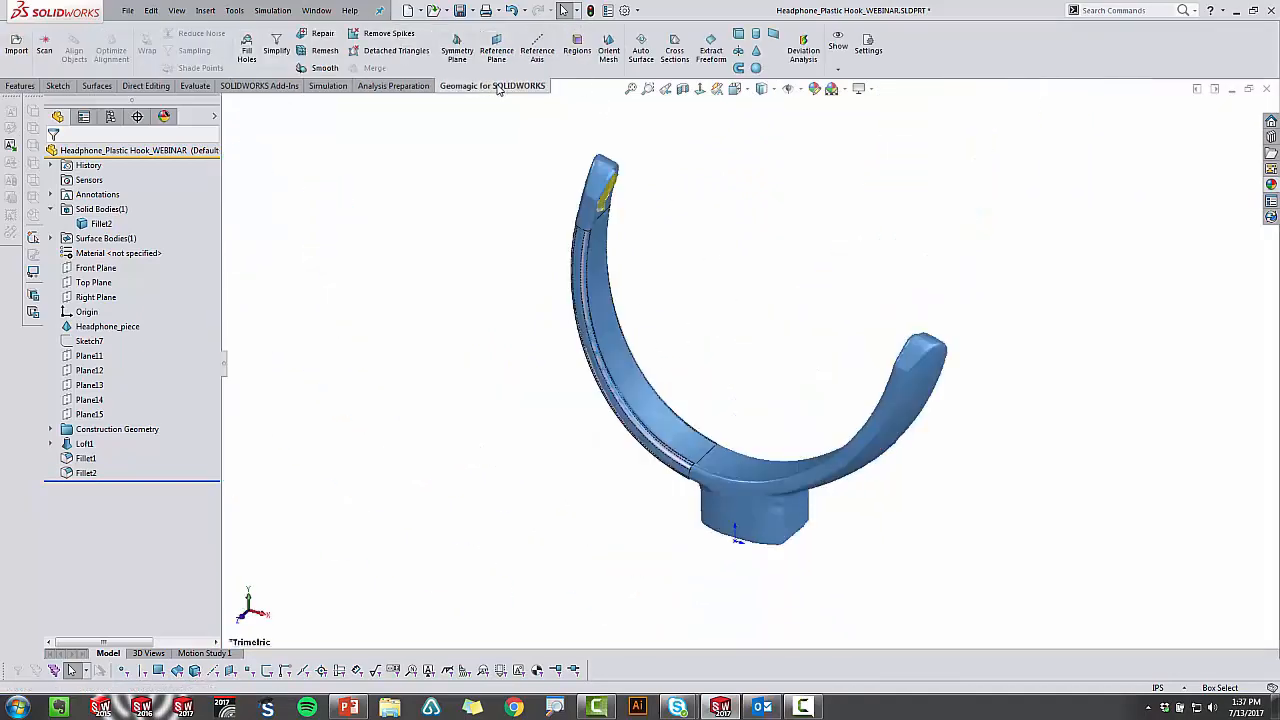
pyautogui.click(803, 52)
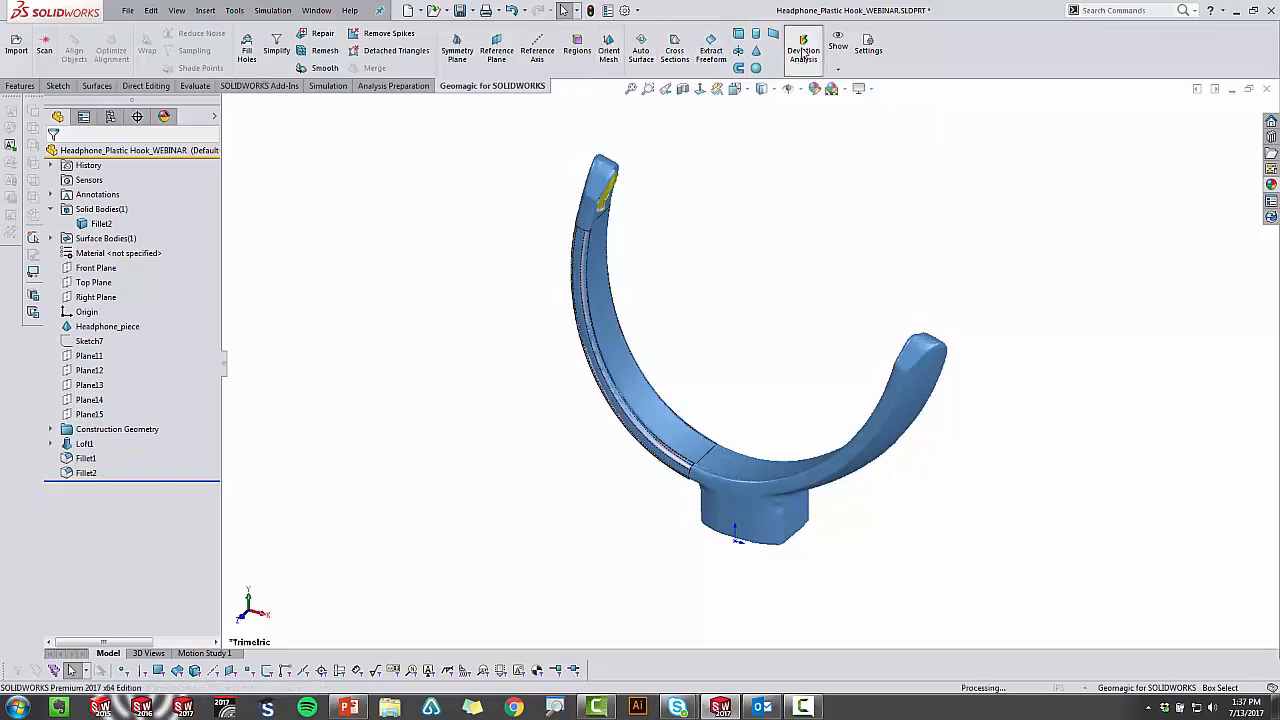
pyautogui.click(173, 259)
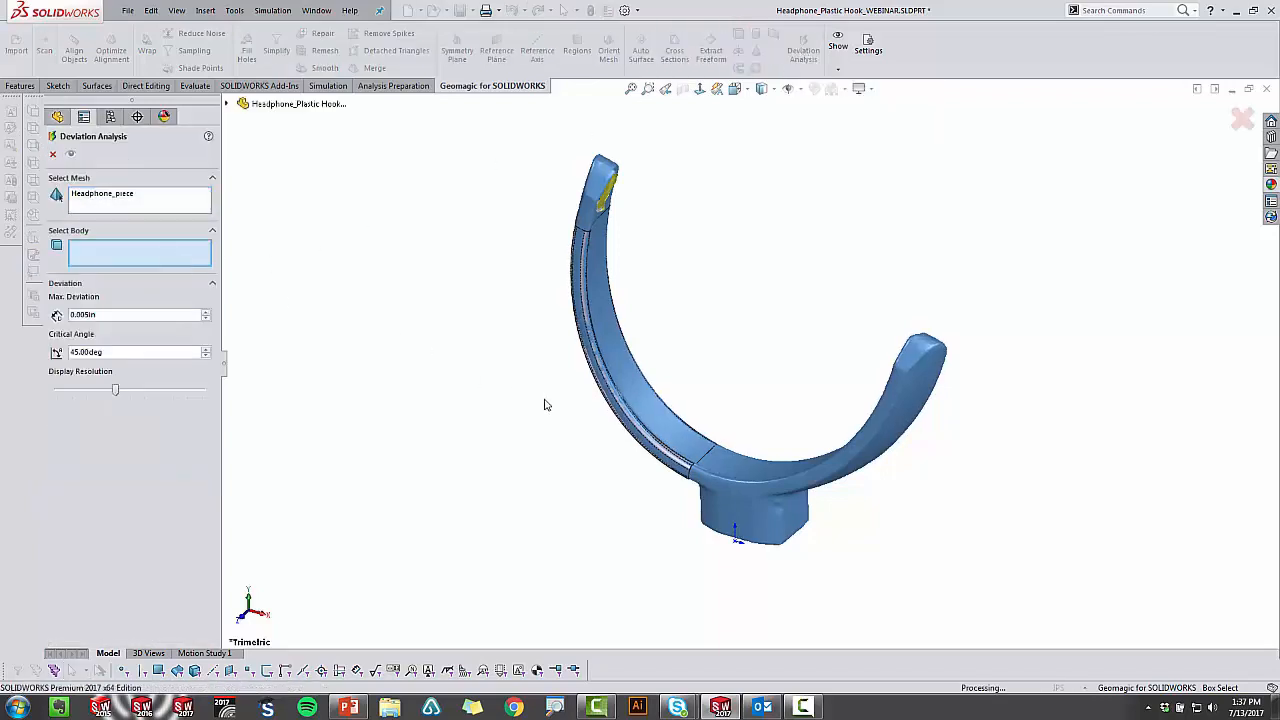
pyautogui.click(624, 406)
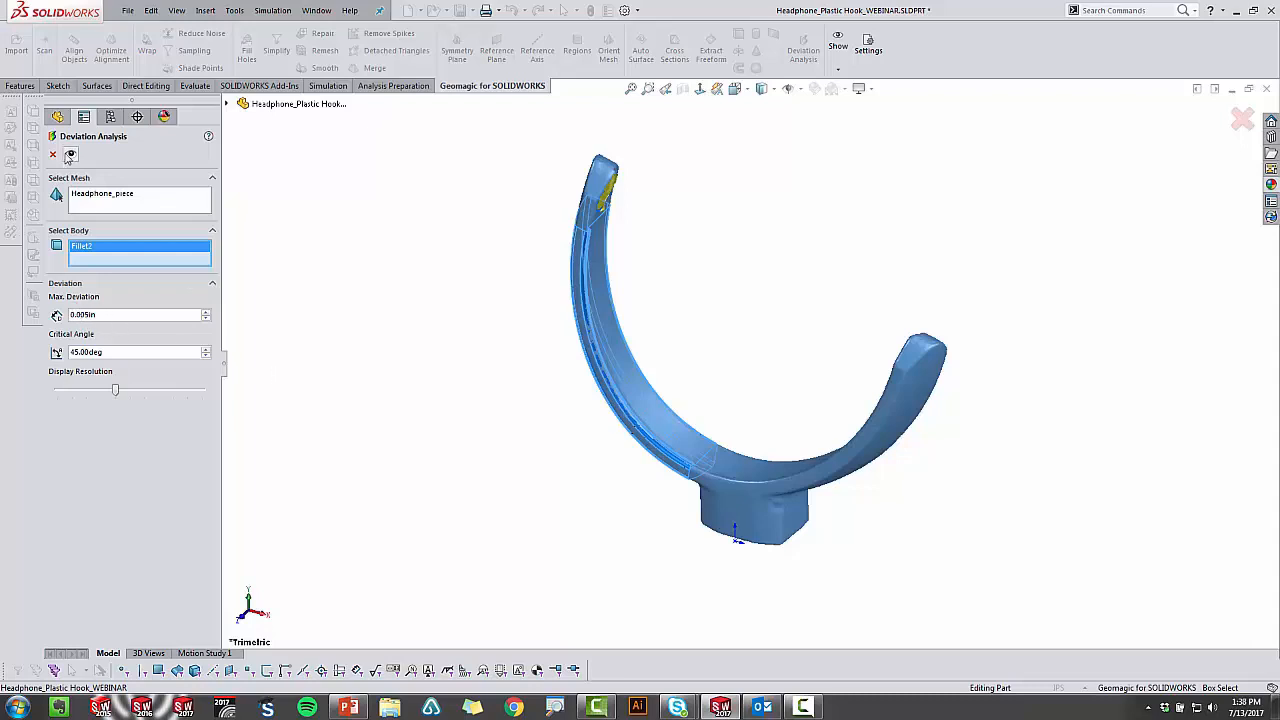
pyautogui.click(70, 153)
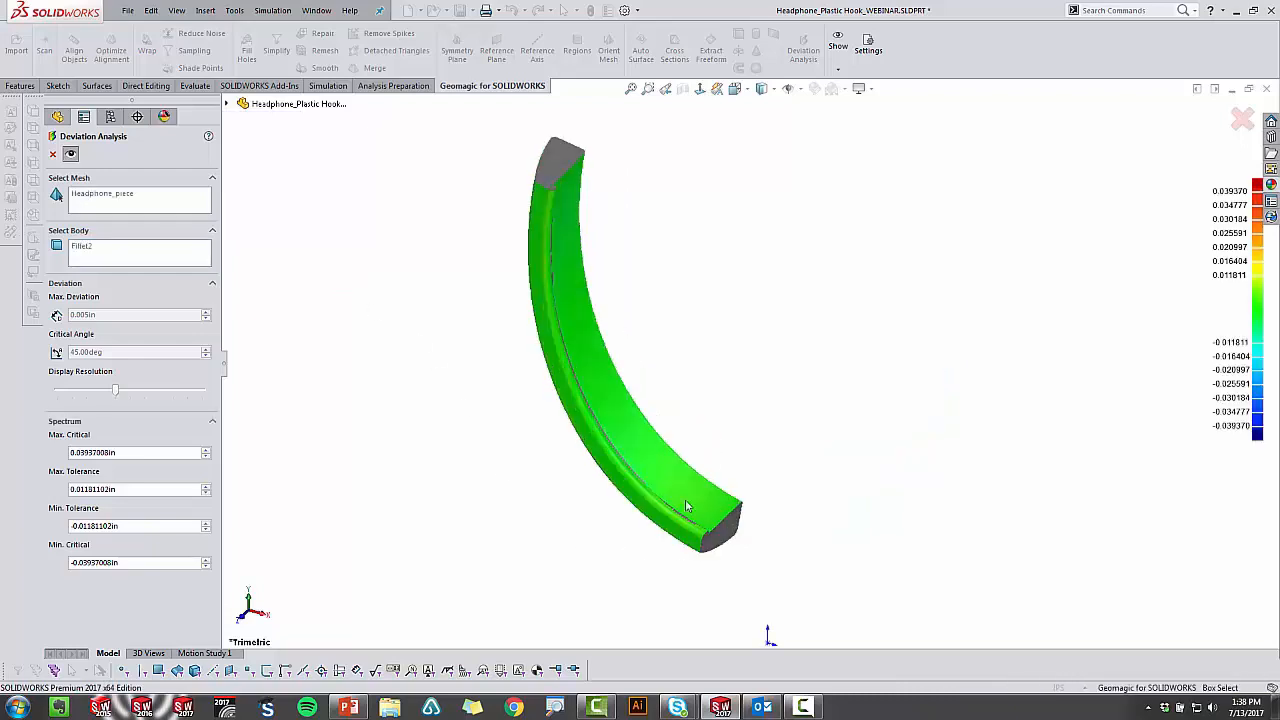
# Step: Examine the deviation colours along the newly filleted inner rim and the rest of the arm, and close the analysis
pyautogui.moveTo(740, 420); pyautogui.dragTo(617, 437, button='middle')
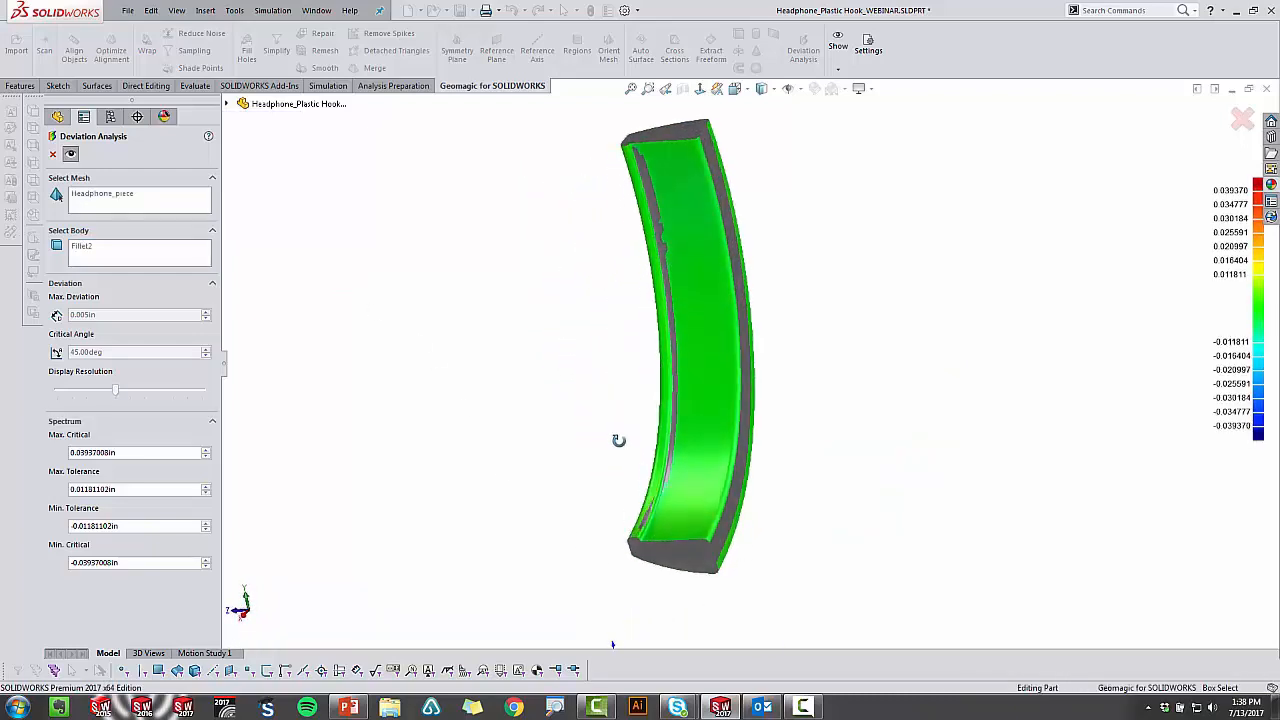
pyautogui.scroll(-6, 650, 450)
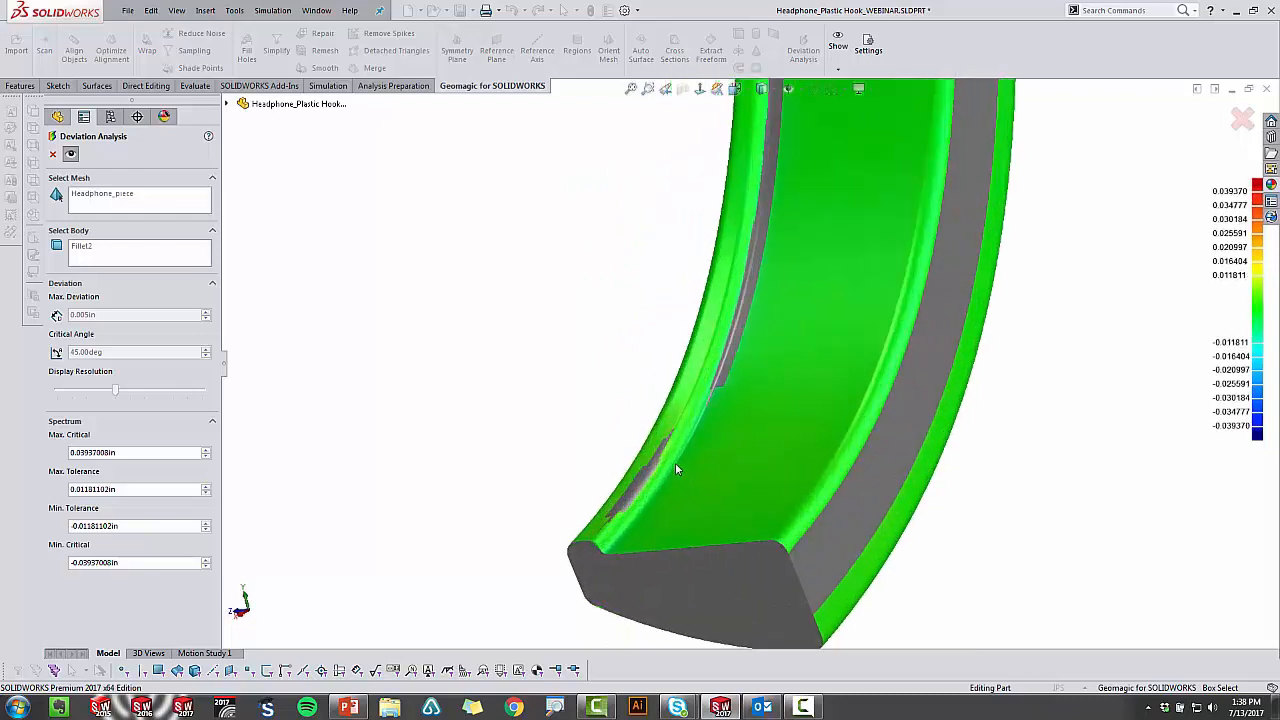
pyautogui.scroll(-2, 676, 469)
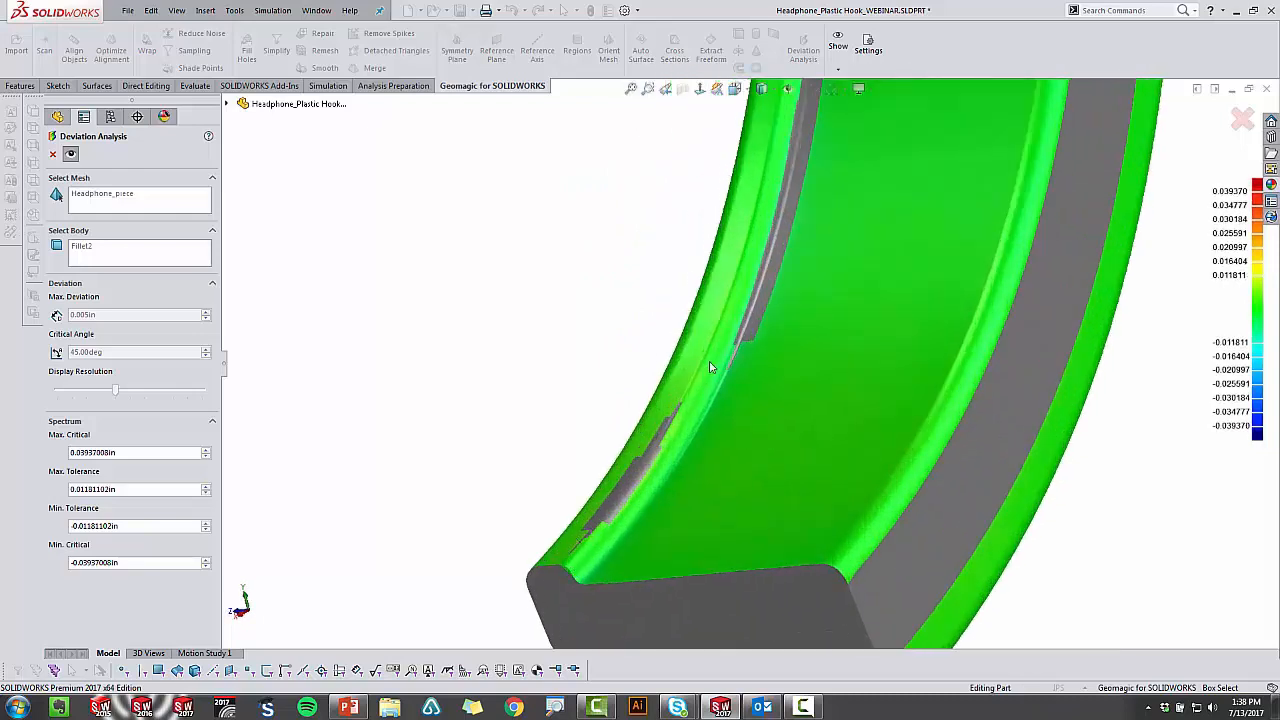
pyautogui.scroll(5, 753, 352)
pyautogui.moveTo(775, 380); pyautogui.dragTo(869, 349, button='middle')
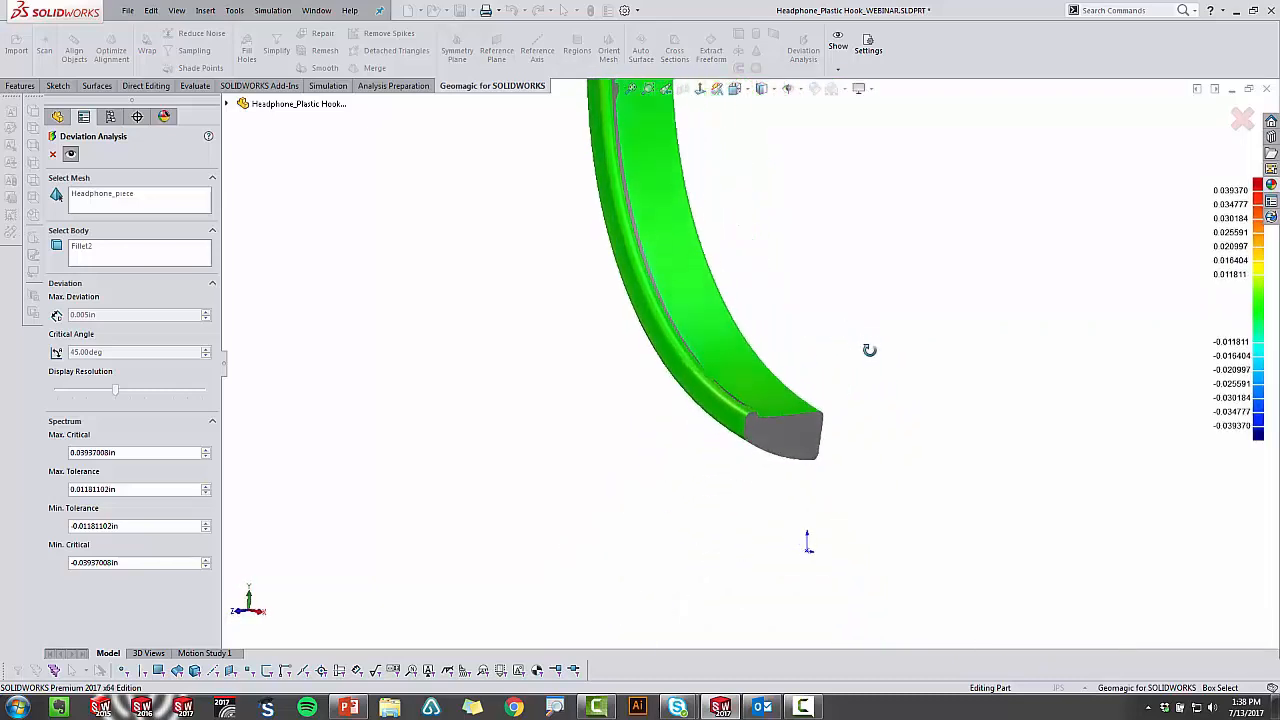
pyautogui.scroll(2, 870, 351)
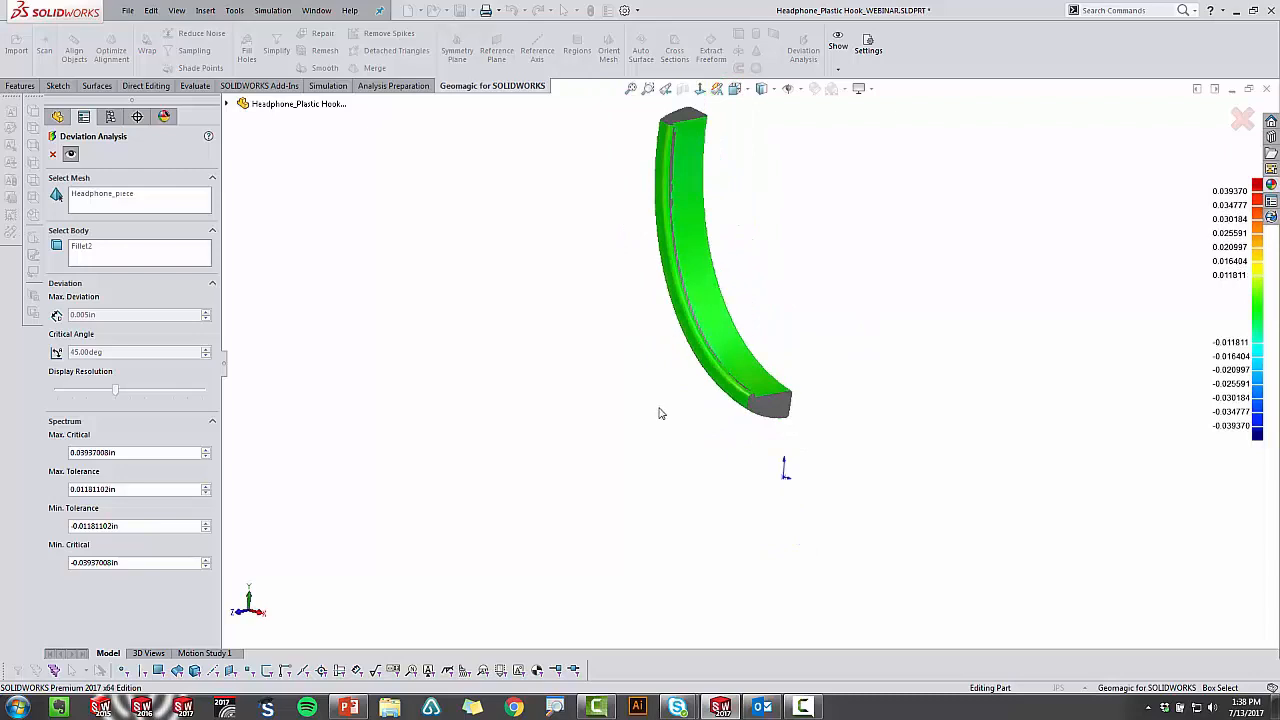
pyautogui.scroll(1, 804, 260)
pyautogui.keyDown('ctrl'); pyautogui.moveTo(807, 244); pyautogui.dragTo(812, 273, button='middle'); pyautogui.keyUp('ctrl')
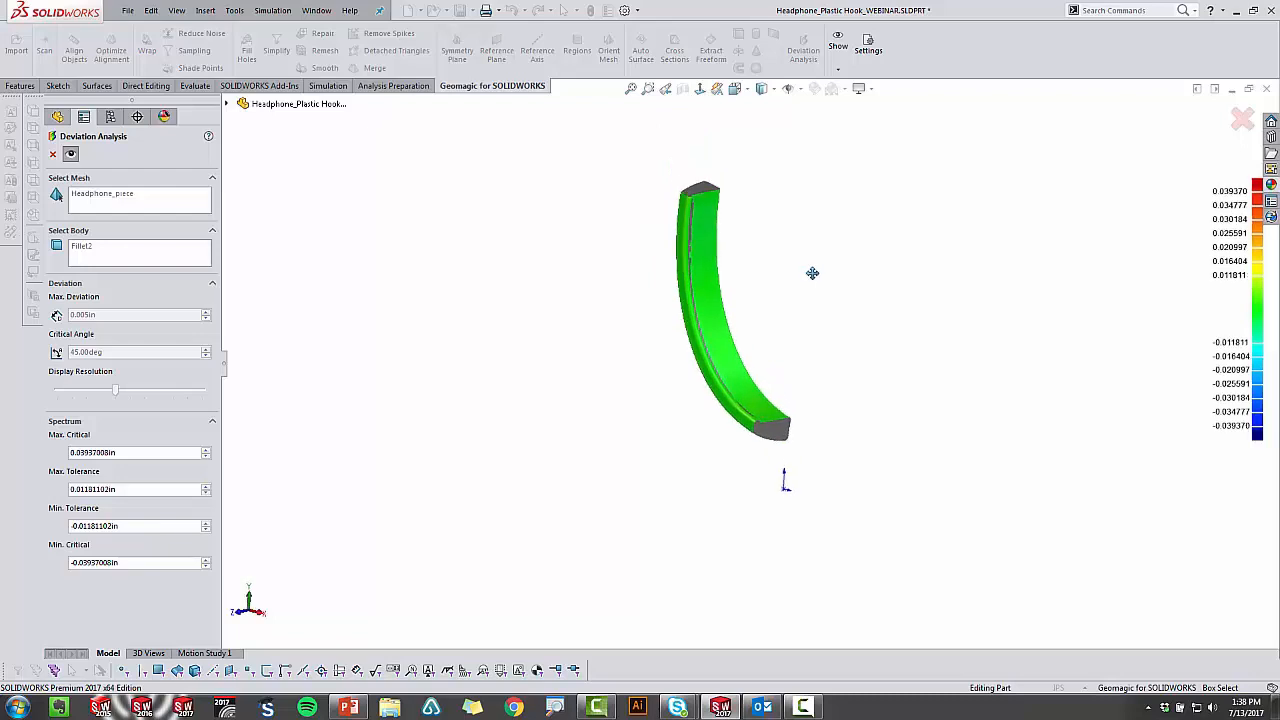
pyautogui.click(53, 154)
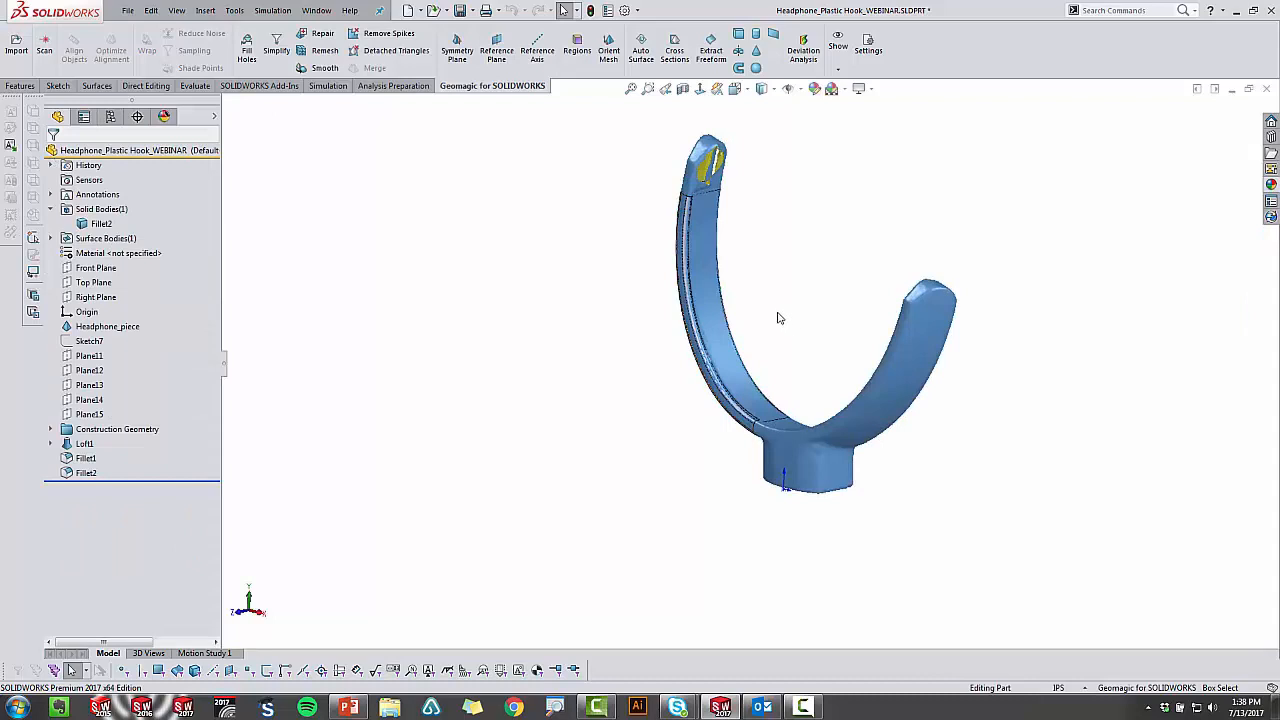
pyautogui.moveTo(765, 373); pyautogui.dragTo(871, 409, button='middle')
pyautogui.moveTo(900, 329)
pyautogui.mouseDown(button='middle')
pyautogui.moveTo(780, 397)
pyautogui.moveTo(751, 229)
pyautogui.moveTo(697, 331)
pyautogui.mouseUp(button='middle')
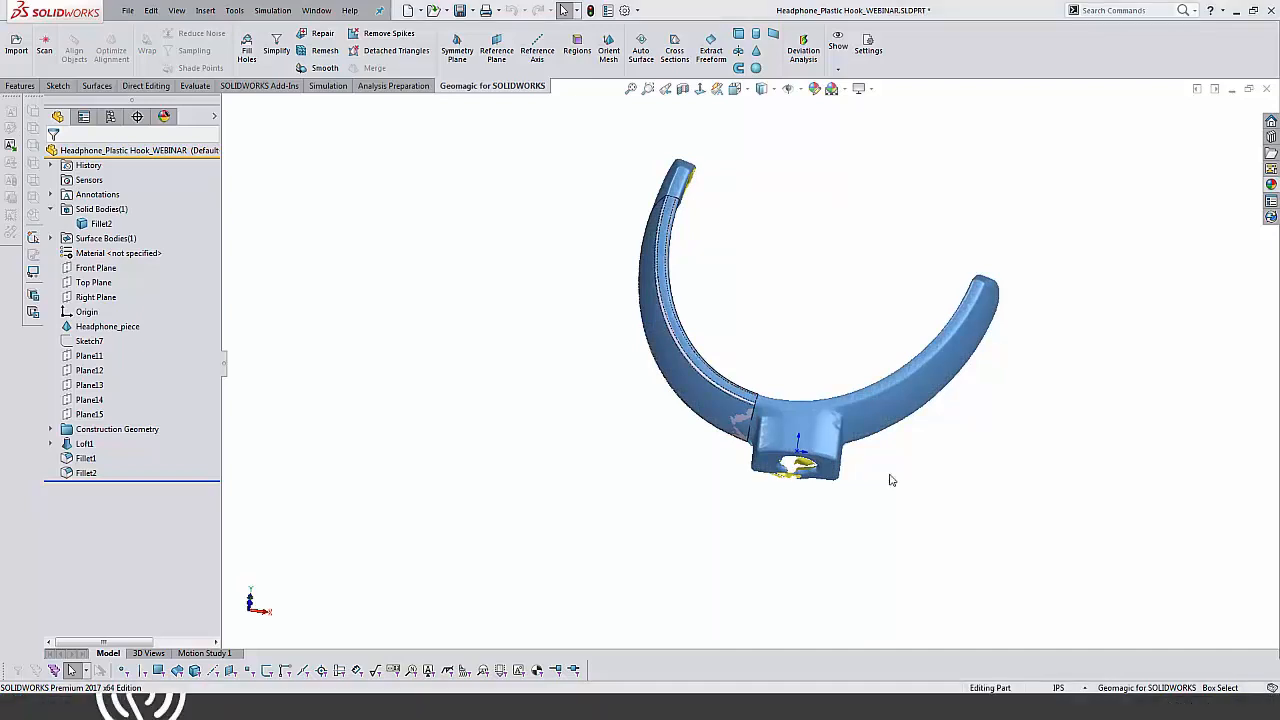
pyautogui.moveTo(754, 283); pyautogui.dragTo(804, 466, button='middle')
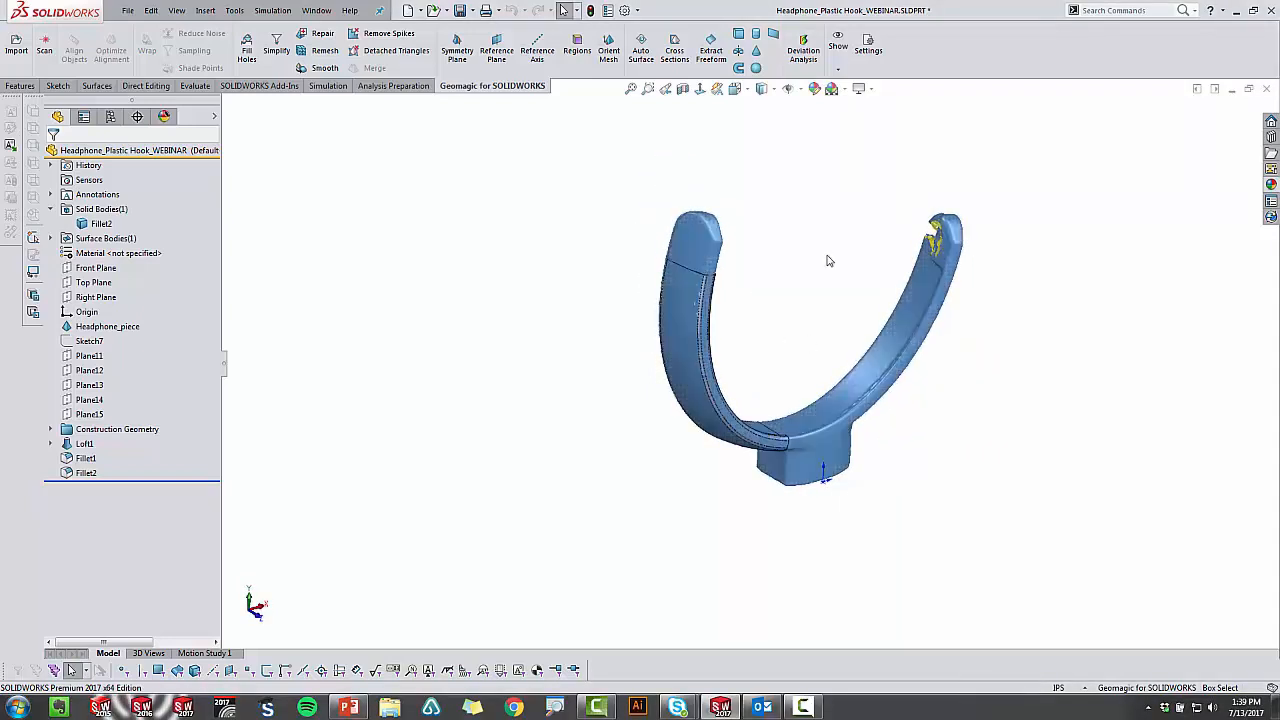
# Step: Switch to the PowerPoint presentation and show the Deviation Analysis slide
pyautogui.hotkey('alt', 'Tab')
pyautogui.click(622, 333)
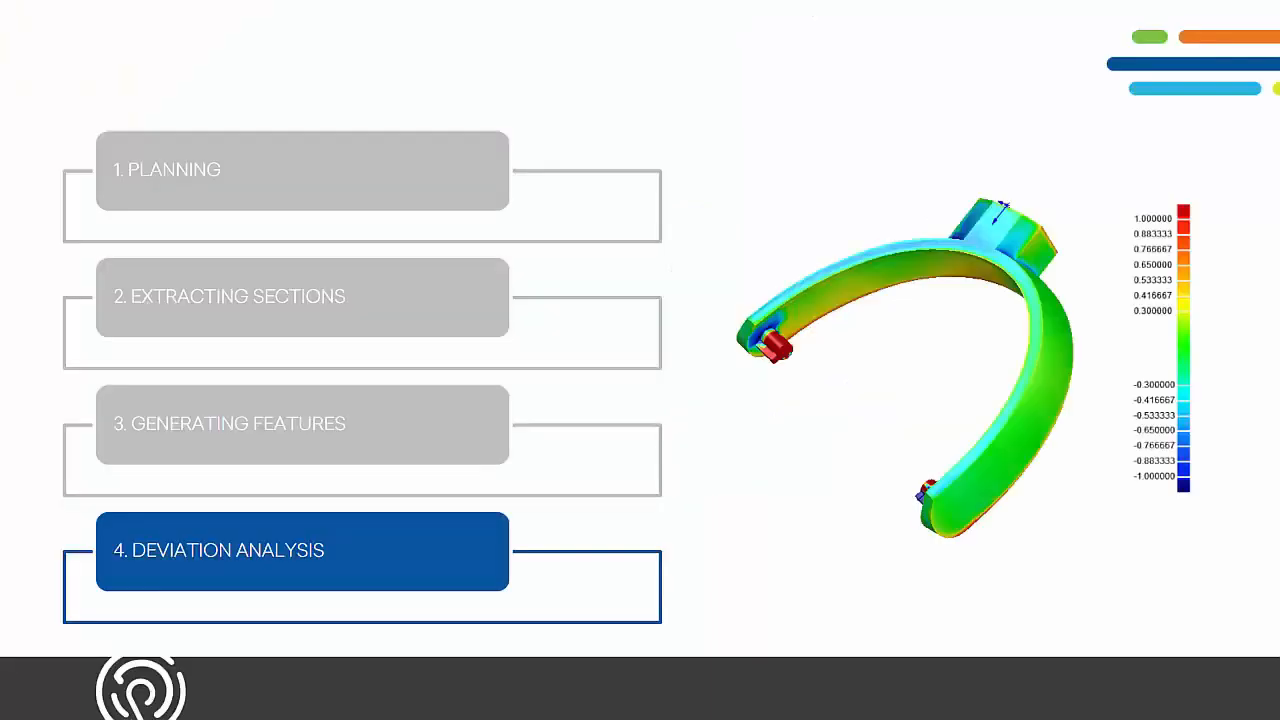